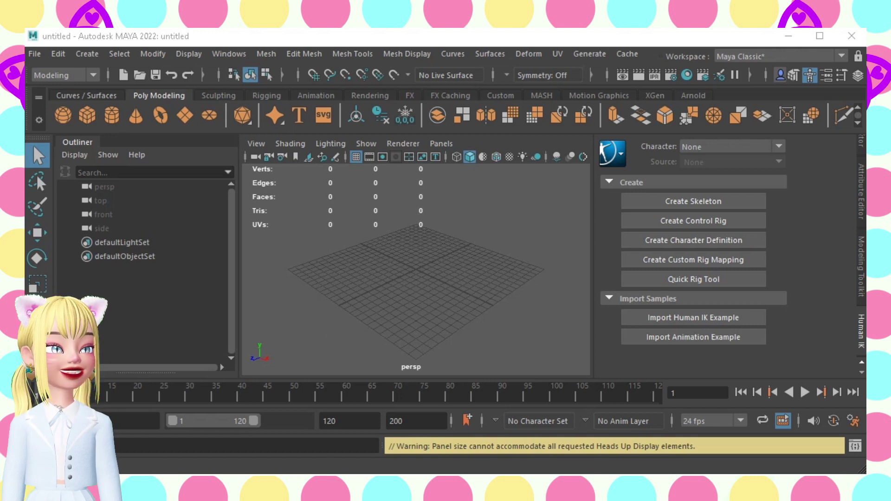
- In File Explorer, open the BODIES folder inside the DESKTOP folder on the desktop
key(super+e)
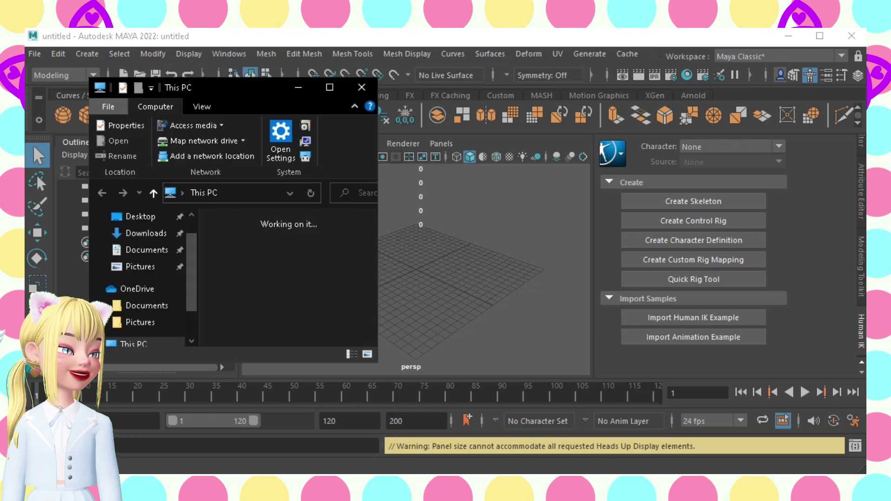
drag(210, 88, 578, 103)
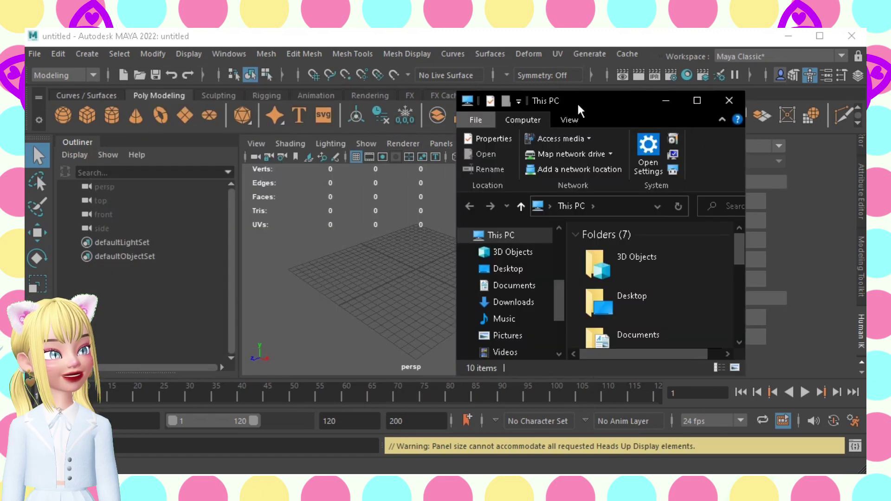
click(505, 269)
click(687, 292)
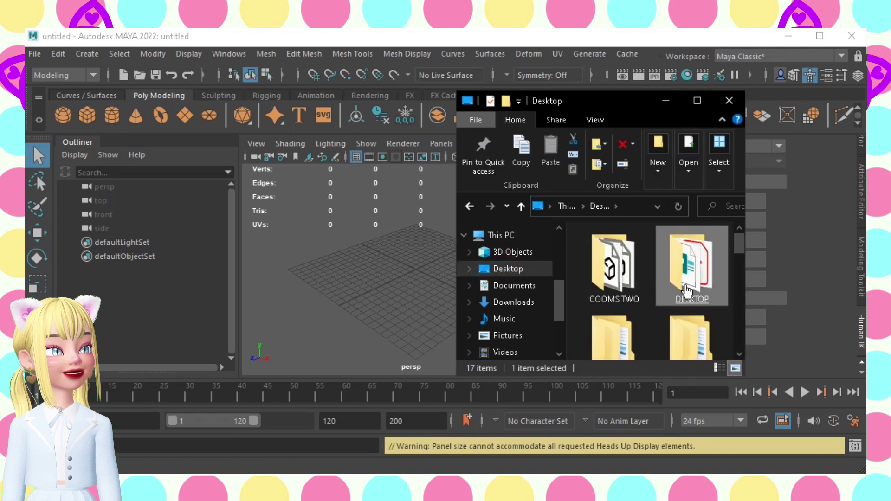
double_click(687, 292)
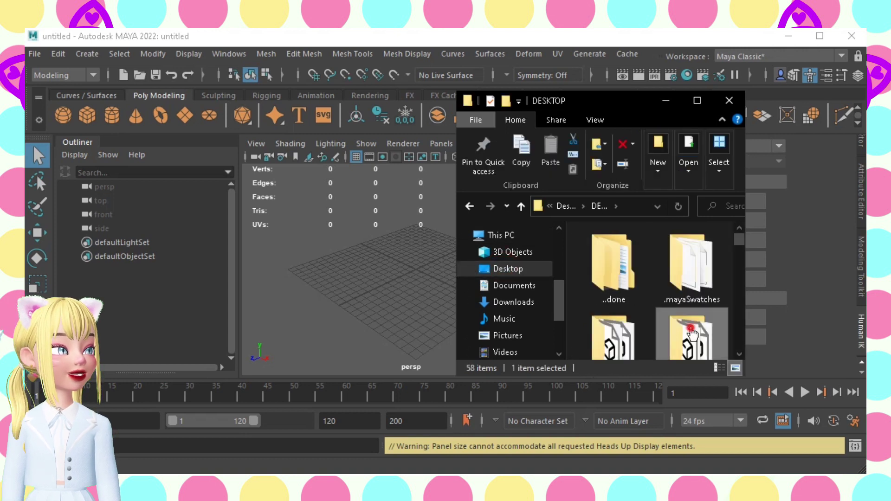
double_click(687, 290)
click(687, 325)
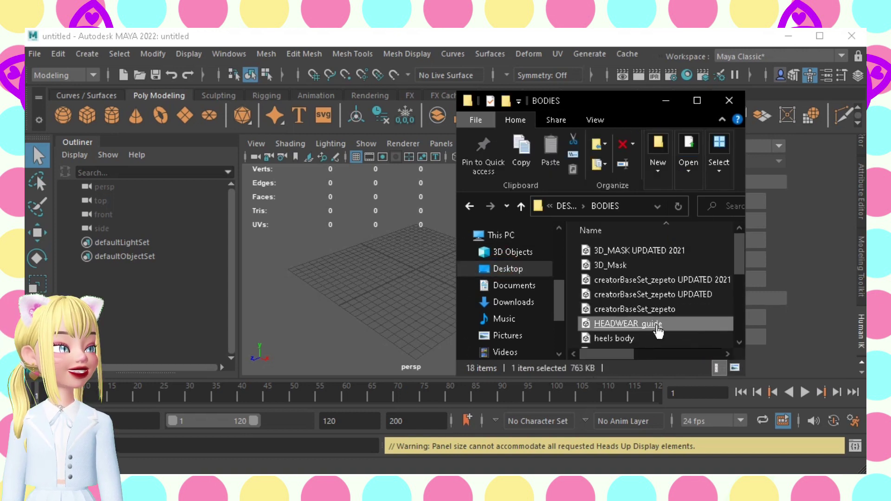
- Import the HEADWEAR_guide file from the BODIES folder into the Maya scene and frame the mannequin's head from the front
drag(658, 331, 370, 293)
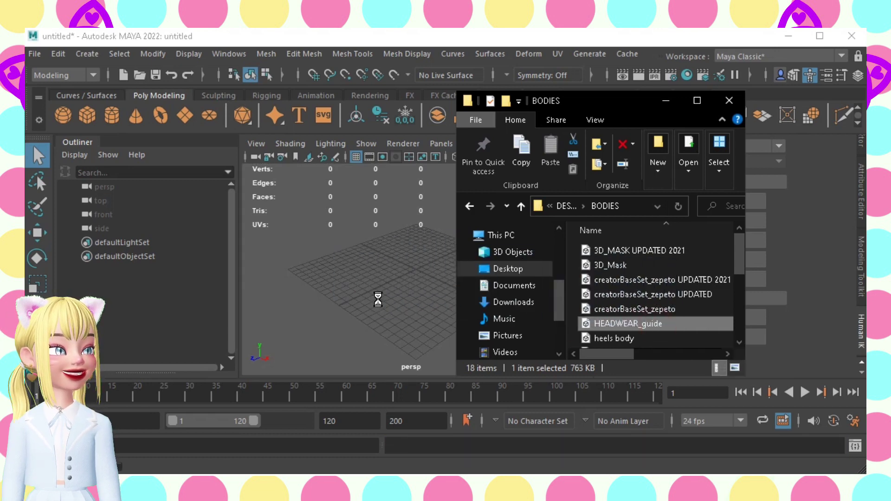
click(334, 347)
alt+drag(378, 315, 464, 280)
alt+right_drag(449, 217, 487, 283)
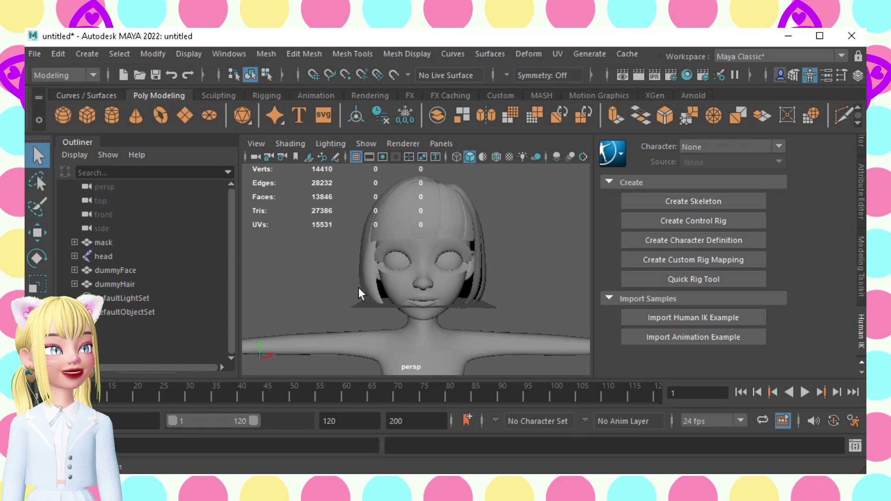
- Hide the mask, head, dummyFace and dummyHair objects in the scene
click(110, 243)
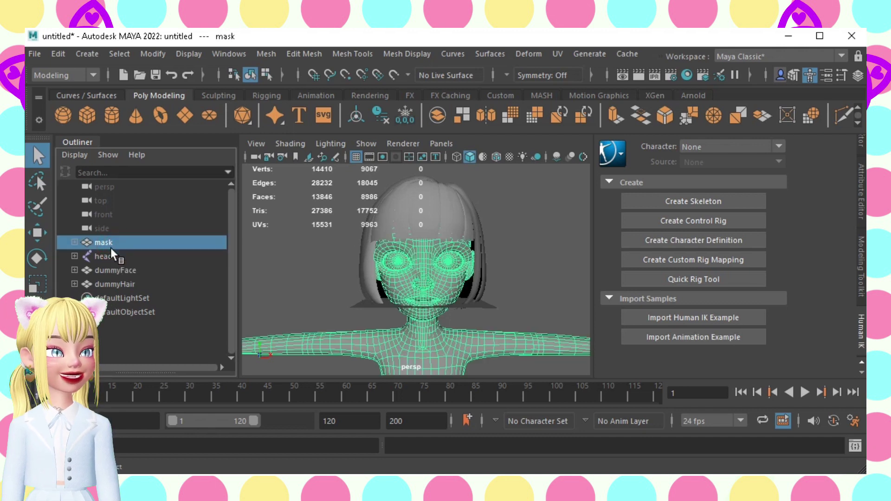
shift+click(124, 282)
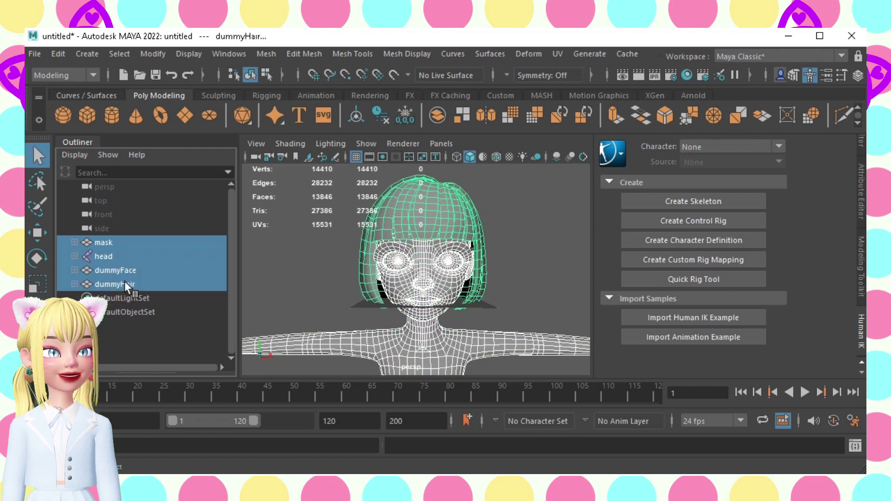
key(ctrl+h)
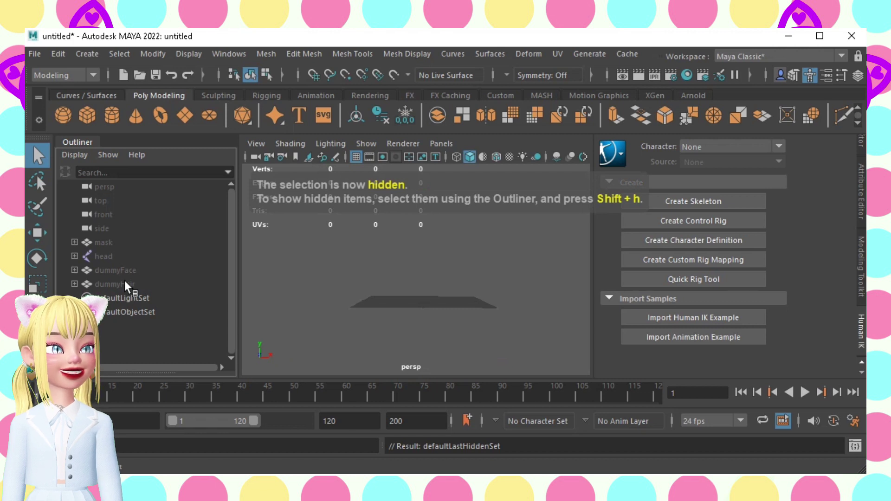
- Create a polygon cylinder, scale it up to nearly the grid's width and raise it so its base rests on the grid
click(110, 117)
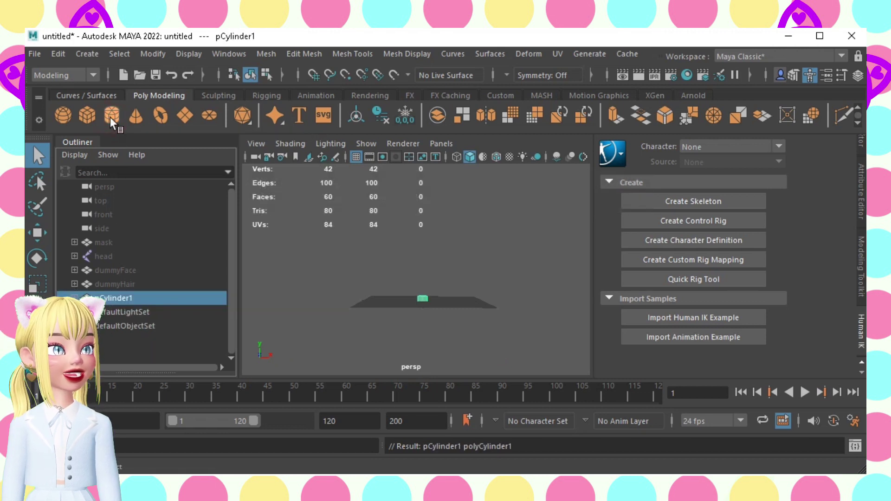
key(r)
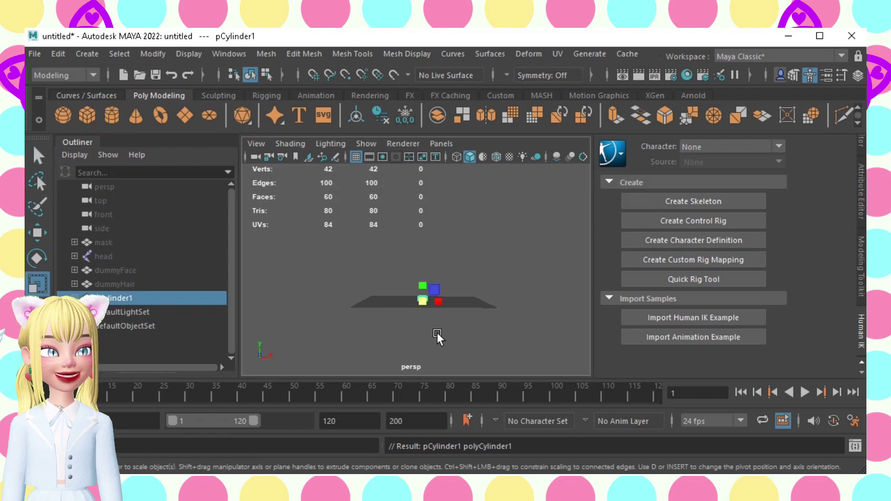
drag(421, 304, 513, 311)
key(w)
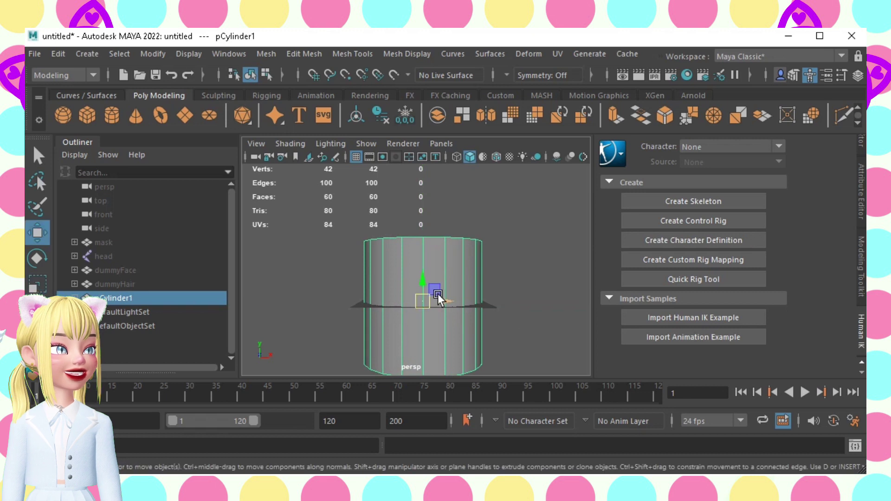
drag(421, 282, 417, 216)
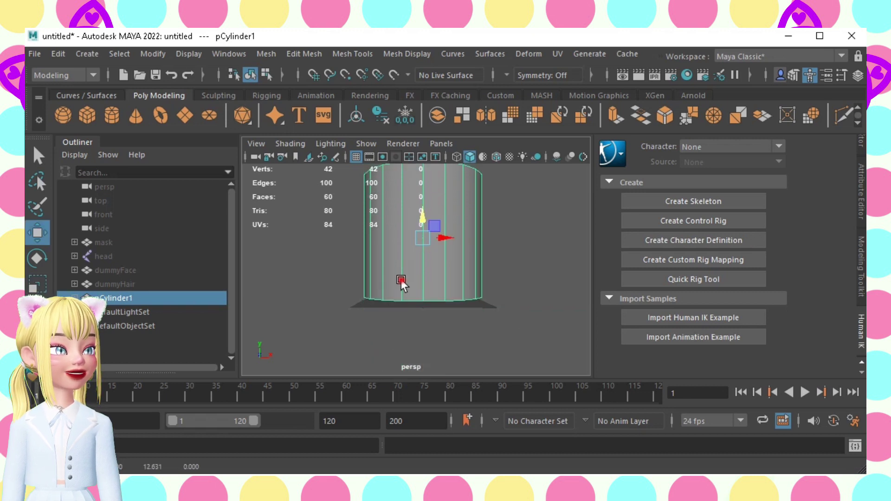
- Scale the cylinder down slightly along its vertical axis to make it shorter
alt+middle_drag(393, 282, 394, 302)
alt+right_drag(402, 308, 397, 308)
alt+drag(397, 307, 391, 307)
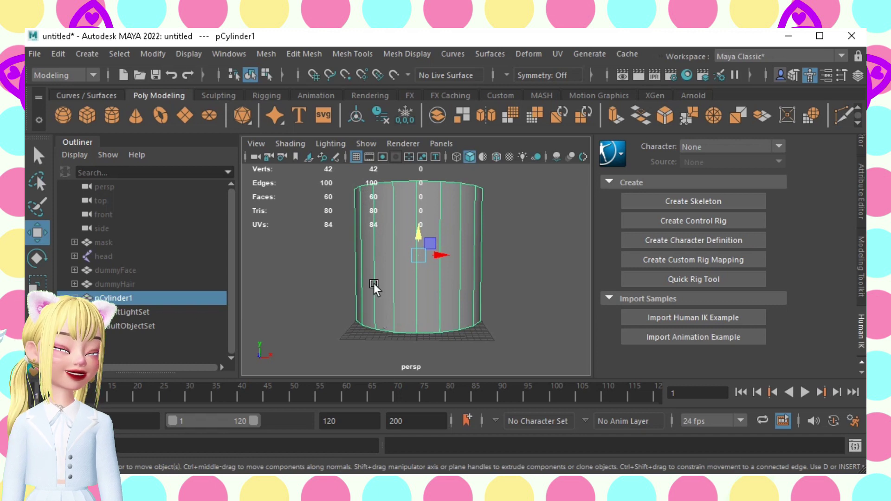
key(r)
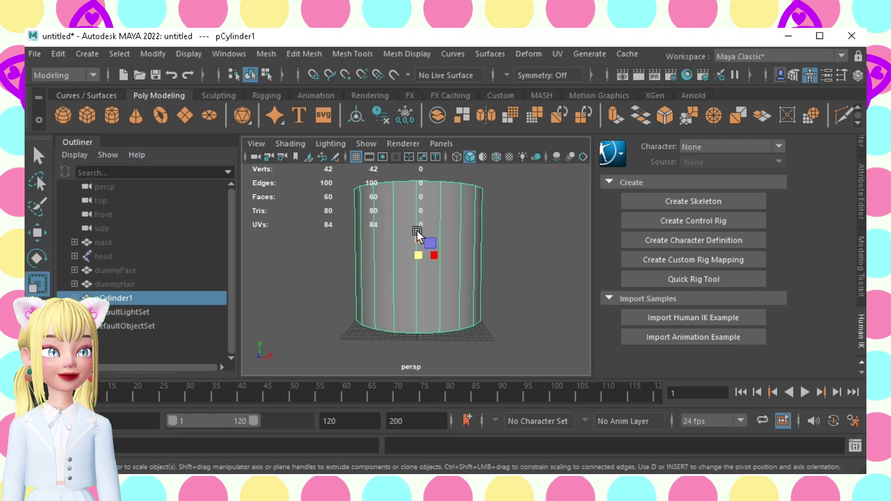
drag(417, 231, 418, 233)
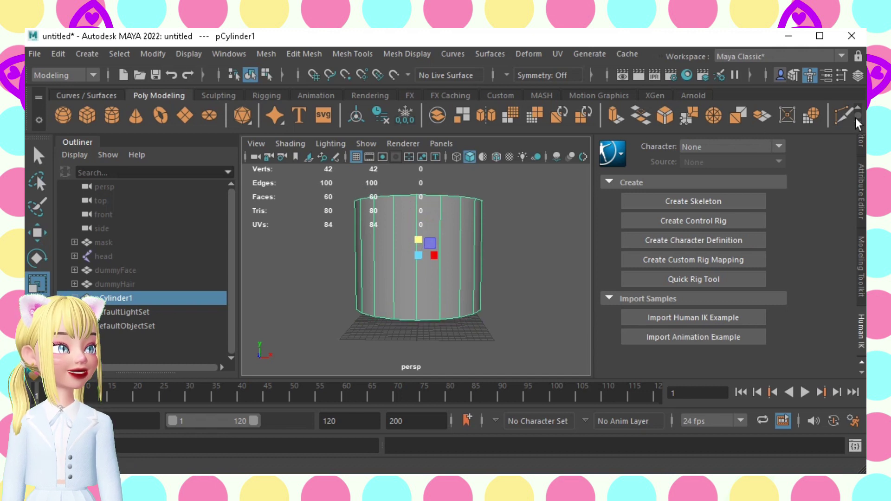
- Insert six horizontal edge loops with the Multi-Cut tool, spread from the top to the bottom of the cylinder's side
click(841, 118)
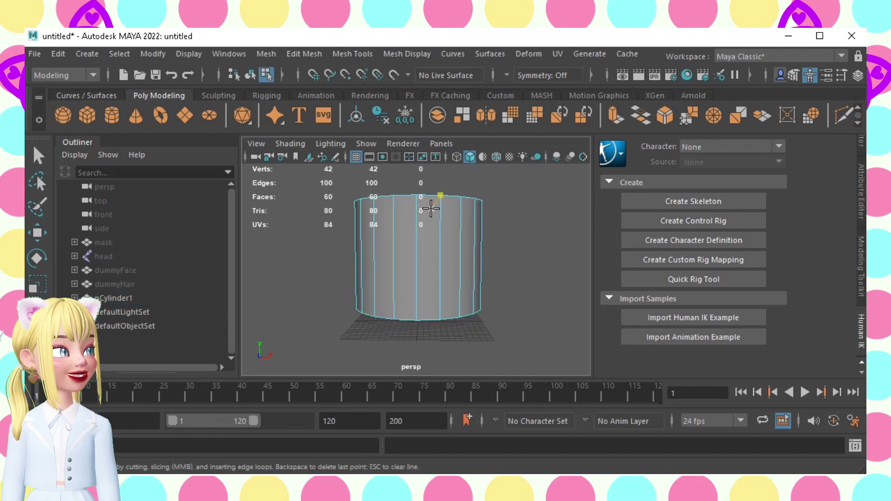
ctrl+click(417, 226)
ctrl+click(419, 242)
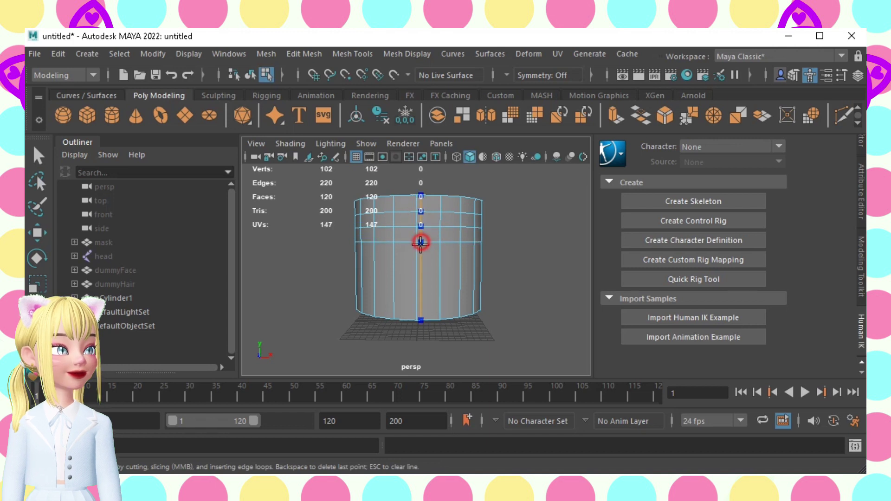
ctrl+click(419, 256)
ctrl+click(421, 271)
ctrl+click(419, 284)
ctrl+click(418, 297)
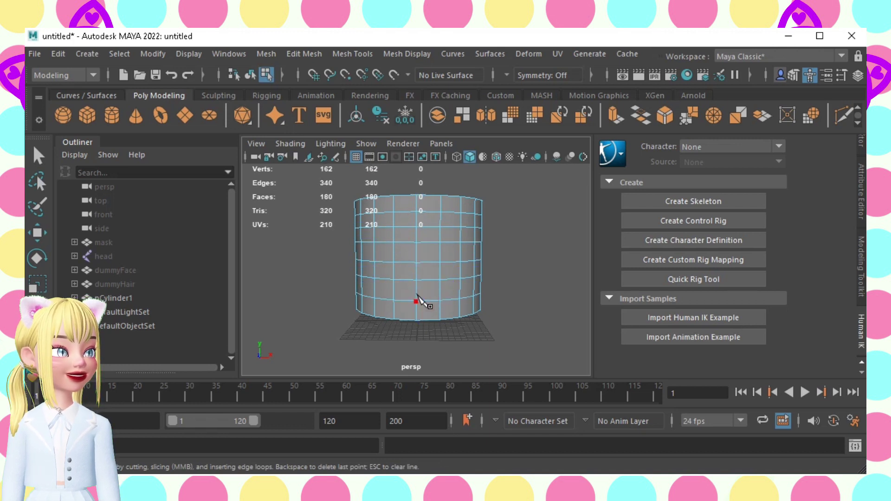
- Scale the cylinder's bottom vertex ring outward to about twice its width and lower it to form a flared brim
key(F9)
key(q)
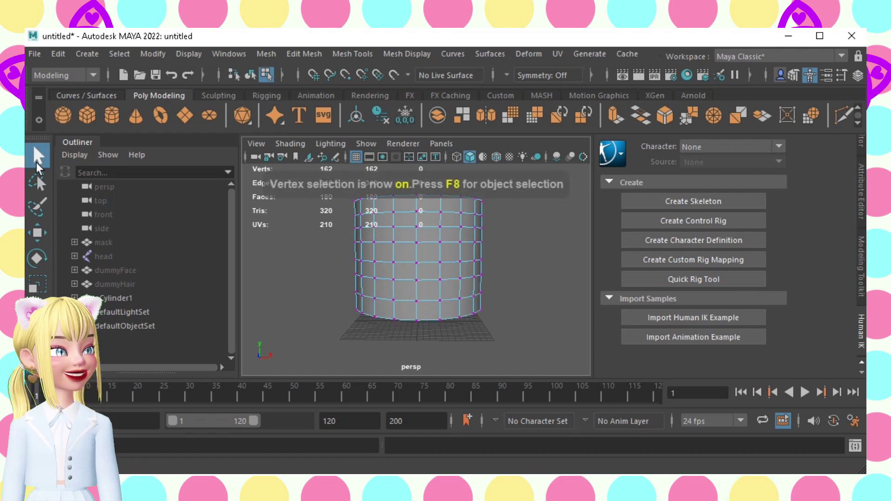
click(417, 317)
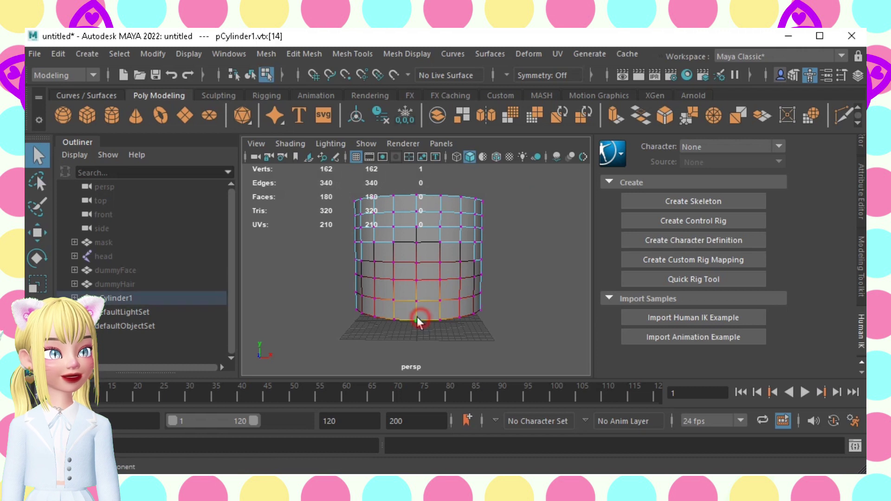
shift+double_click(399, 319)
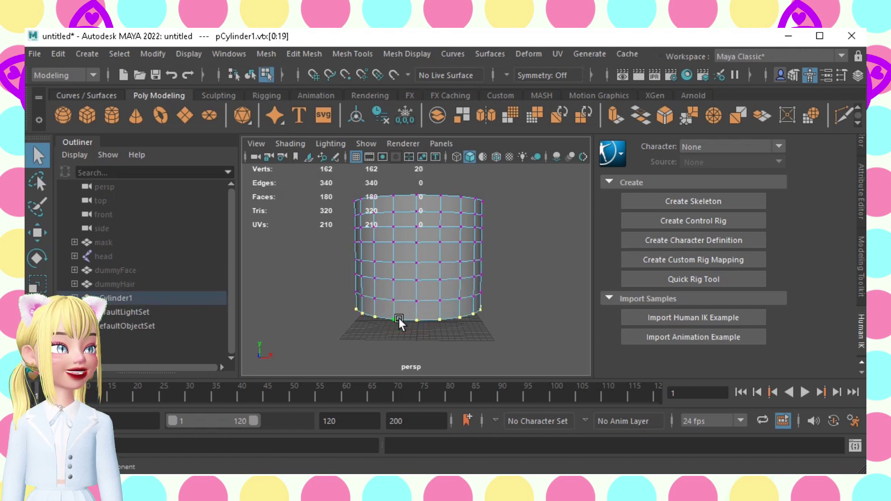
key(r)
drag(415, 310, 525, 339)
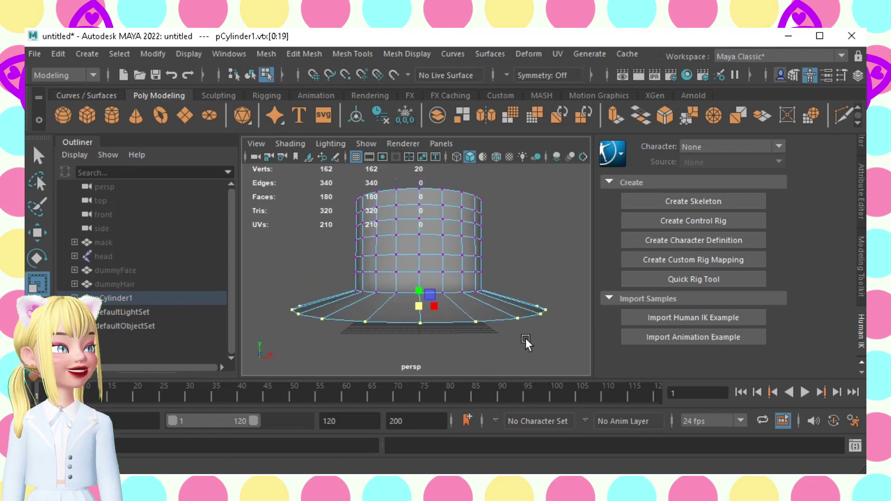
key(w)
drag(417, 284, 419, 305)
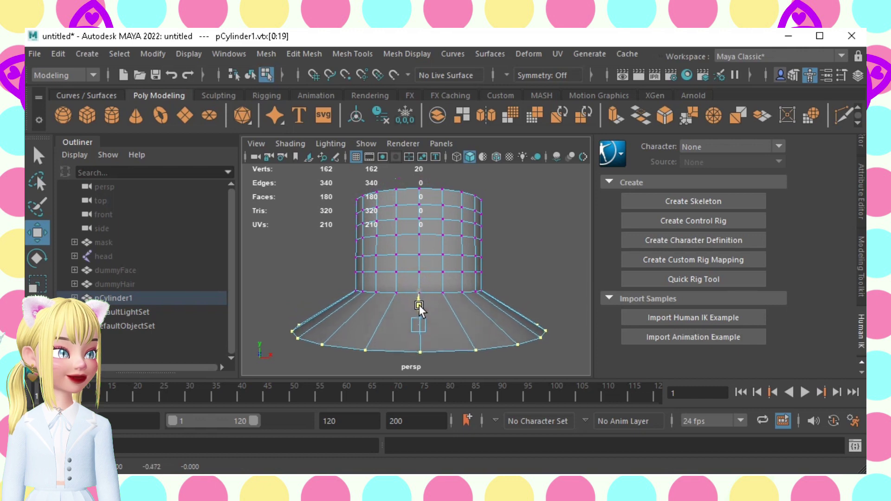
- Move the vertex ring directly above the brim edge down and scale it slightly outward to smooth the flare
alt+drag(484, 322, 452, 312)
scroll(464, 315, up, 3)
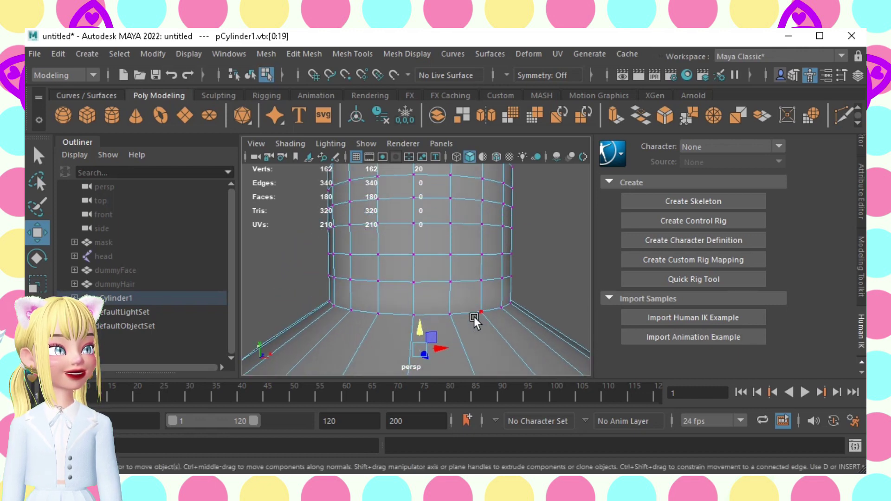
key(q)
scroll(482, 312, down, 4)
click(431, 298)
double_click(420, 296)
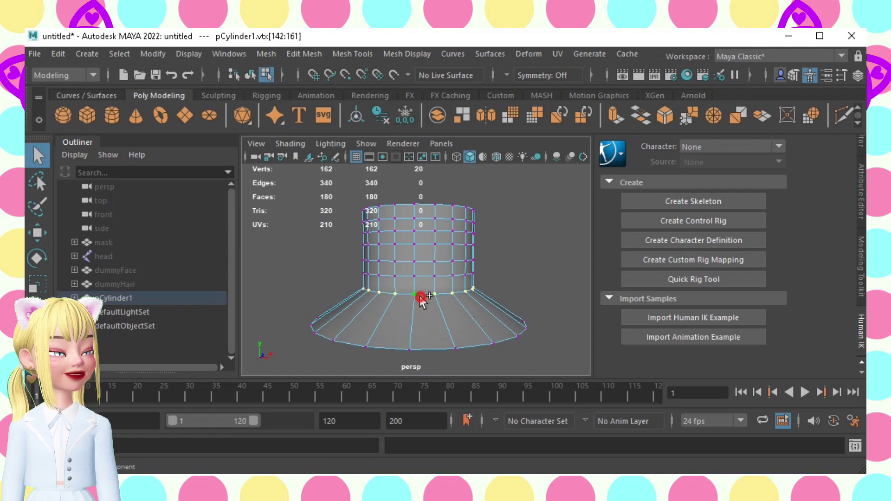
key(w)
drag(422, 276, 430, 316)
key(r)
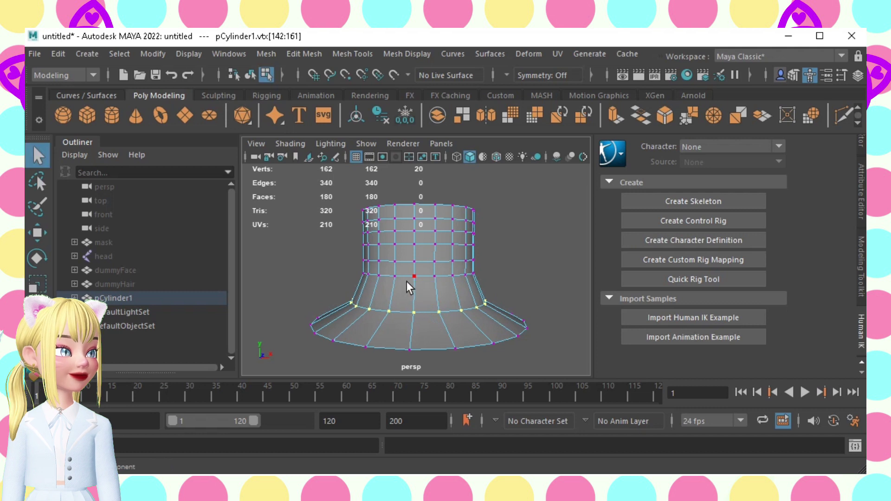
- Scale the third vertex ring from the bottom slightly outward to widen the lower part of the crown
double_click(399, 276)
mouse_move(413, 291)
middle_down()
mouse_move(426, 286)
mouse_move(417, 286)
middle_up()
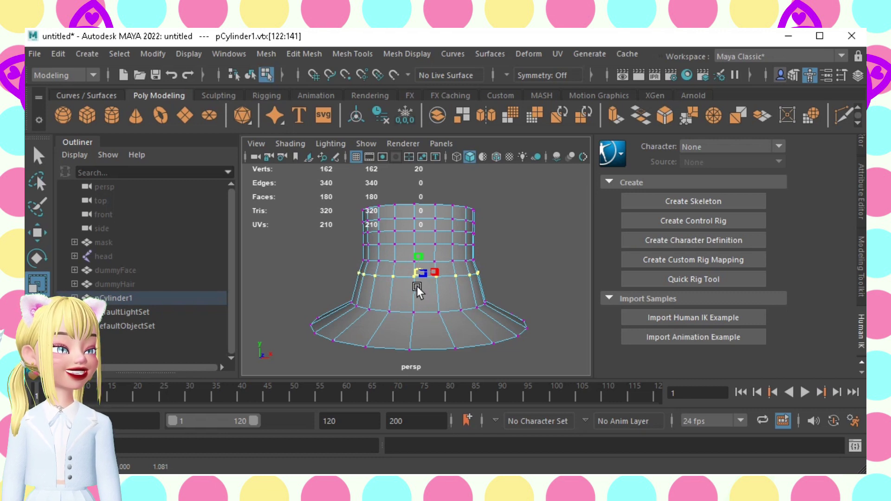
middle_drag(417, 286, 419, 286)
key(q)
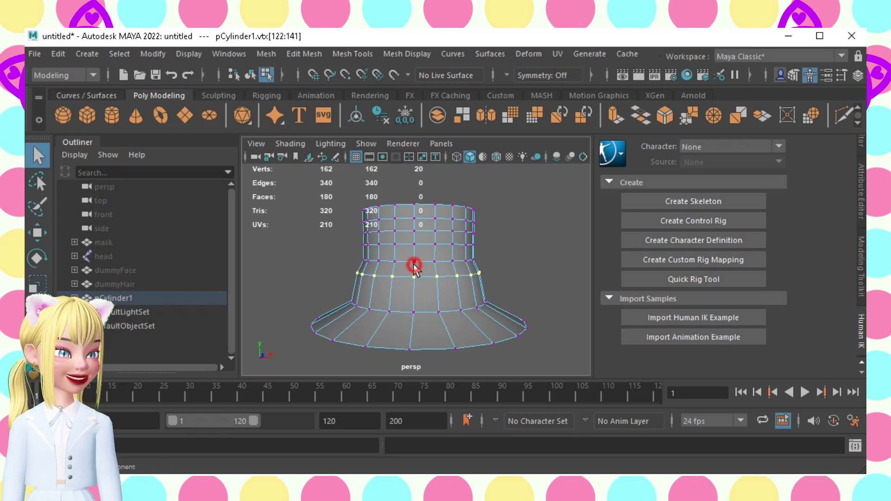
- Scale the fourth vertex ring from the bottom slightly inward to start rounding the crown
click(414, 264)
shift+double_click(401, 260)
key(r)
middle_drag(414, 271, 412, 268)
key(q)
- Scale the fifth vertex ring from the bottom inward and lower it slightly to continue rounding the crown
click(414, 247)
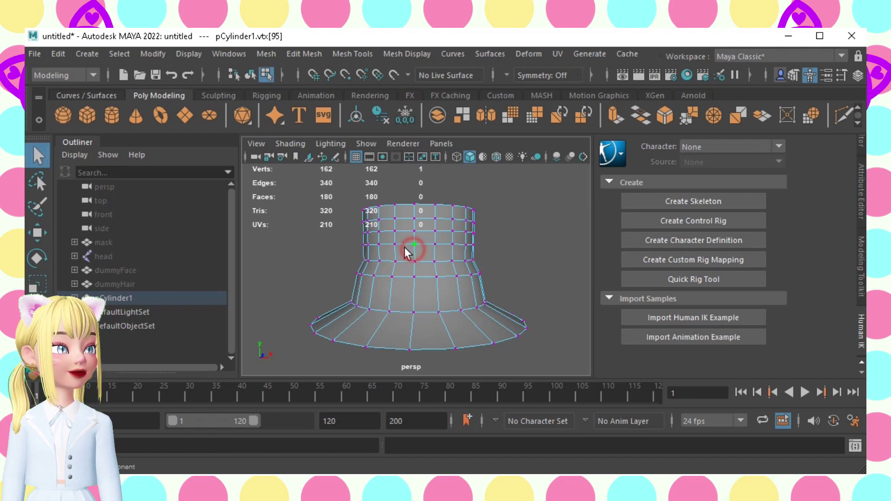
shift+double_click(400, 247)
key(r)
middle_drag(411, 249, 396, 248)
key(w)
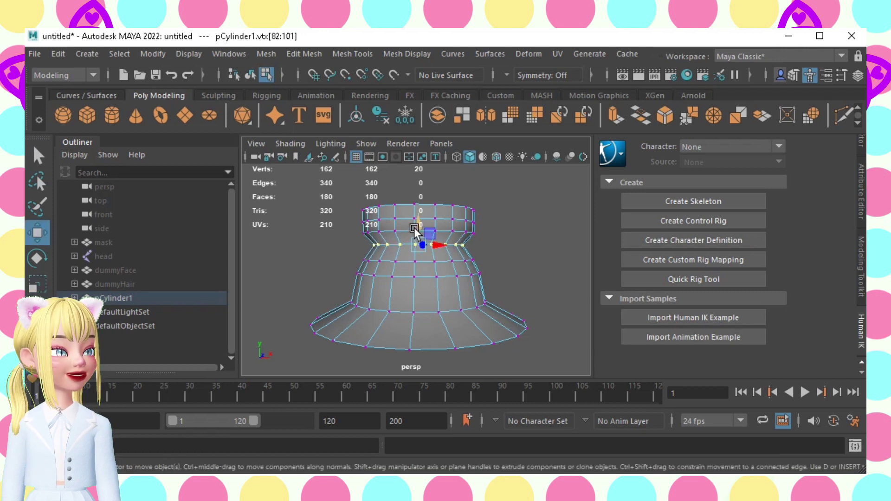
mouse_move(417, 225)
mouse_down()
mouse_move(381, 238)
mouse_move(406, 238)
mouse_move(414, 228)
mouse_up()
key(q)
- Scale the sixth vertex ring from the bottom further inward and lower it to just above the rounded shoulder
click(412, 231)
shift+double_click(396, 230)
key(w)
key(r)
key(w)
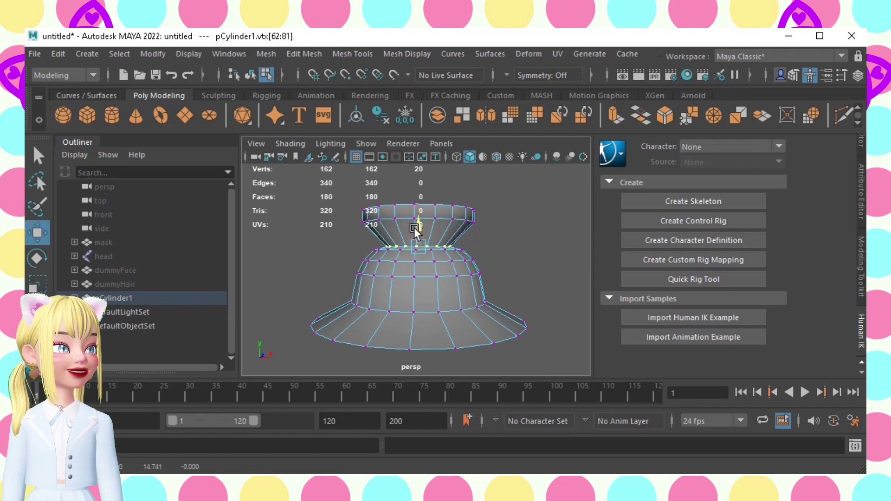
key(q)
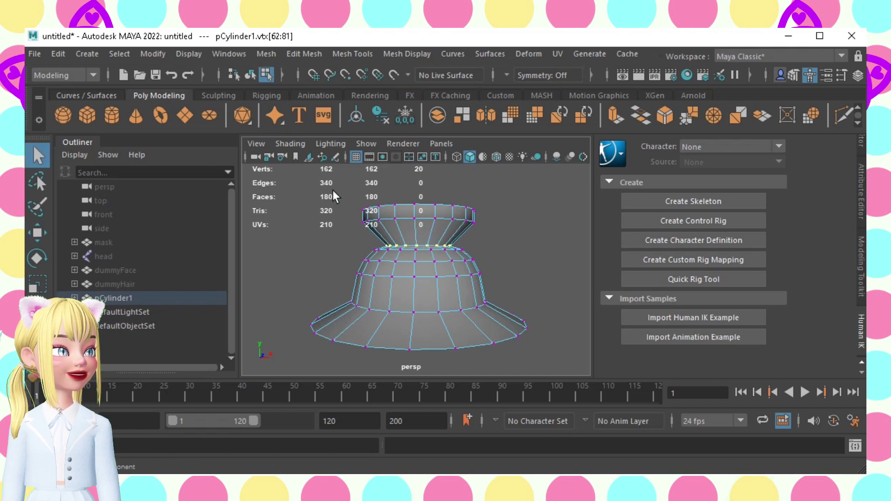
- Scale the top two vertex rings and the cap's centre vertex inward together and lower them to just above the crown
drag(332, 191, 522, 229)
key(r)
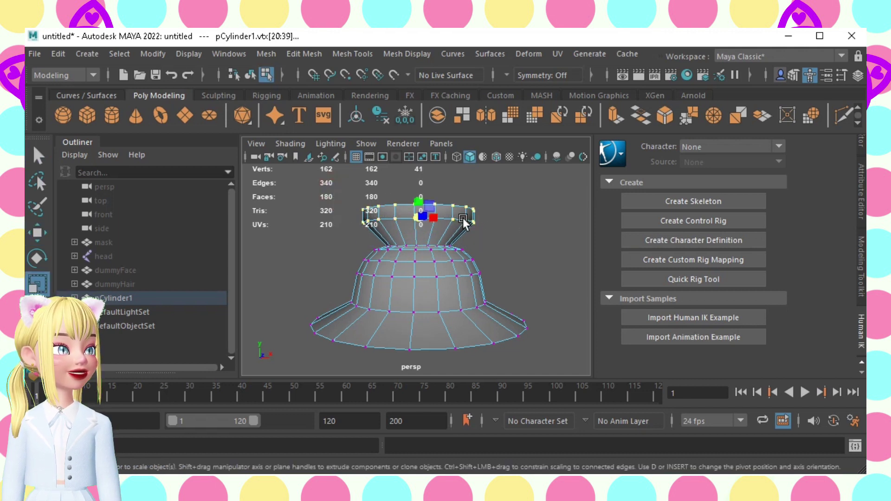
drag(411, 222, 360, 216)
key(w)
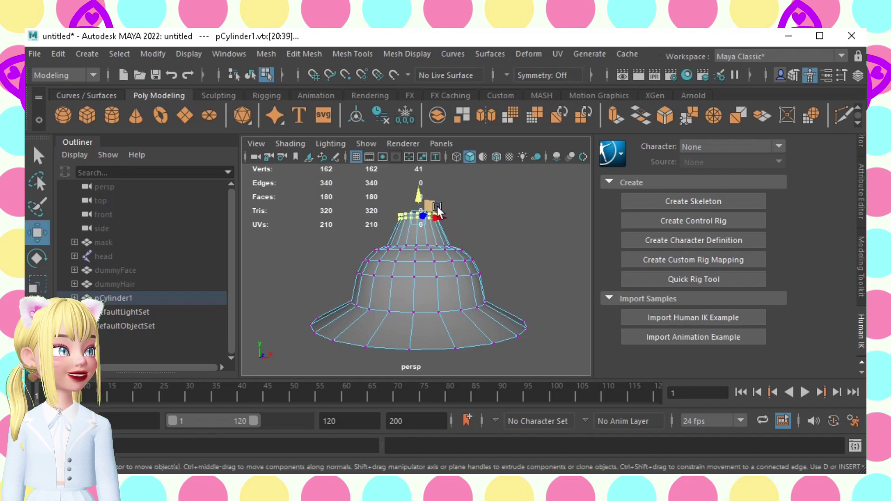
drag(421, 203, 421, 212)
alt+drag(462, 238, 459, 298)
alt+right_drag(460, 298, 505, 301)
alt+drag(499, 292, 501, 255)
drag(424, 172, 424, 174)
alt+drag(424, 280, 453, 292)
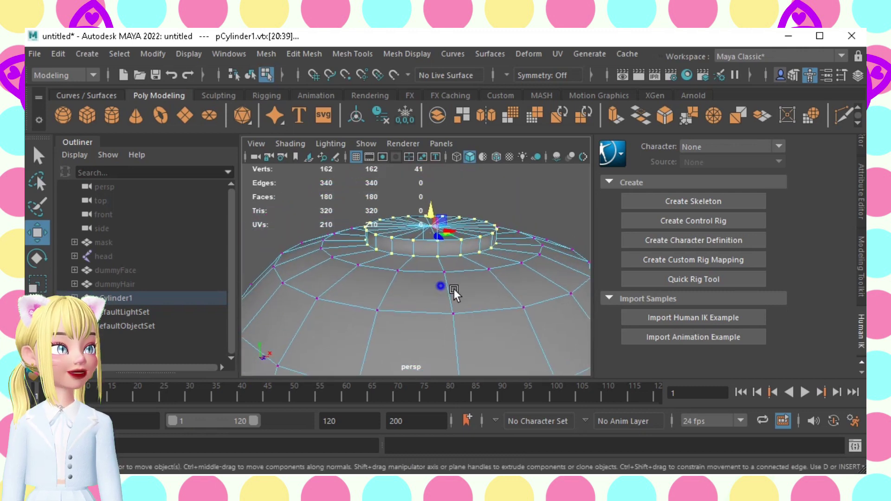
- Insert an edge loop around the short vertical band at the top of the crown with Multi-Cut
alt+right_drag(454, 291, 489, 291)
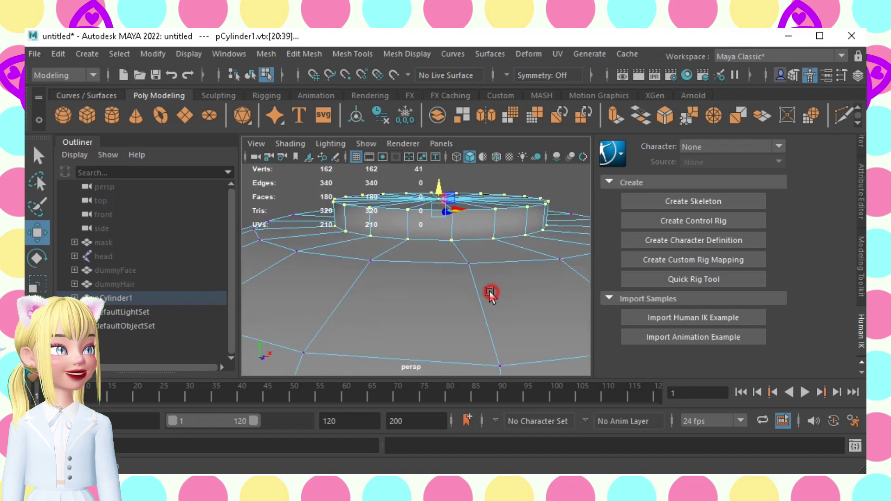
click(844, 113)
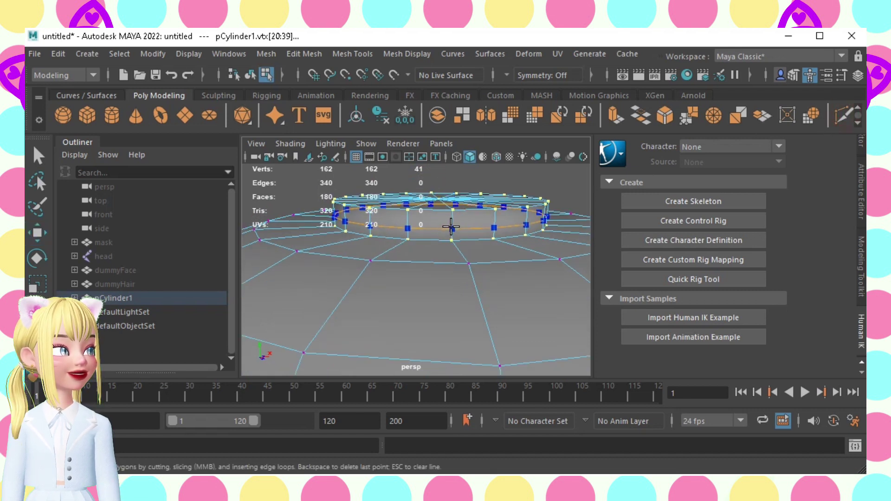
ctrl+click(452, 225)
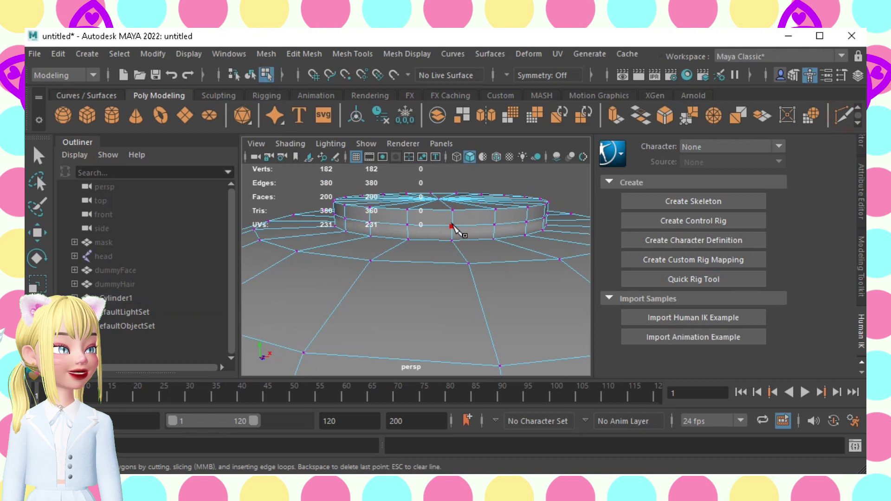
- Scale the new vertex ring in the top band strongly inward and lower it toward the crown surface
key(q)
click(455, 223)
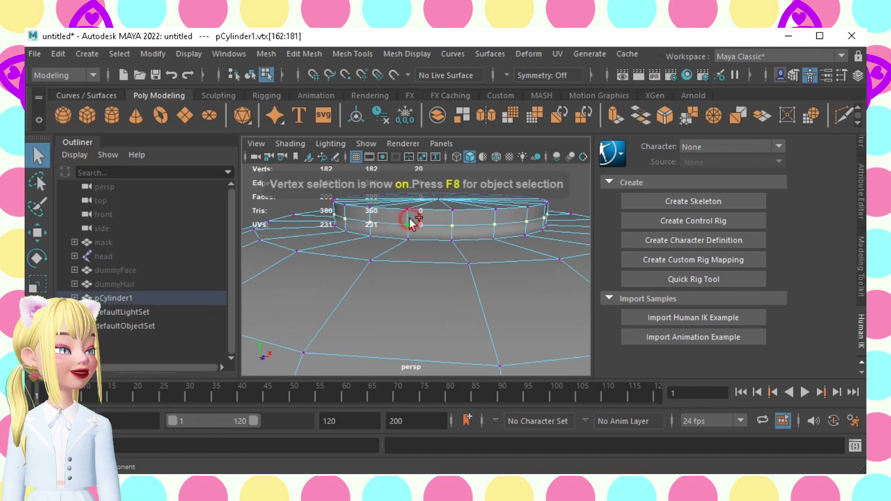
key(r)
drag(441, 211, 351, 214)
key(w)
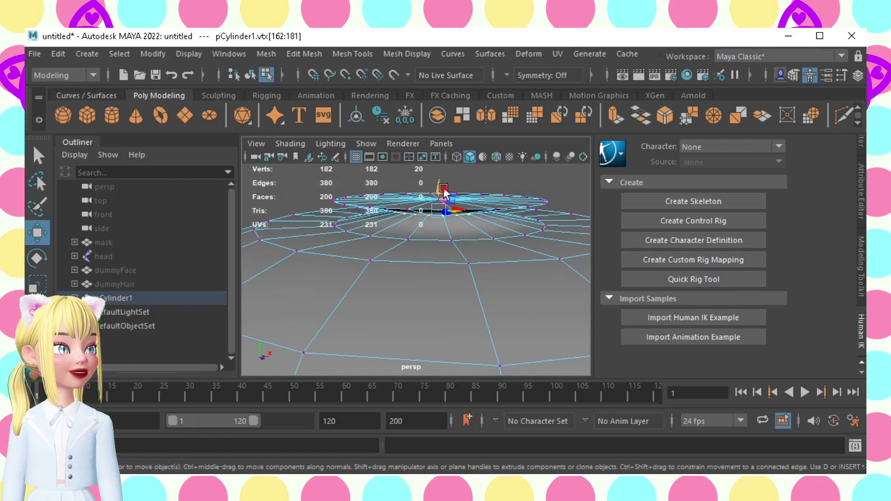
drag(444, 192, 444, 204)
key(q)
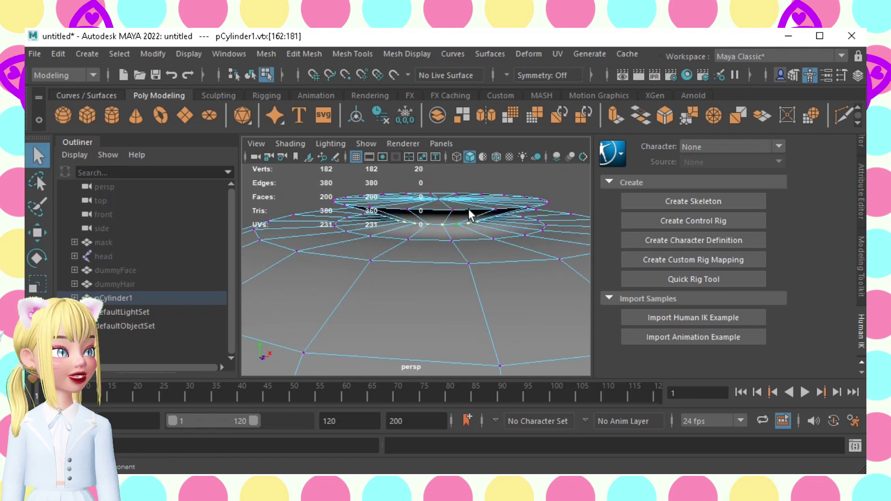
- Raise the centre vertex of the top cap to form a pointed tip
key(w)
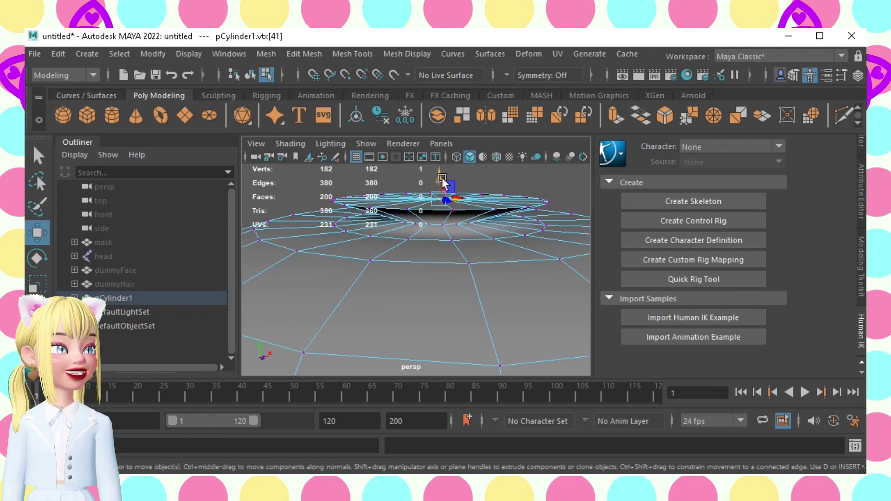
drag(449, 194, 452, 167)
key(q)
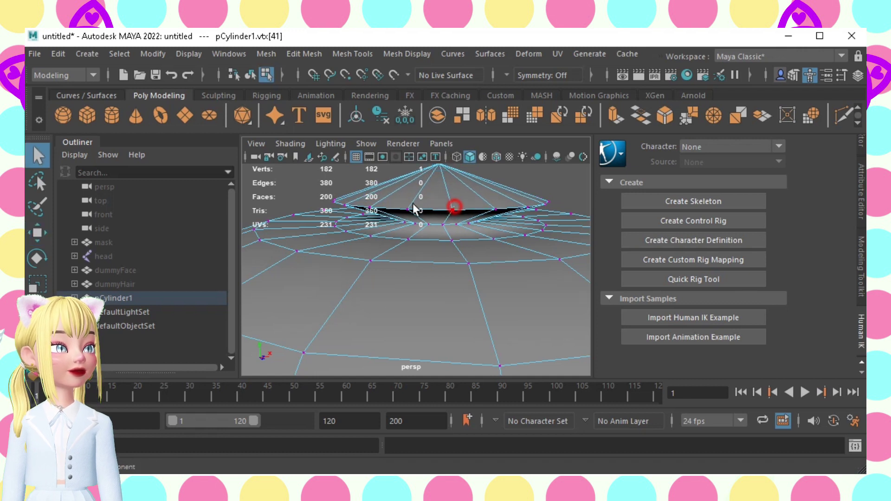
- Scale the vertex ring below the tip inward and raise it to form a narrow knob
key(r)
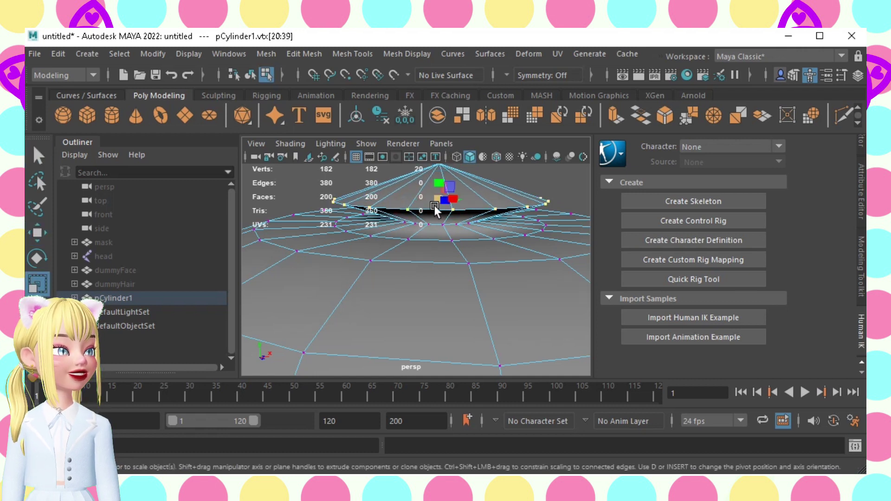
drag(434, 205, 325, 173)
key(w)
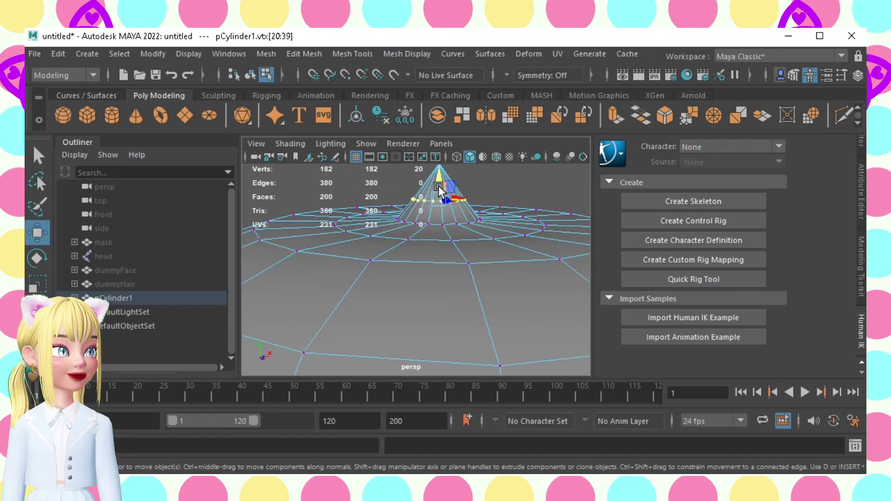
drag(439, 185, 419, 183)
key(r)
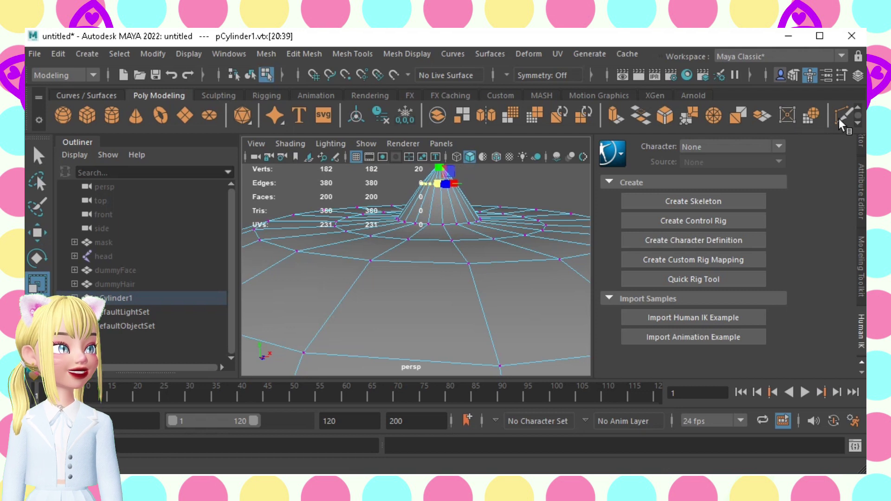
- Insert an edge loop midway up the narrow part below the knob's upper ring and scale it inward as a neck
ctrl+click(441, 208)
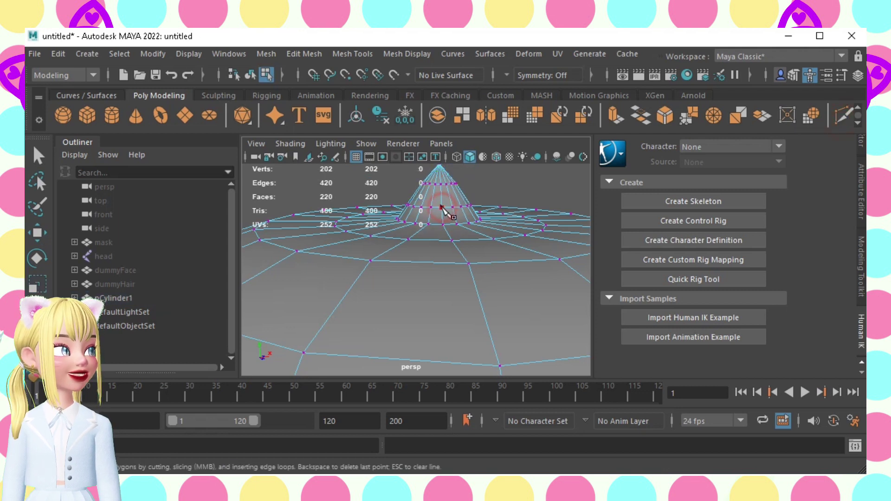
key(q)
double_click(442, 210)
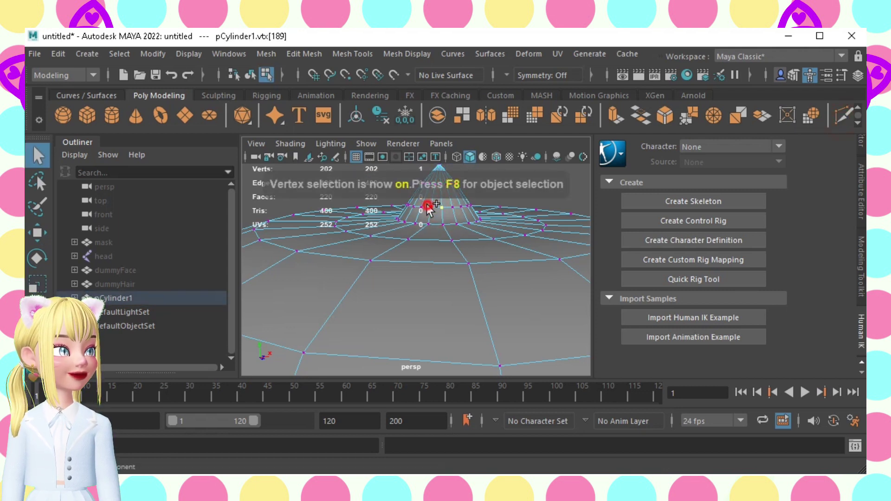
key(r)
drag(440, 208, 408, 203)
scroll(516, 262, down, 5)
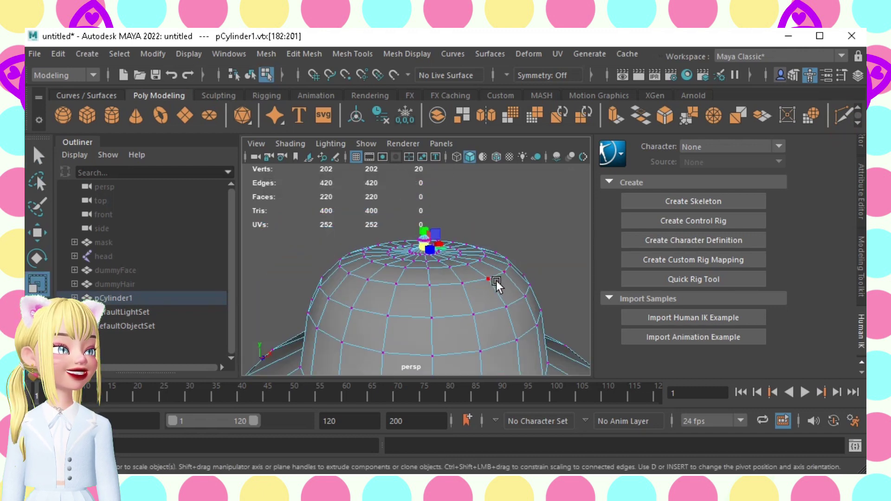
- Return to object mode and examine the hat's shape and the knob on top of the crown
alt+drag(497, 280, 537, 257)
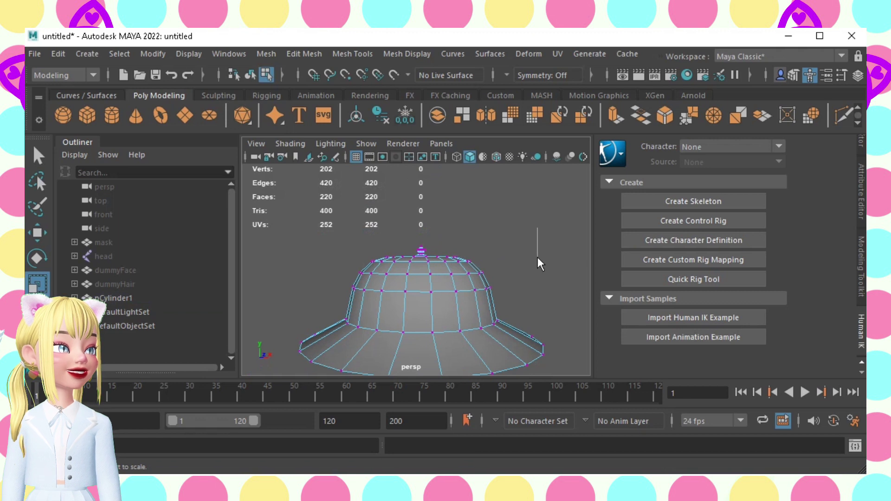
right_drag(537, 258, 526, 219)
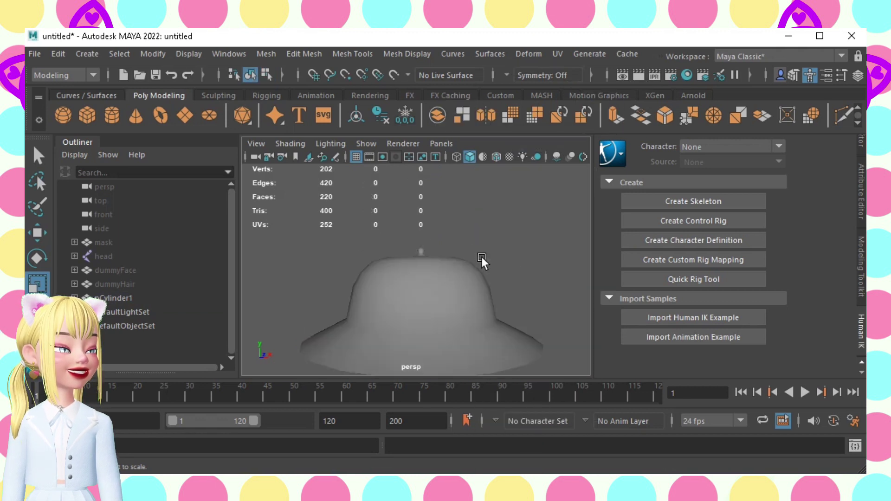
alt+right_drag(482, 257, 466, 303)
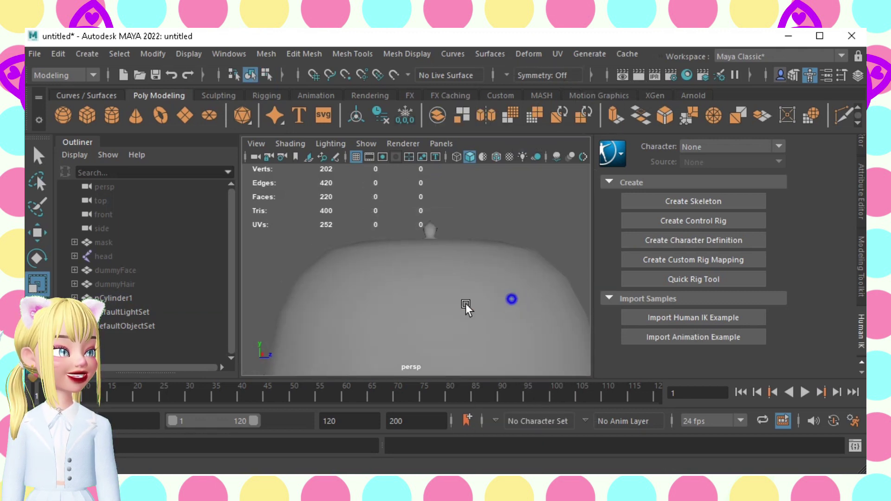
alt+middle_drag(466, 303, 458, 330)
alt+right_drag(465, 331, 557, 305)
click(444, 258)
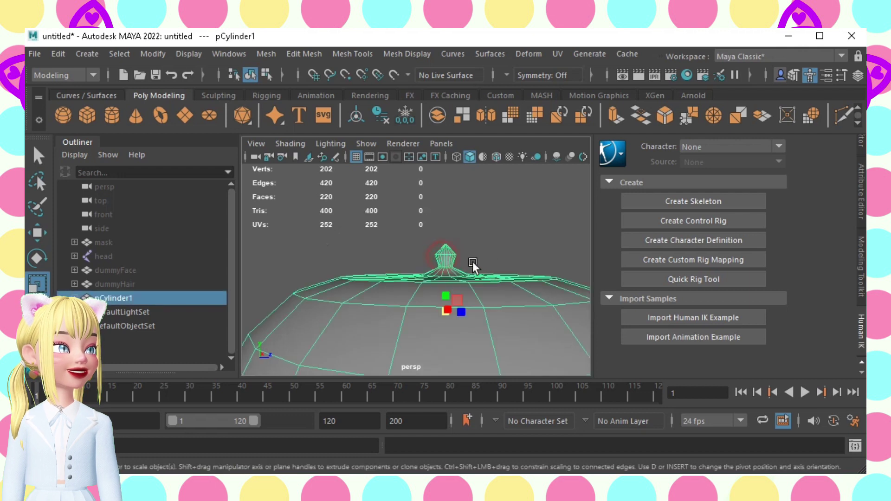
- Scale the knob's tip vertex and its two upper vertex rings together to adjust the knob's size
alt+middle_drag(399, 242, 367, 243)
alt+right_drag(372, 252, 397, 272)
right_drag(466, 258, 444, 257)
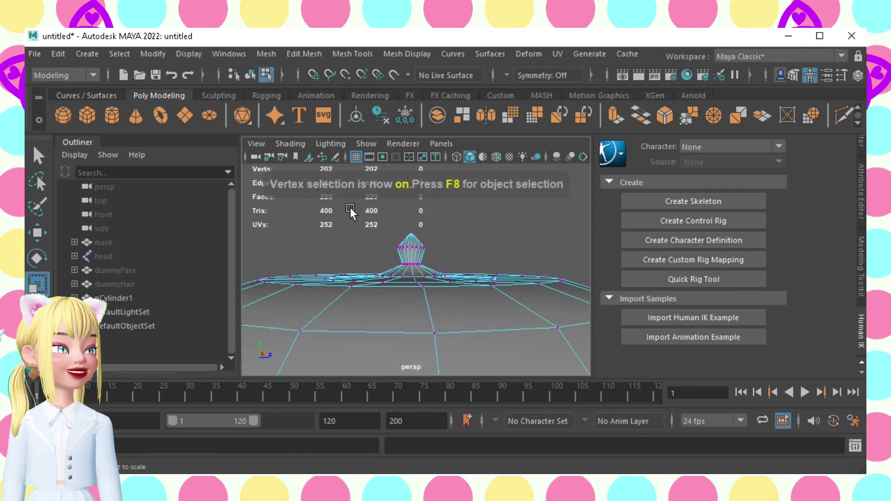
drag(441, 256, 457, 269)
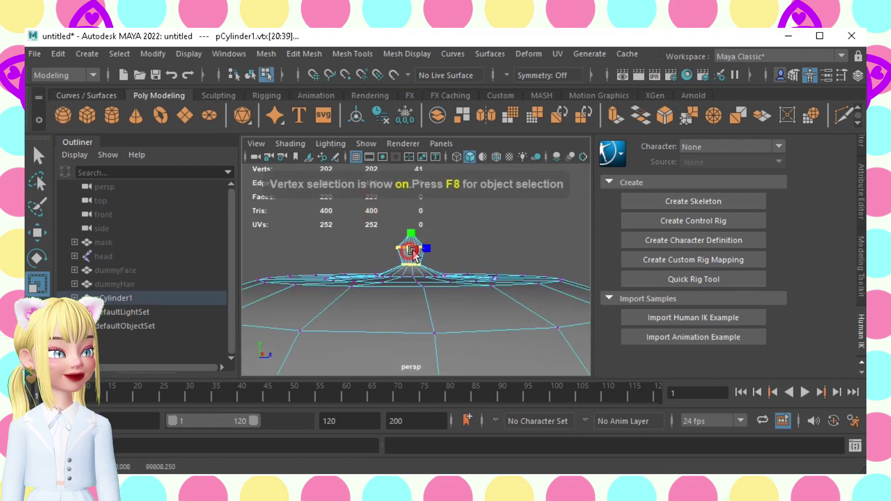
drag(413, 250, 410, 212)
key(w)
click(496, 222)
alt+right_drag(538, 210, 601, 87)
click(534, 234)
- Lower the brim's outer vertex ring and scale it slightly inward so the brim slopes down more steeply
alt+drag(453, 292, 400, 257)
alt+right_drag(399, 258, 458, 282)
mouse_move(458, 282)
alt+mouse_down()
mouse_move(492, 343)
mouse_move(449, 282)
alt+mouse_up()
click(449, 283)
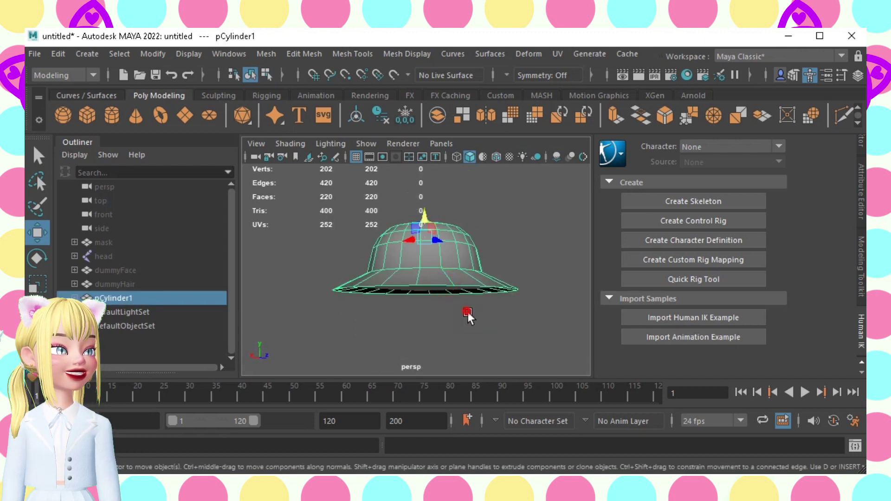
right_drag(471, 315, 434, 305)
click(426, 299)
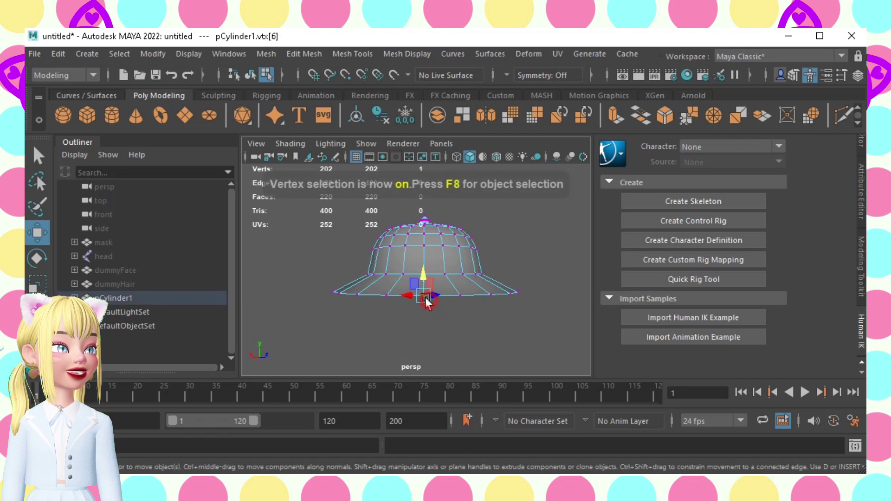
shift+double_click(386, 296)
drag(427, 263, 427, 272)
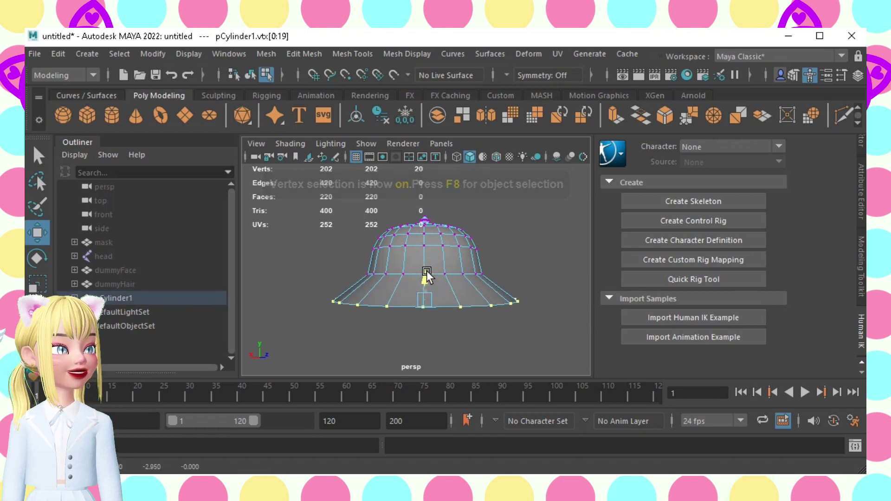
key(r)
drag(418, 302, 408, 303)
click(508, 287)
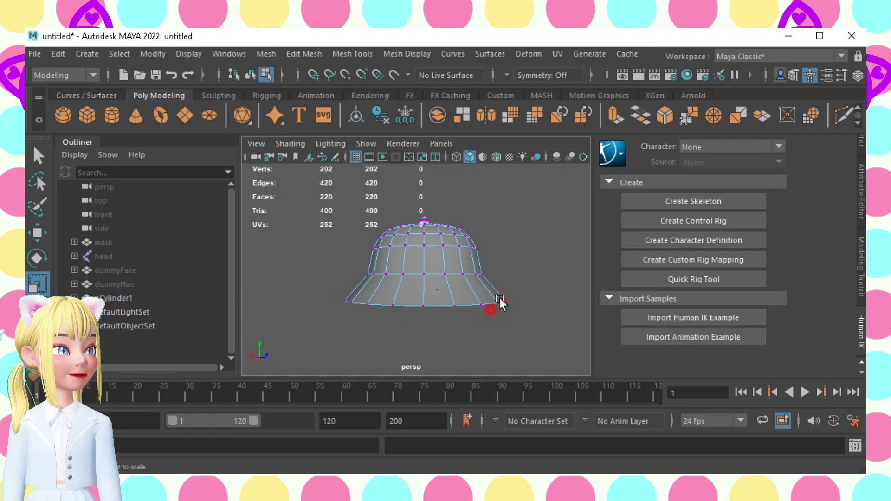
- Insert an edge loop close to the brim's outer edge with Multi-Cut
alt+drag(494, 304, 448, 317)
click(418, 280)
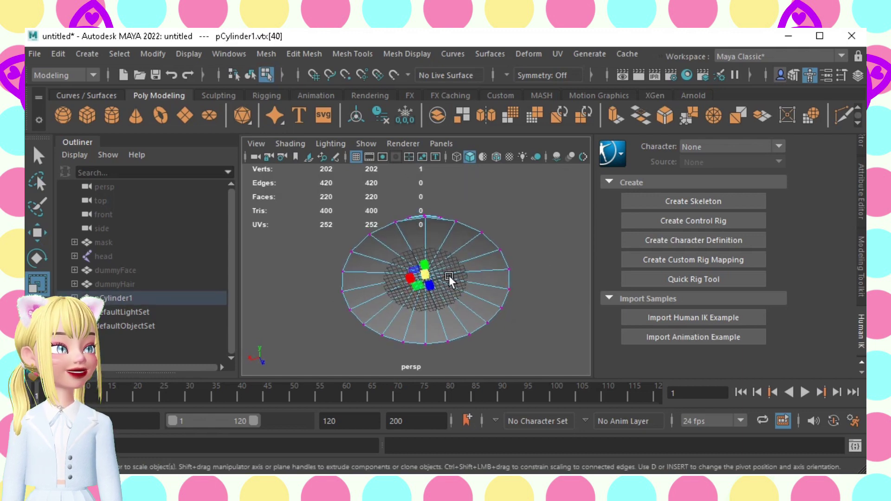
key(w)
mouse_move(447, 275)
alt+mouse_down()
mouse_move(417, 305)
mouse_move(432, 233)
mouse_move(453, 255)
mouse_move(454, 285)
alt+mouse_up()
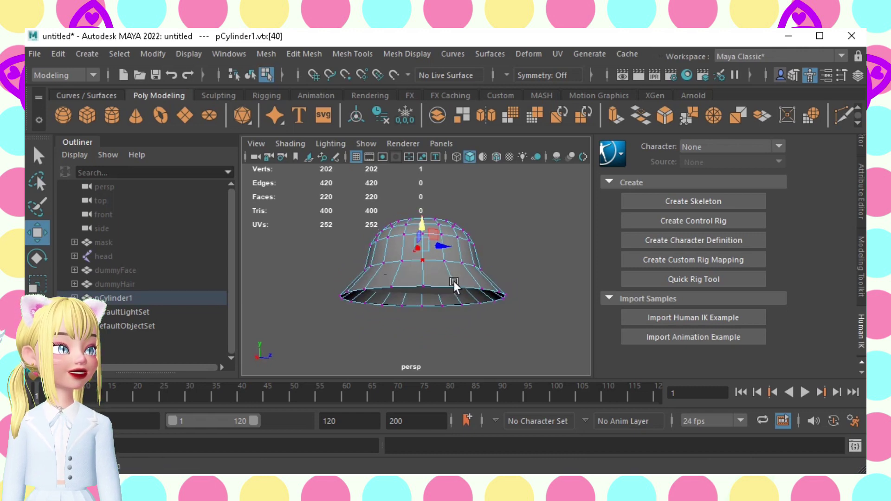
scroll(434, 281, up, 3)
click(478, 356)
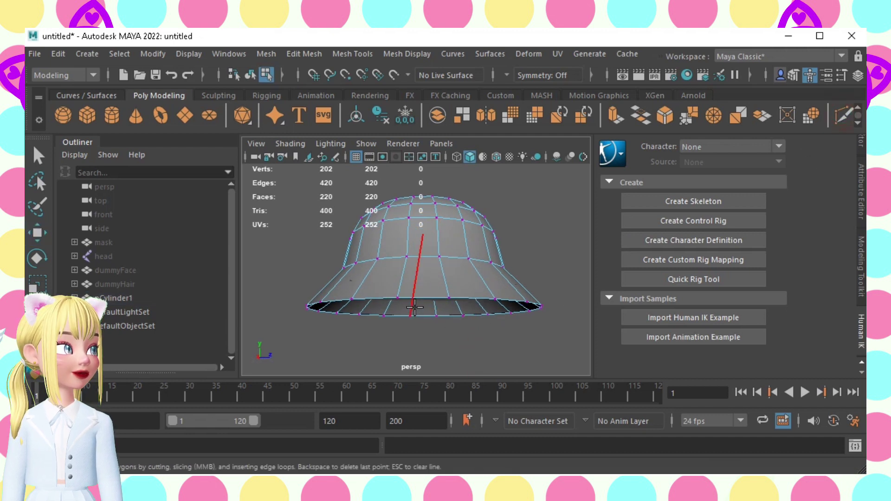
ctrl+click(421, 293)
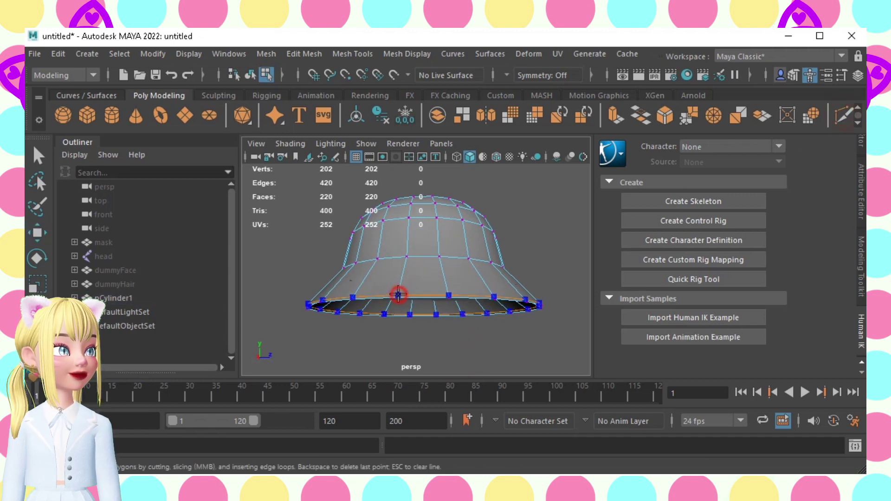
mouse_move(469, 284)
alt+mouse_down()
mouse_move(487, 294)
mouse_move(478, 299)
alt+mouse_up()
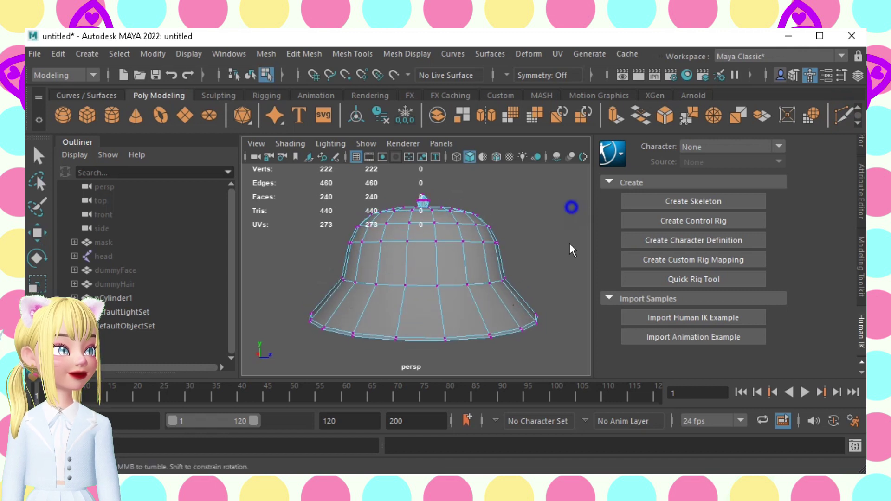
- Return the hat to object mode and insert an edge loop around the lower crown, above the brim seam, with Multi-Cut
right_click(570, 245)
click(549, 220)
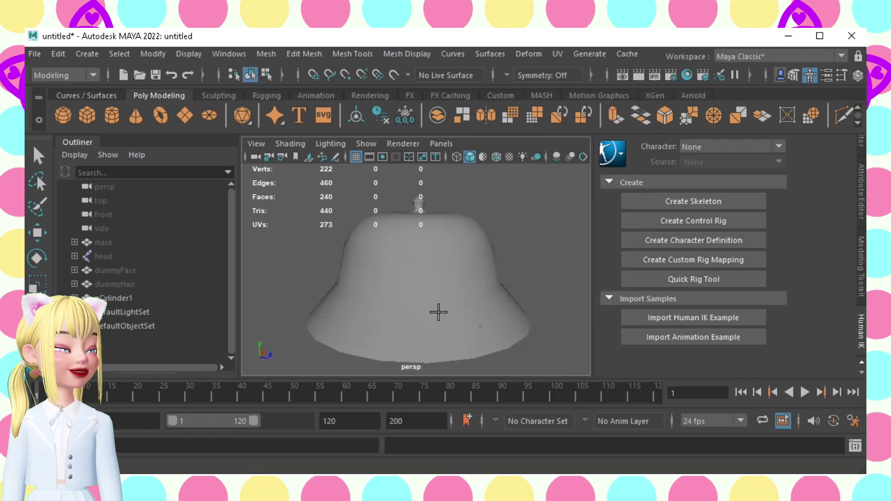
key(q)
click(429, 267)
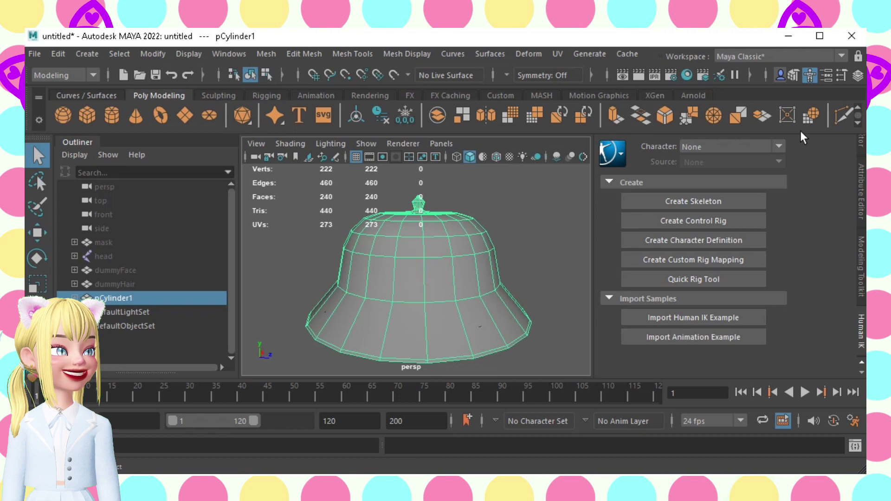
click(841, 116)
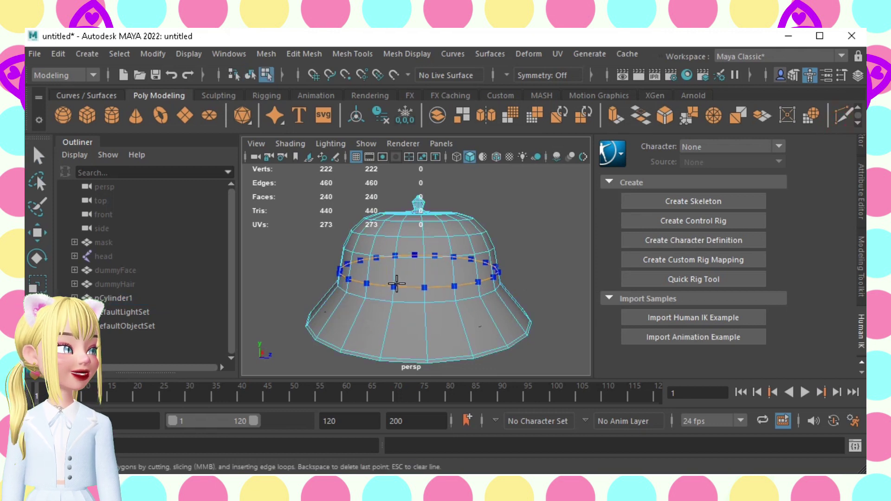
ctrl+click(398, 281)
alt+drag(461, 284, 468, 274)
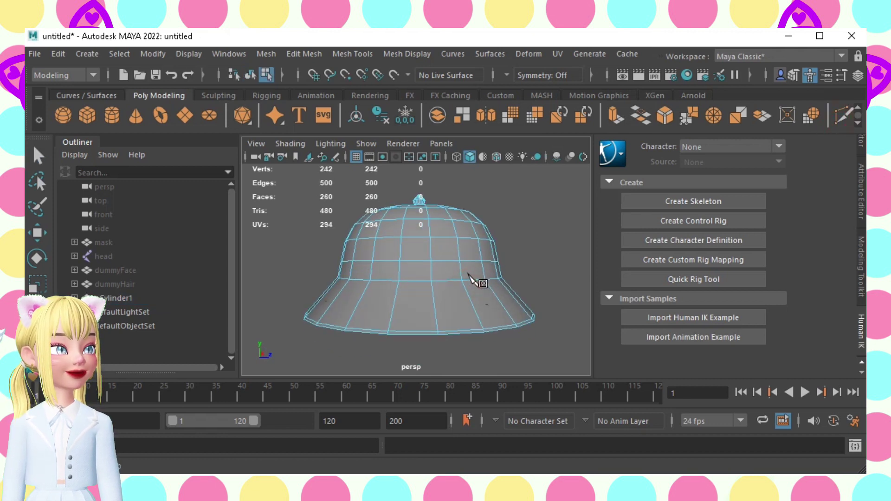
- Insert two supporting edge loops with Multi-Cut, one close to the brim seam and one just above the lower crown loop
key(q)
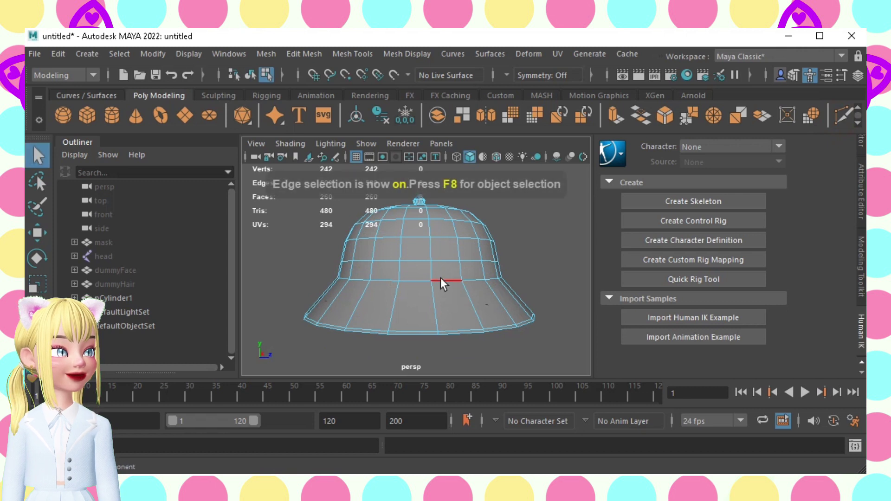
key(F11)
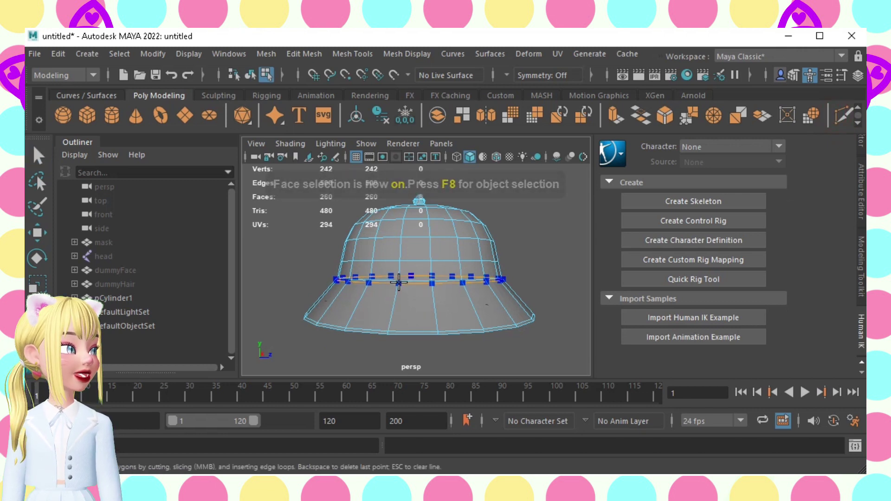
ctrl+click(399, 281)
scroll(385, 290, up, 5)
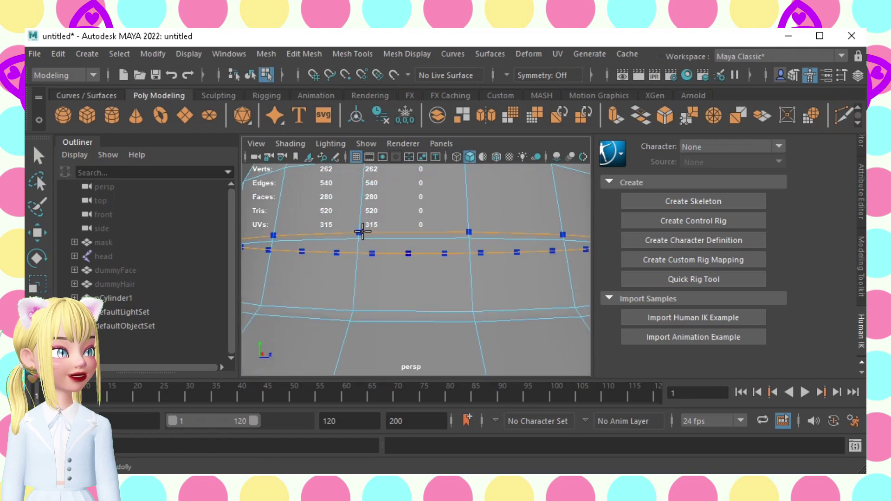
ctrl+click(362, 231)
key(q)
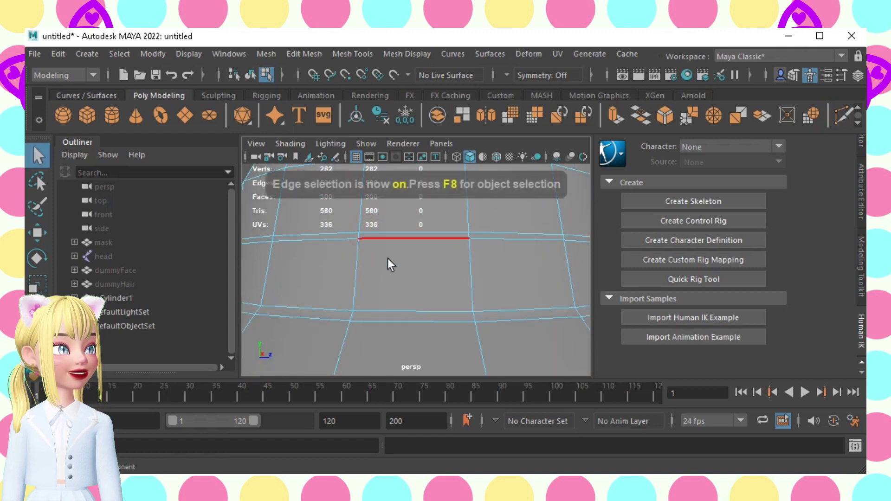
- Select the face ring between the supporting loops and scale it outward to about 1.077 to form a raised hat band
key(F11)
click(399, 276)
double_click(331, 269)
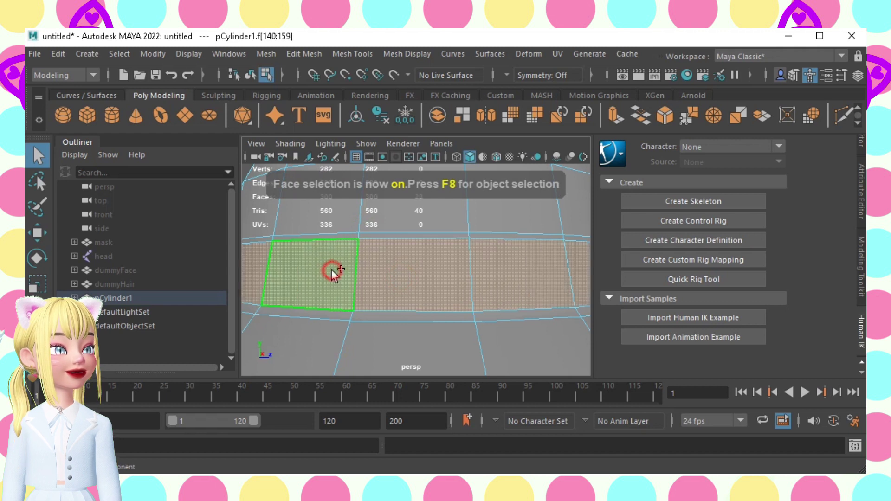
scroll(383, 299, down, 5)
key(r)
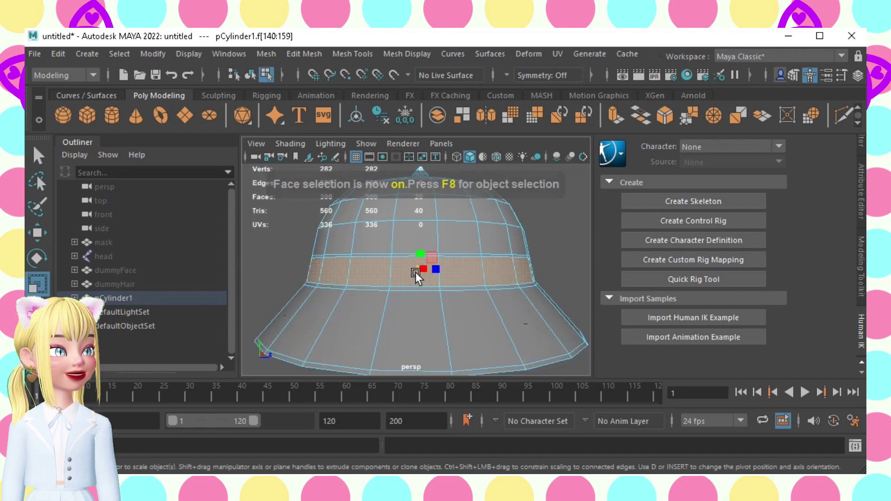
drag(416, 272, 428, 277)
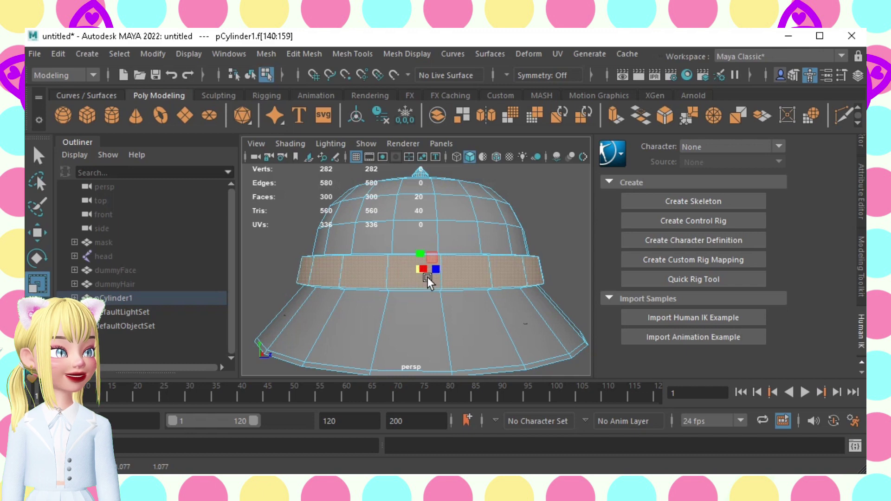
- Insert edge loops with Multi-Cut along the upper and lower ledges of the raised hat band
click(838, 116)
alt+drag(474, 252, 465, 269)
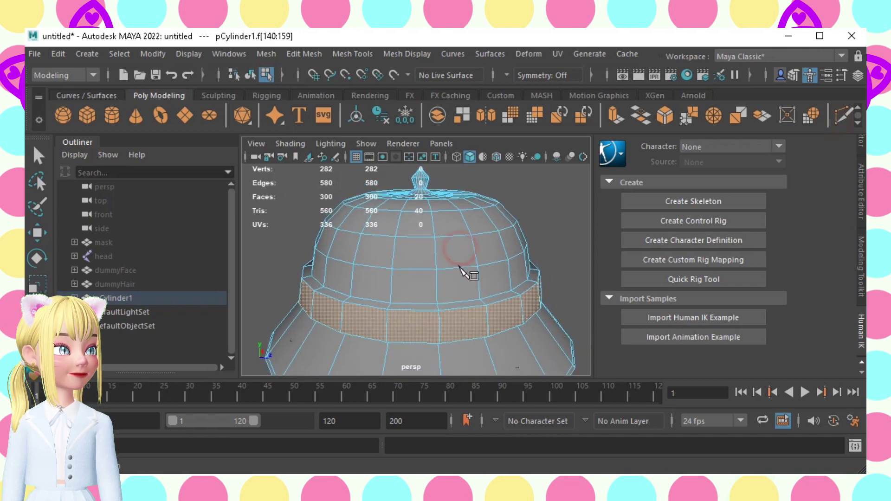
ctrl+click(345, 300)
alt+drag(428, 326, 428, 277)
ctrl+click(392, 236)
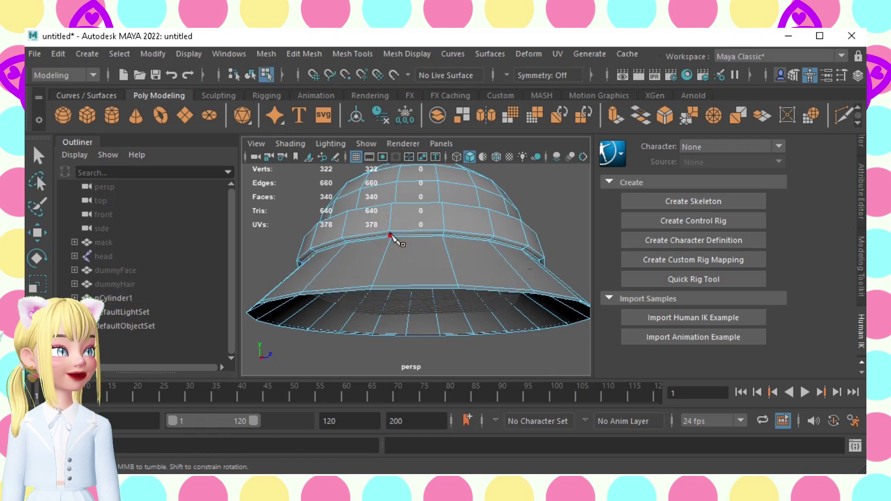
- Select the edge loop on the hat band's lower ledge and shift it vertically to shape the band's underside
key(q)
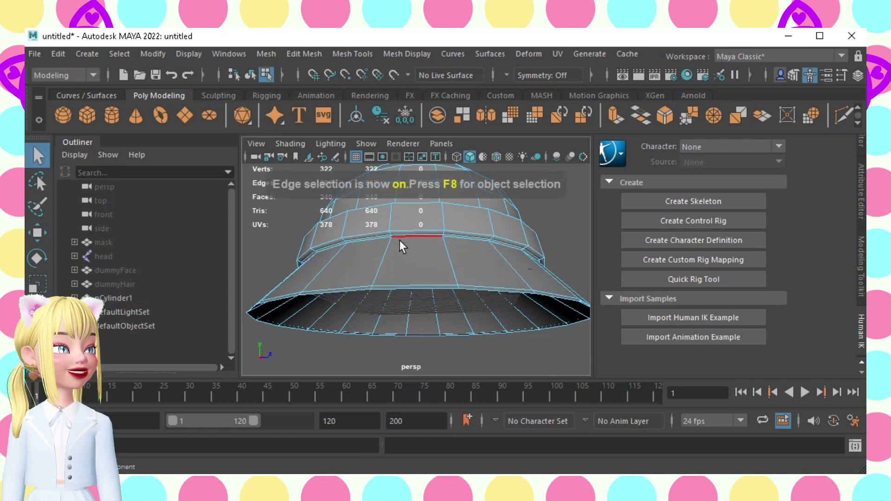
click(411, 236)
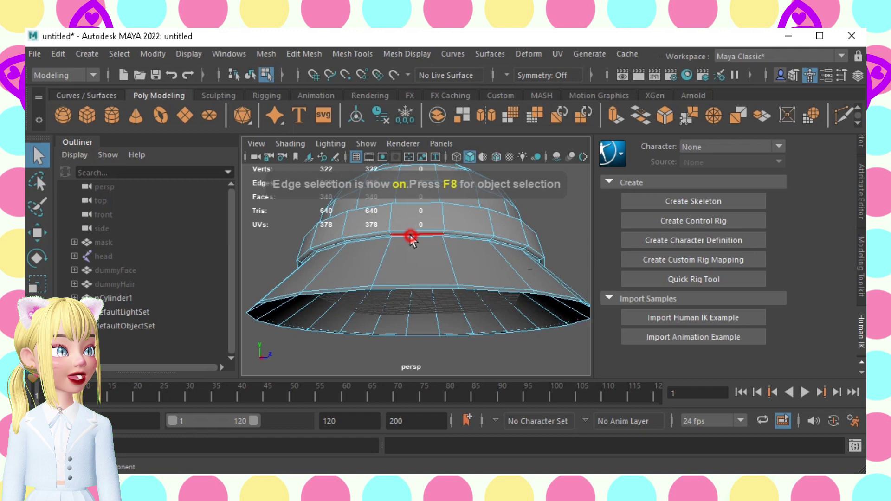
shift+double_click(384, 235)
key(w)
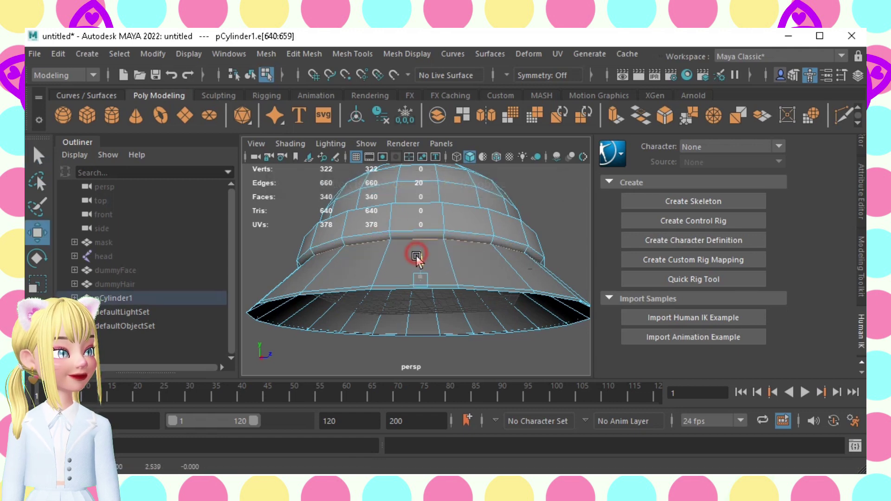
alt+drag(416, 260, 458, 293)
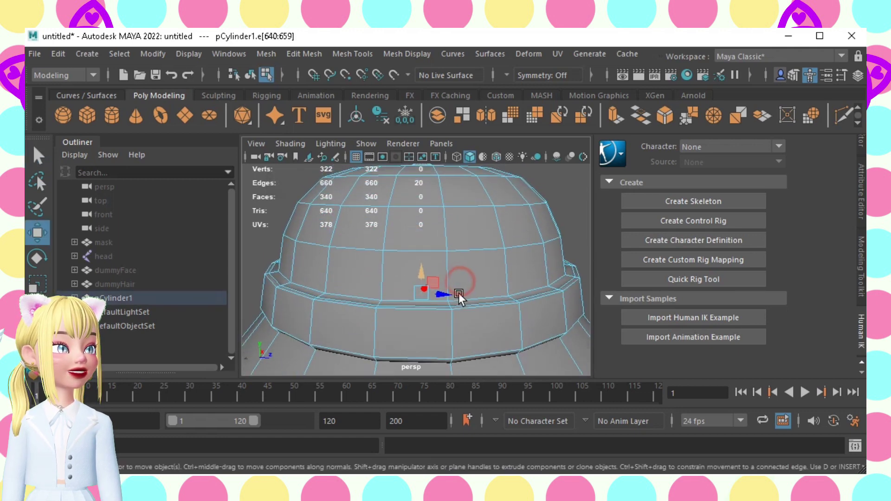
- Shift the edge loop on the hat band's upper ledge vertically and scale it slightly inward
click(377, 301)
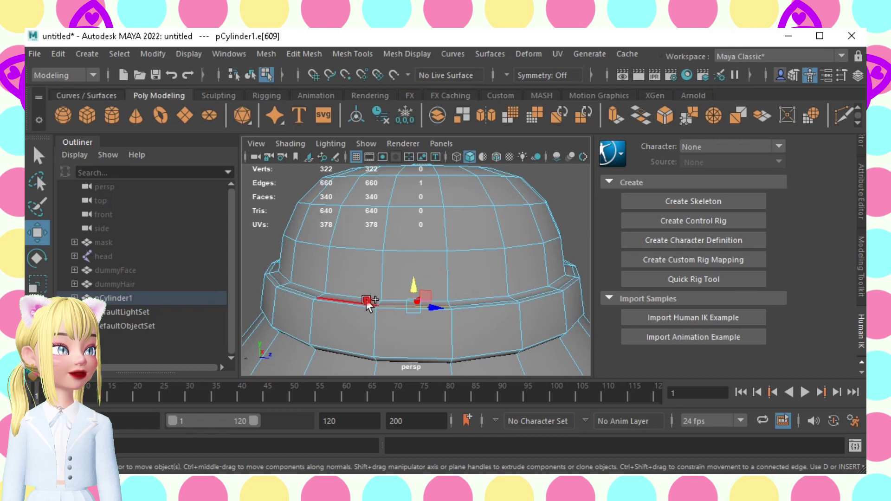
double_click(367, 300)
drag(422, 238, 425, 230)
alt+drag(442, 268, 442, 252)
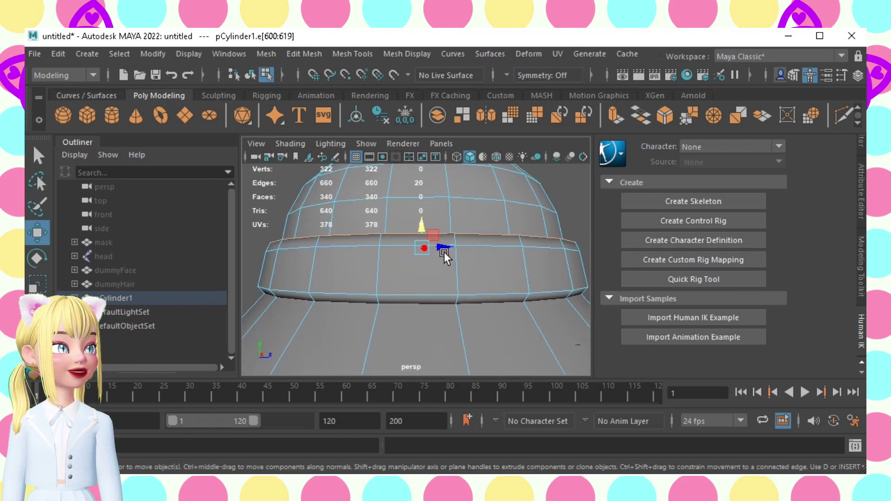
key(r)
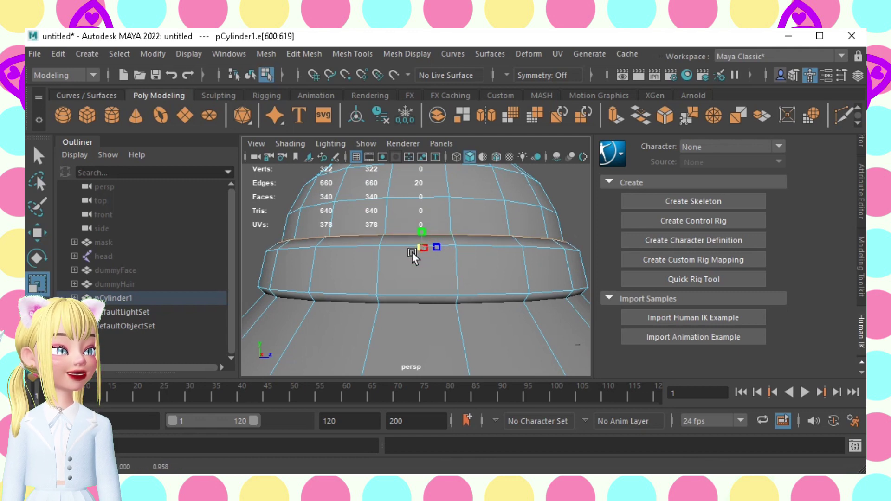
key(w)
alt+drag(453, 224, 472, 258)
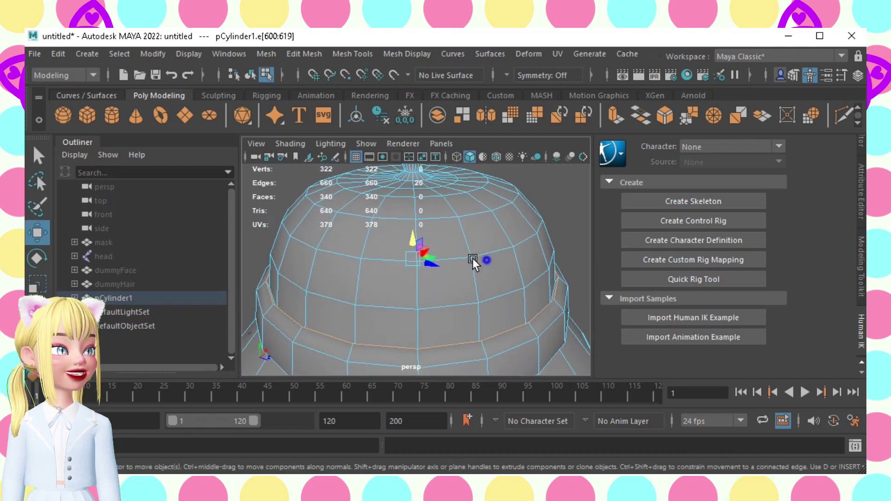
- Return to object mode and examine the hat's overall shape with the raised band
scroll(416, 258, down, 5)
alt+drag(416, 258, 553, 237)
click(566, 238)
mouse_move(564, 218)
right_down()
mouse_move(558, 238)
mouse_move(560, 221)
right_up()
alt+right_drag(506, 278, 493, 277)
mouse_move(496, 280)
alt+mouse_down()
mouse_move(517, 263)
mouse_move(542, 272)
mouse_move(505, 276)
alt+mouse_up()
- Raise the upper crown and knob vertices together to make the hat taller, and return to object mode
click(435, 248)
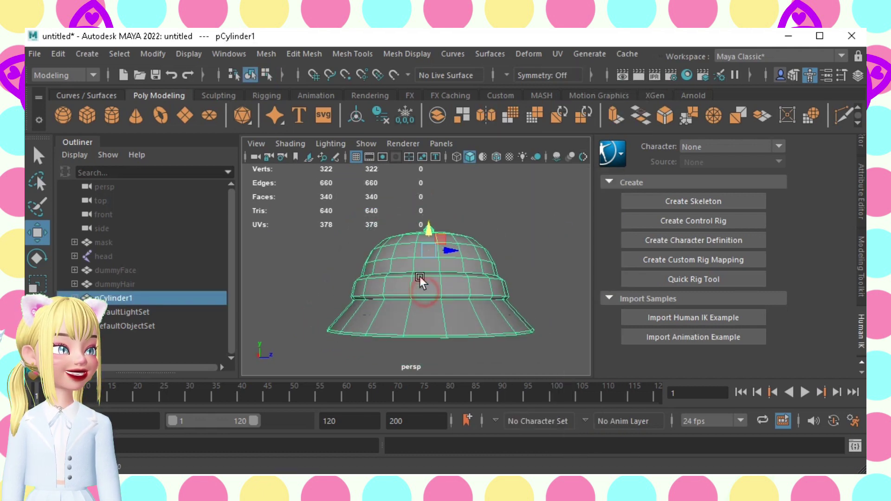
key(F9)
key(q)
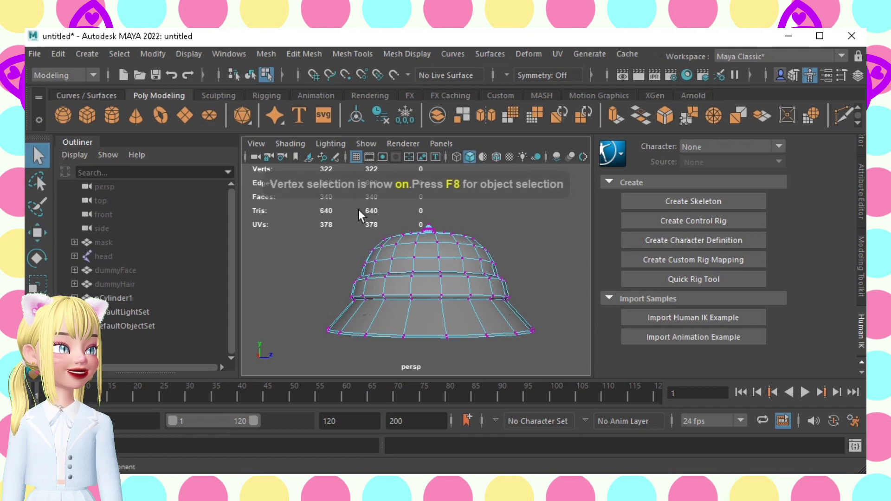
drag(358, 210, 519, 251)
key(w)
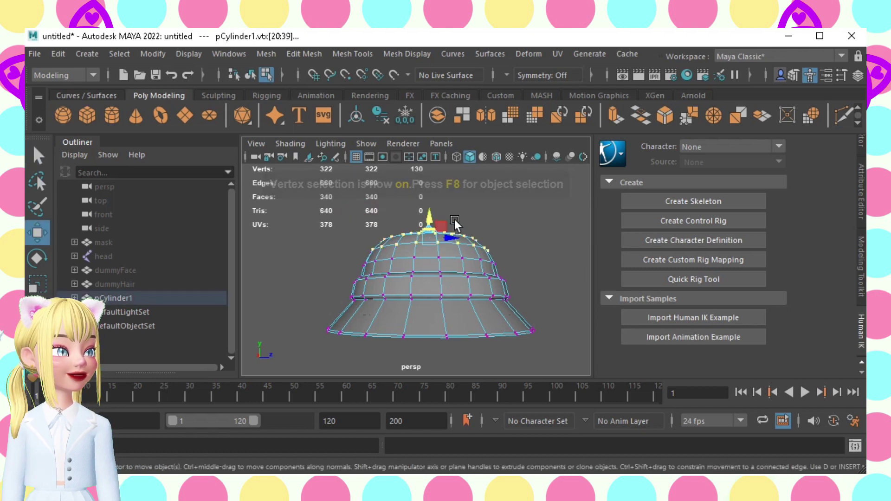
drag(430, 213, 425, 213)
click(523, 228)
scroll(524, 229, down, 5)
right_drag(512, 268, 527, 221)
alt+drag(516, 261, 519, 283)
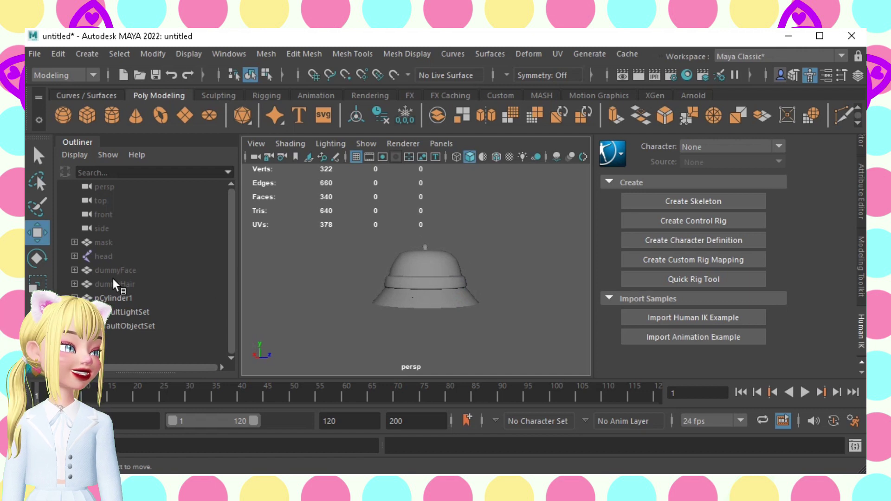
- Unhide the mask, head, dummyFace and dummyHair objects of the mannequin guide
click(111, 243)
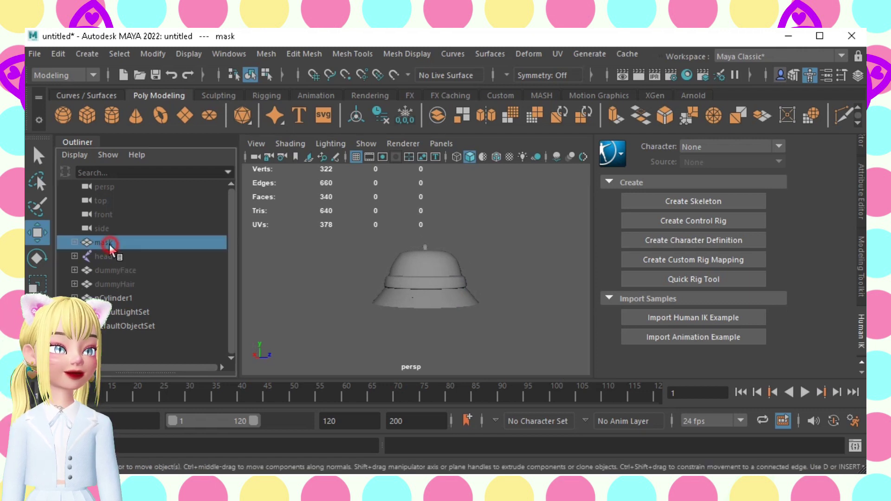
shift+click(120, 285)
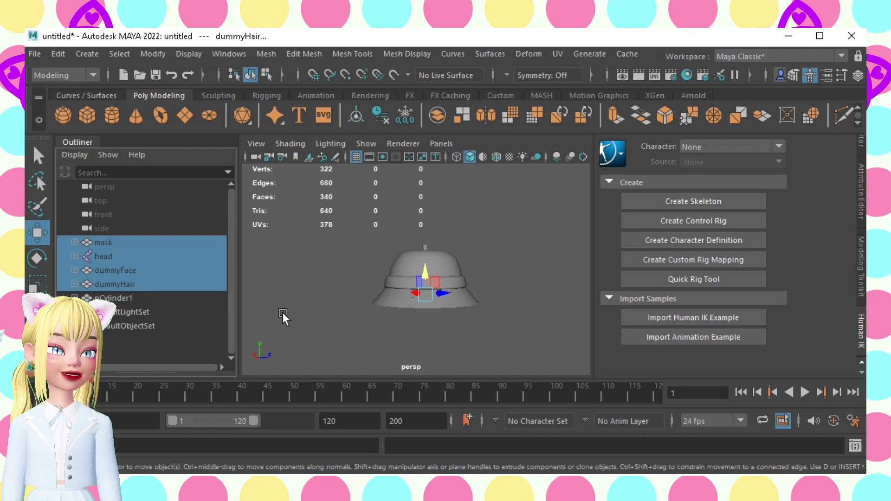
key(shift+h)
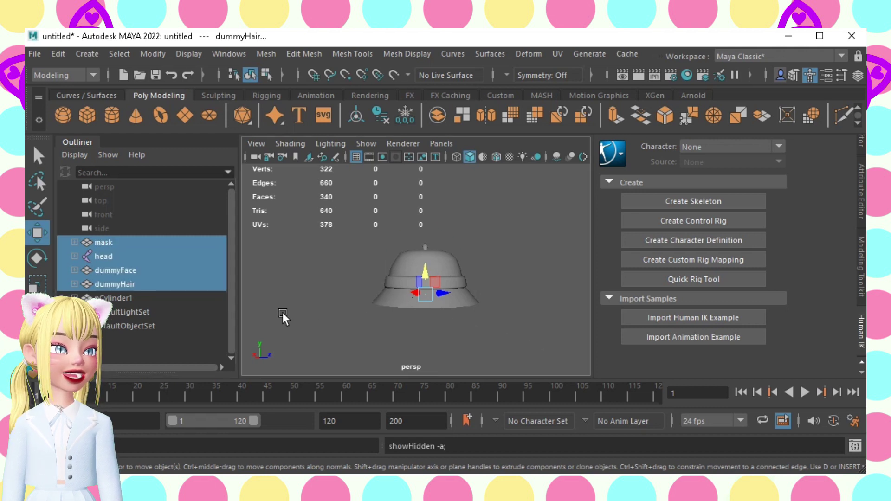
click(322, 314)
alt+drag(496, 307, 294, 303)
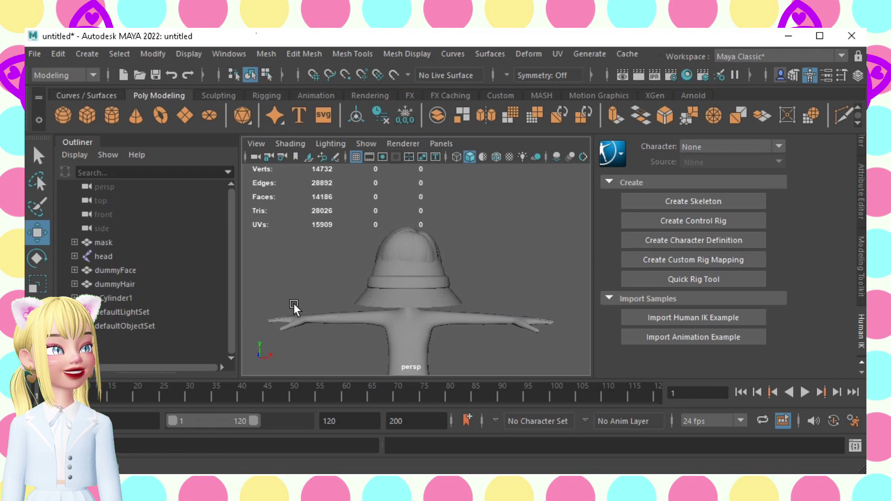
- Raise the hat pCylinder1 onto the top of the mannequin's head and scale it down uniformly
click(150, 295)
drag(411, 237, 419, 205)
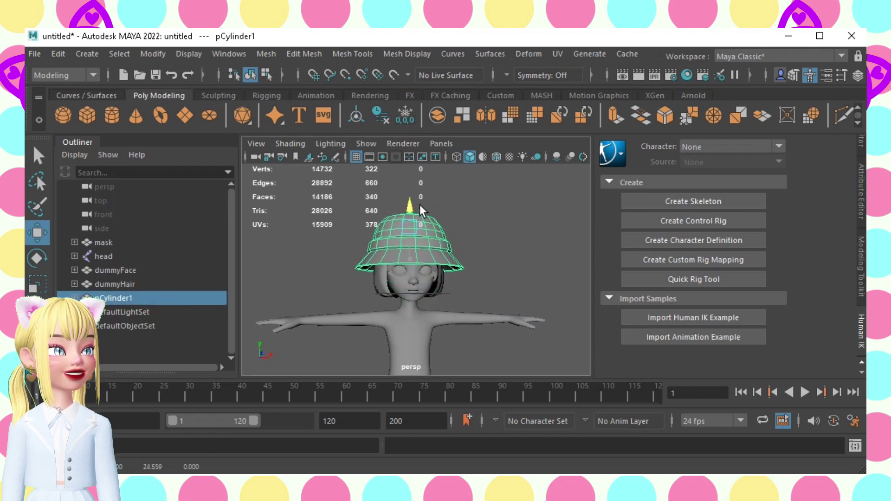
key(r)
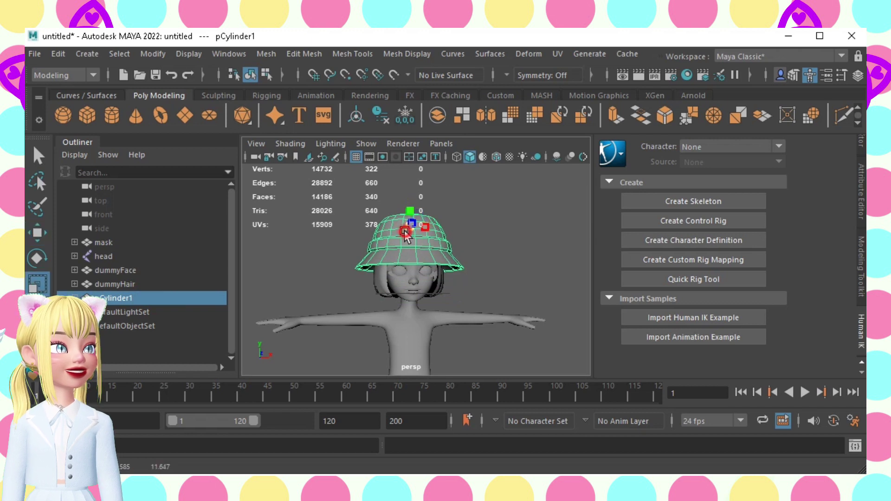
mouse_move(400, 231)
mouse_down()
mouse_move(385, 238)
mouse_move(392, 241)
mouse_up()
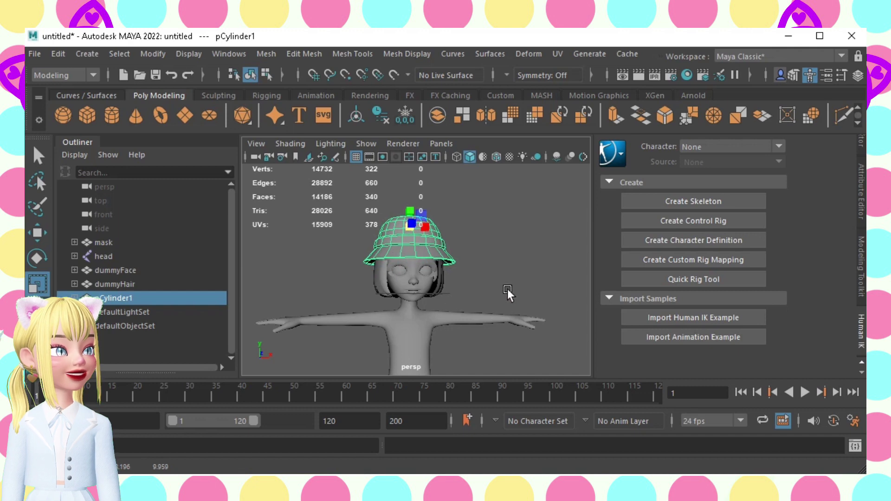
- Examine how the hat fits over the mannequin's head and hair from several angles
scroll(508, 289, up, 4)
mouse_move(453, 288)
alt+mouse_down()
mouse_move(761, 290)
mouse_move(510, 302)
mouse_move(410, 292)
mouse_move(442, 296)
alt+mouse_up()
click(517, 263)
alt+drag(450, 209, 463, 259)
click(442, 230)
alt+right_drag(497, 249, 443, 224)
- Undo the last hat move, scale the hat up slightly on the mannequin's head, and inspect the fit up close
key(e)
key(w)
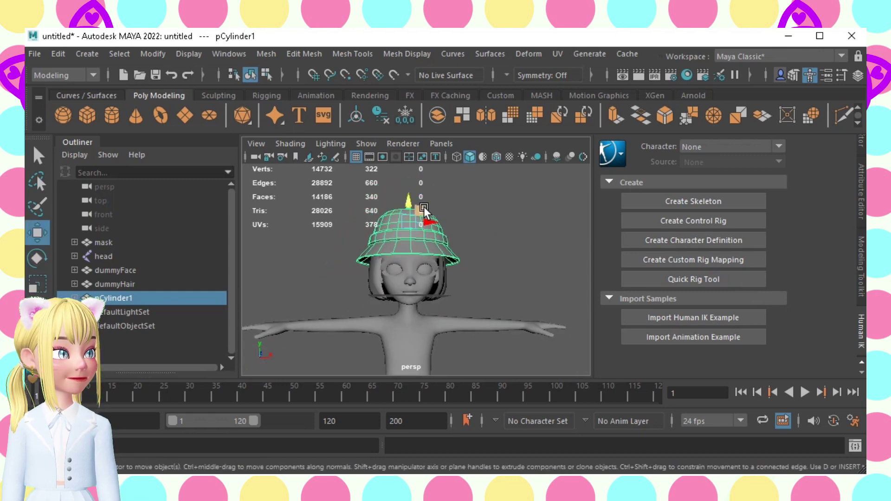
drag(413, 203, 408, 202)
key(ctrl+z)
drag(413, 240, 409, 233)
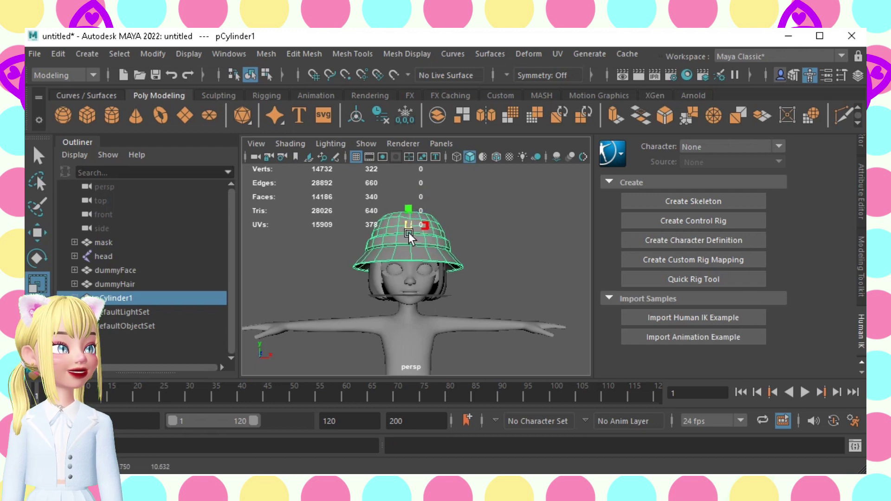
click(499, 245)
alt+drag(499, 251, 402, 285)
scroll(401, 285, up, 3)
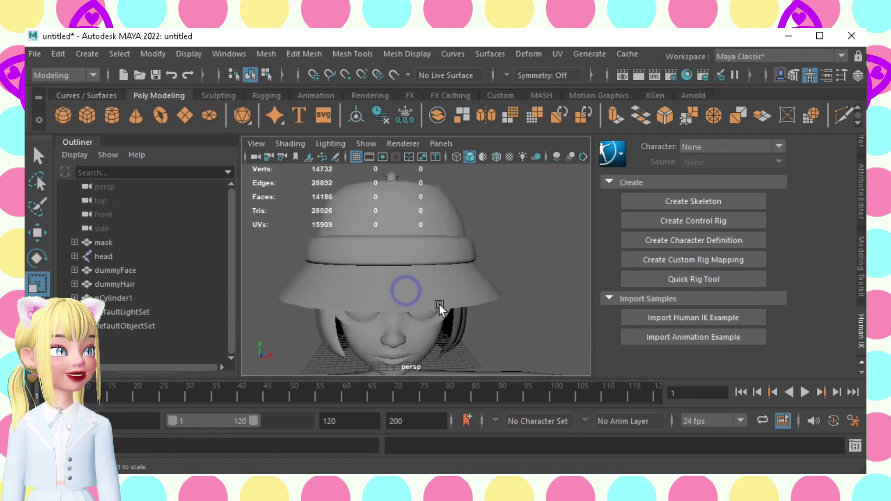
- Create a 3D type object and replace its default text with the letter M
click(295, 116)
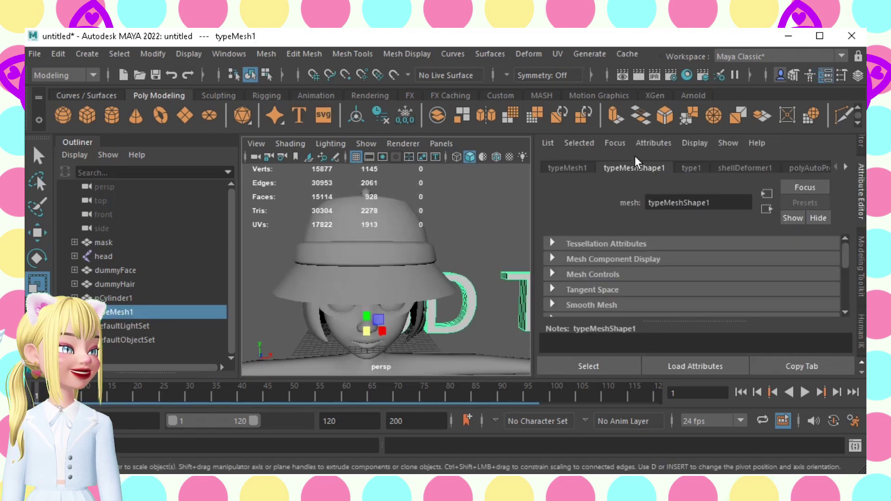
click(562, 169)
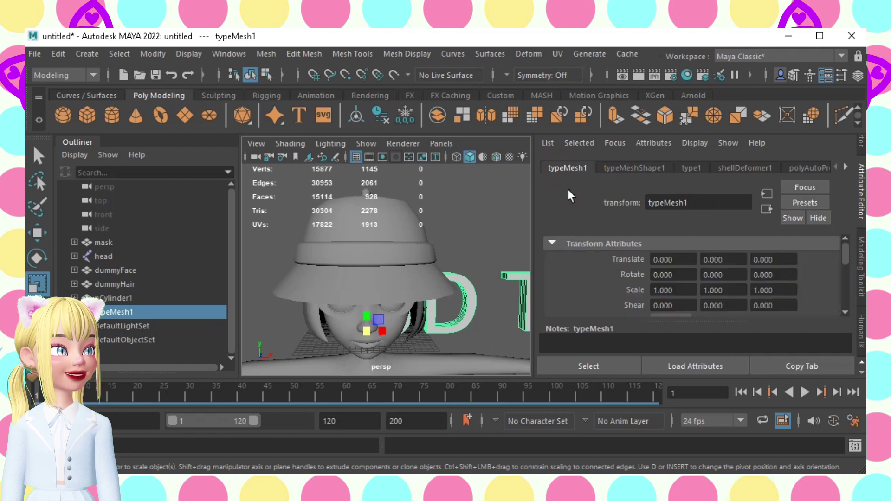
click(692, 168)
triple_click(607, 278)
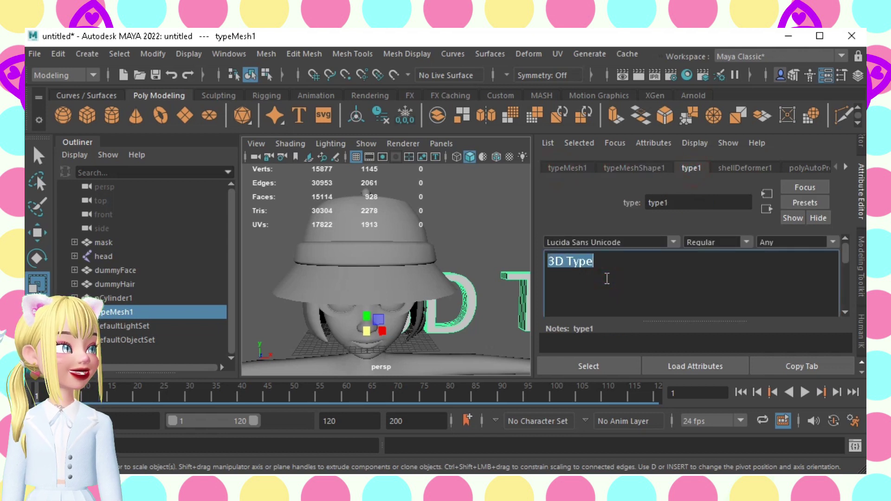
text(M)
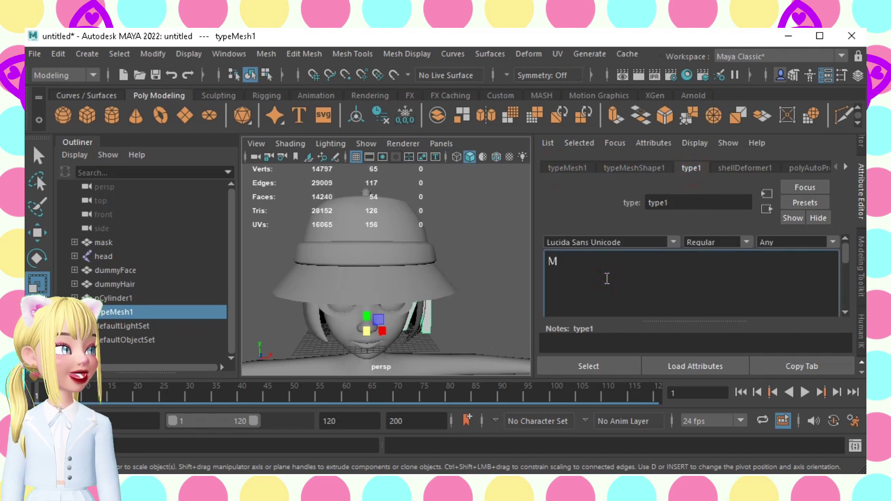
- Set the font of the 3D letter M to Arial Black
click(673, 242)
scroll(743, 293, up, 3)
click(766, 322)
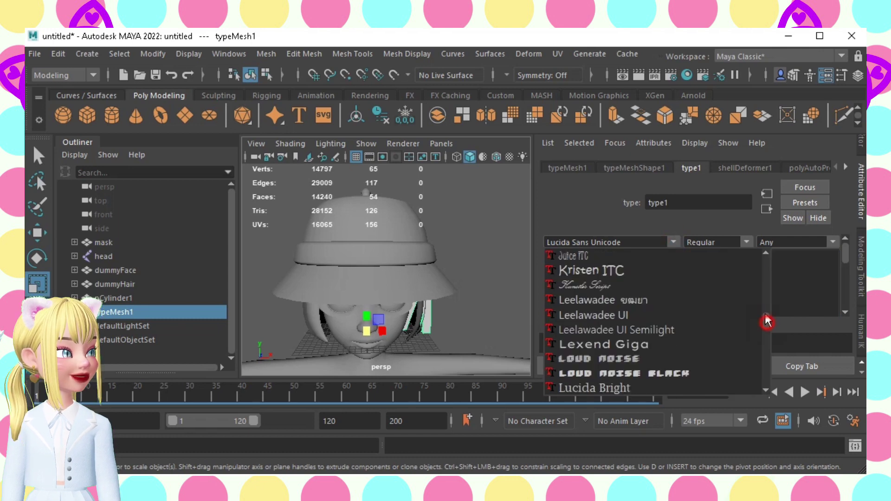
drag(767, 321, 770, 249)
click(649, 313)
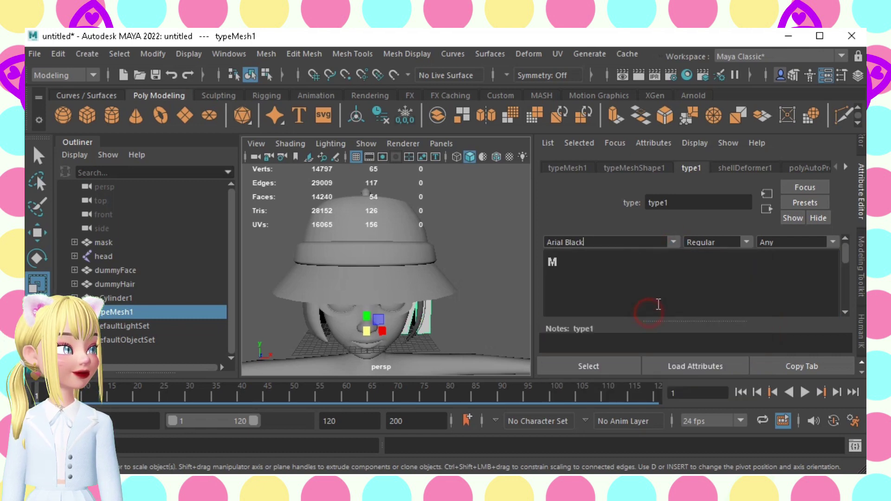
click(485, 303)
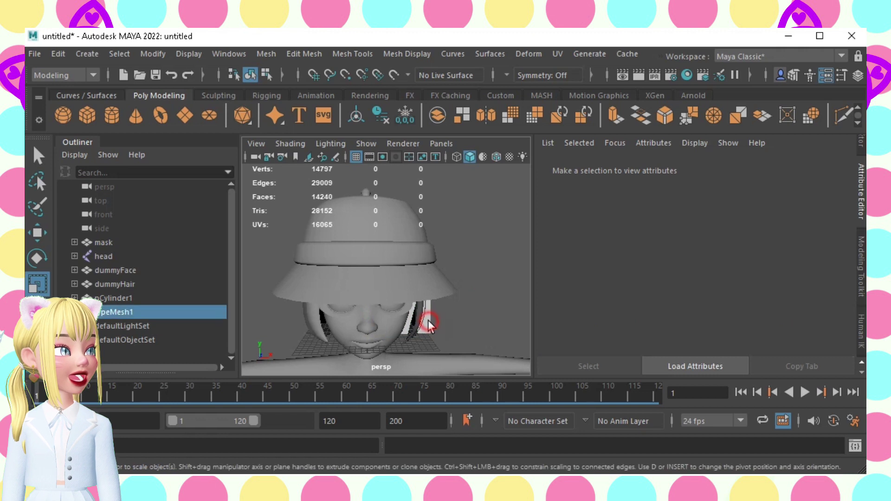
- Select all faces of the letter M, scale them down and move them to the front of the hat
click(428, 320)
key(w)
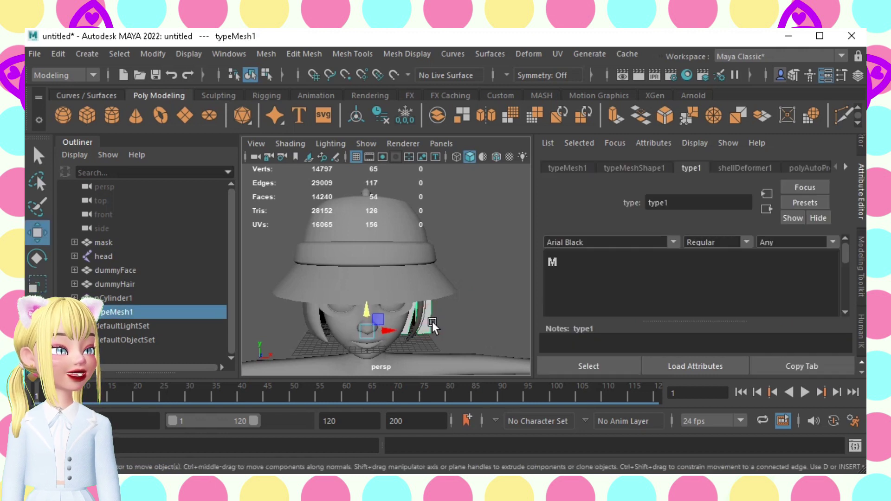
key(ctrl+F11)
alt+drag(435, 331, 351, 270)
alt+drag(387, 313, 361, 318)
key(r)
key(w)
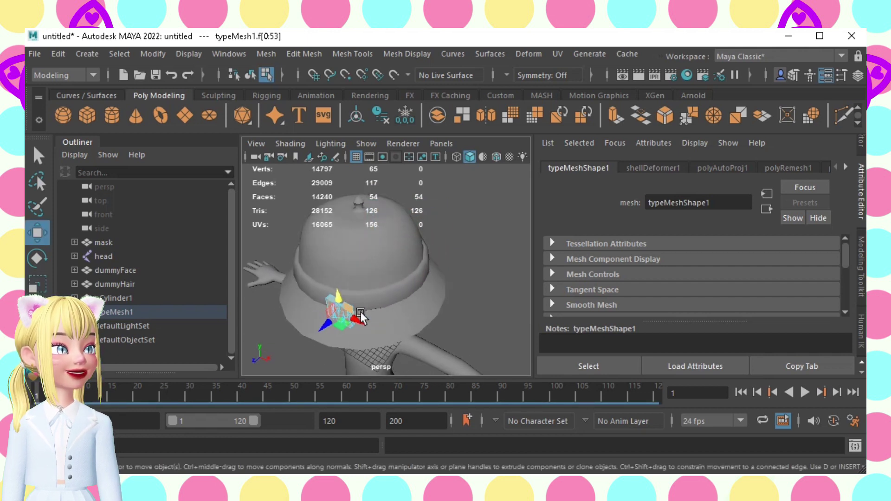
- Rotate the letter M and move it against the curved hat band, off-centre at the front
key(e)
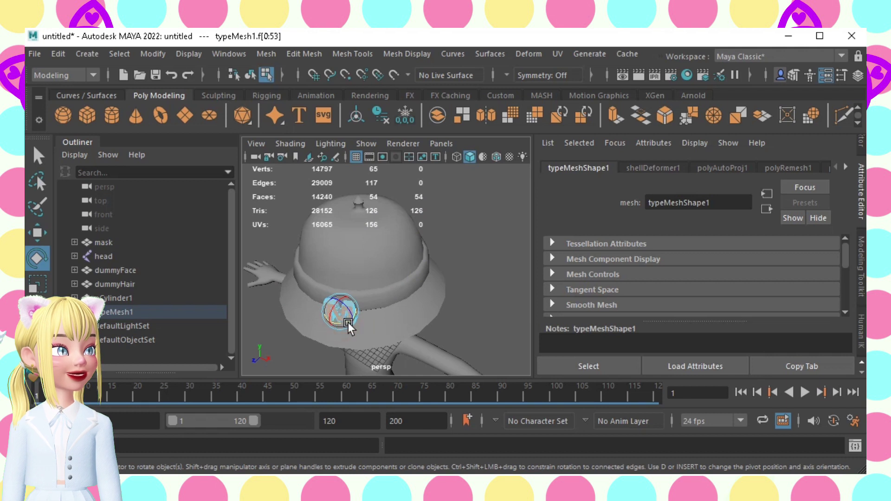
key(w)
drag(329, 322, 344, 321)
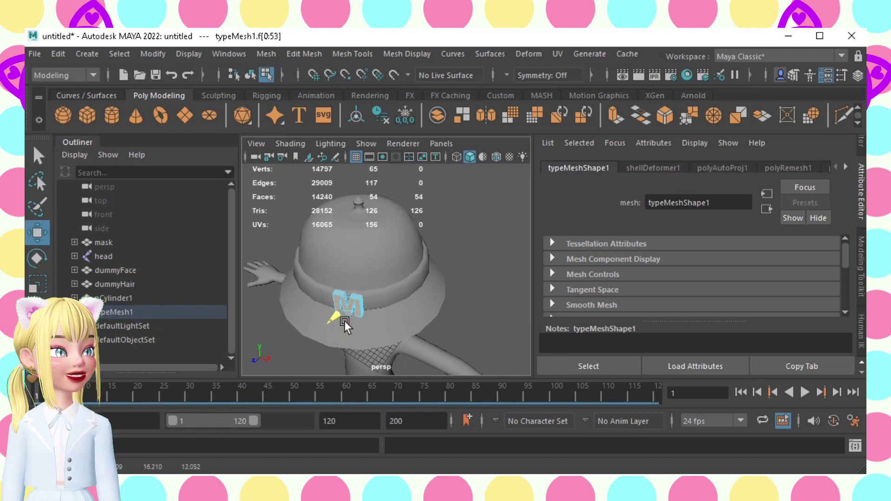
key(e)
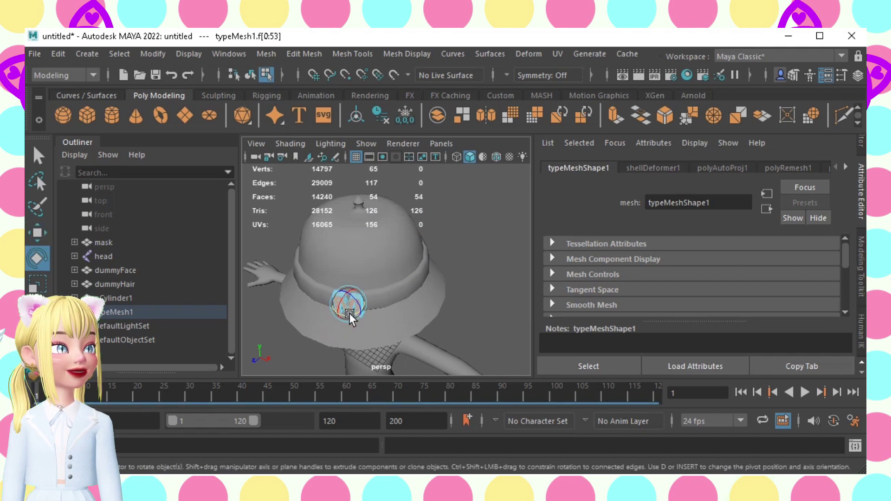
key(w)
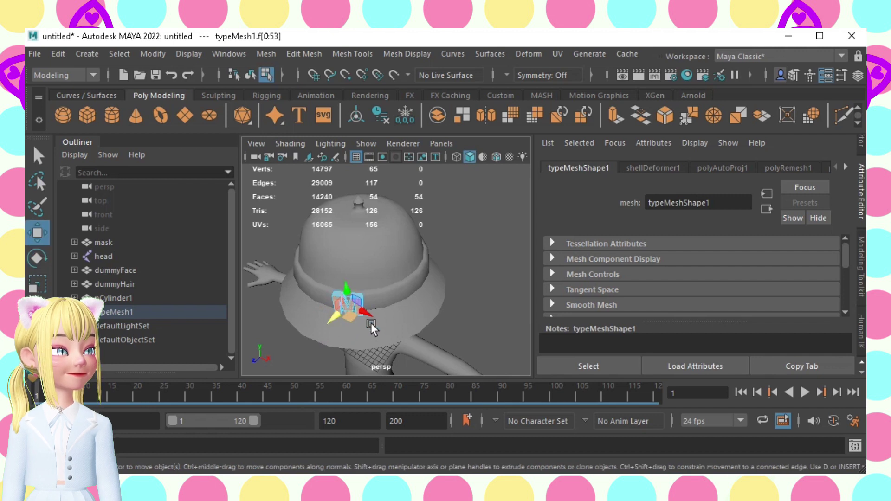
- Fine-tune the letter M's depth and rotation up close so it sits against the hat band
click(465, 342)
alt+drag(373, 299, 402, 298)
alt+right_drag(395, 320, 416, 333)
alt+drag(417, 332, 313, 316)
click(311, 310)
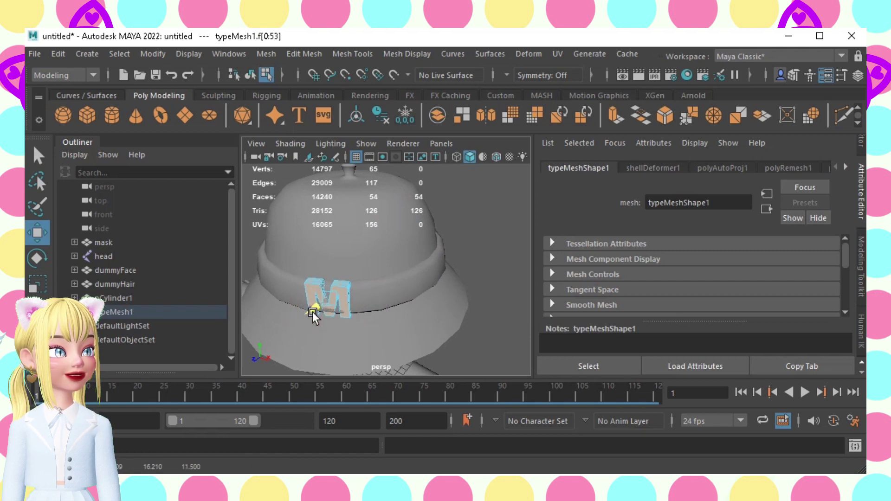
key(e)
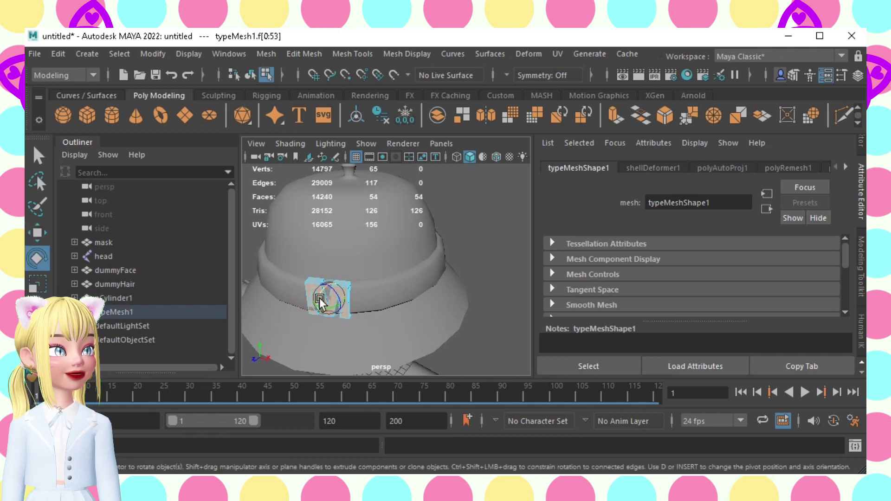
key(w)
drag(314, 306, 310, 306)
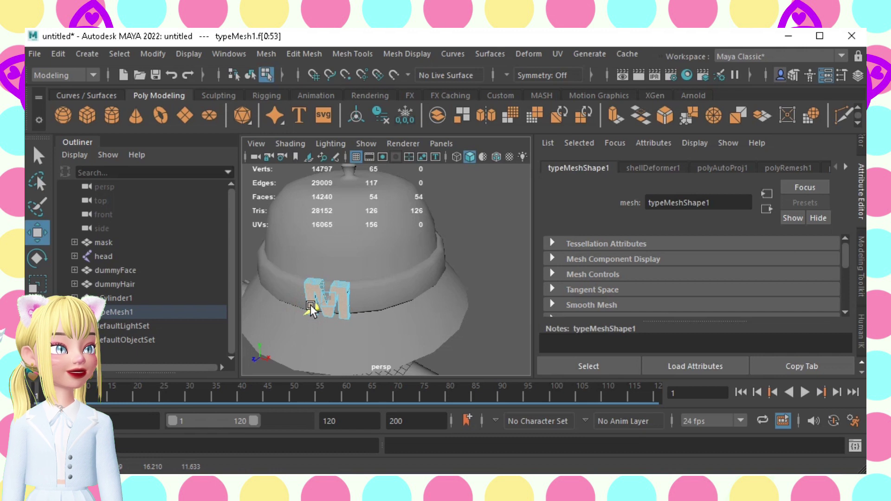
key(e)
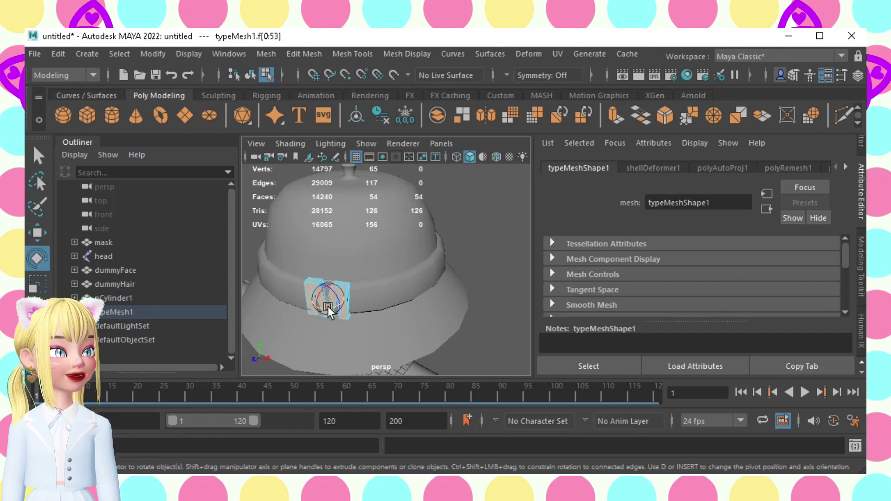
key(w)
- Return to object selection and examine the letter M on the hat from several angles
click(496, 253)
scroll(447, 293, down, 5)
alt+drag(447, 292, 492, 258)
right_click(503, 245)
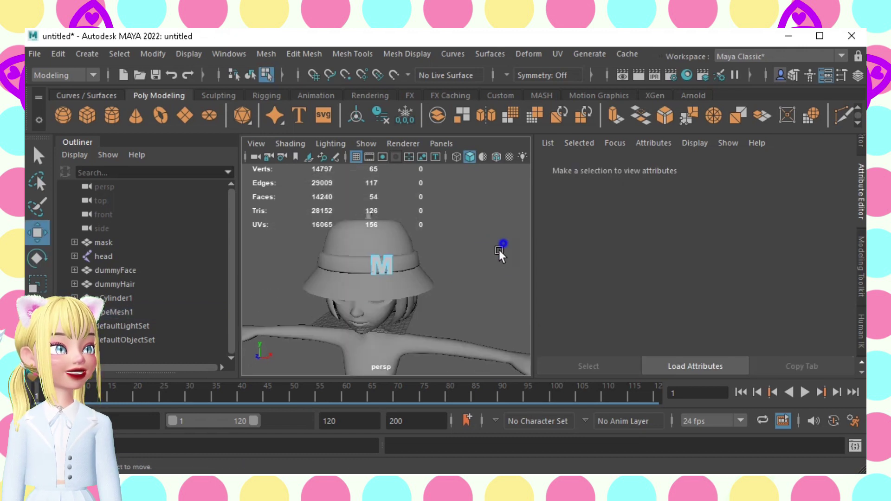
right_drag(497, 245, 559, 87)
click(460, 305)
alt+drag(460, 305, 491, 276)
alt+right_drag(492, 275, 453, 297)
alt+drag(453, 296, 351, 272)
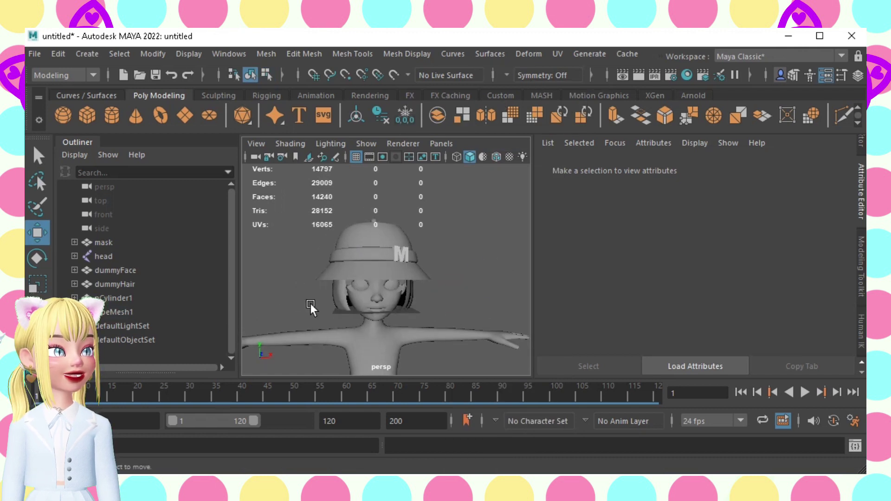
- Create a polygon cylinder and scale it up uniformly until it encloses the mannequin's head and torso
click(116, 116)
scroll(363, 343, down, 3)
key(r)
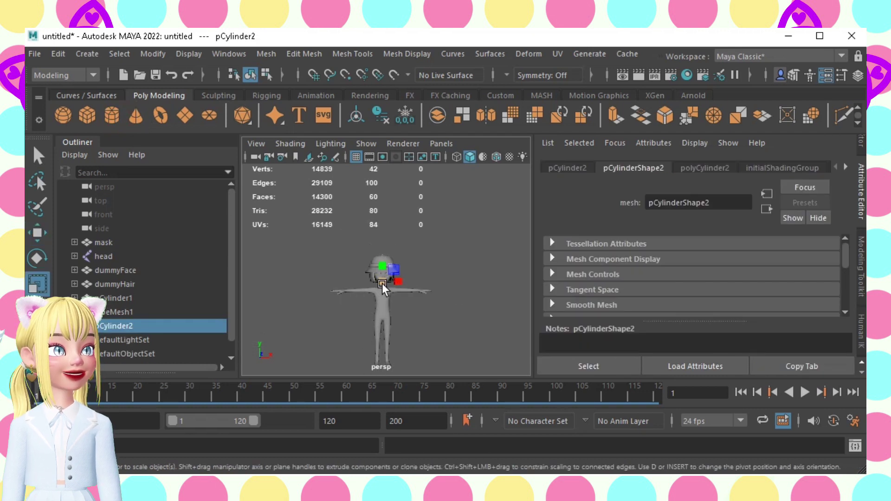
drag(383, 281, 456, 288)
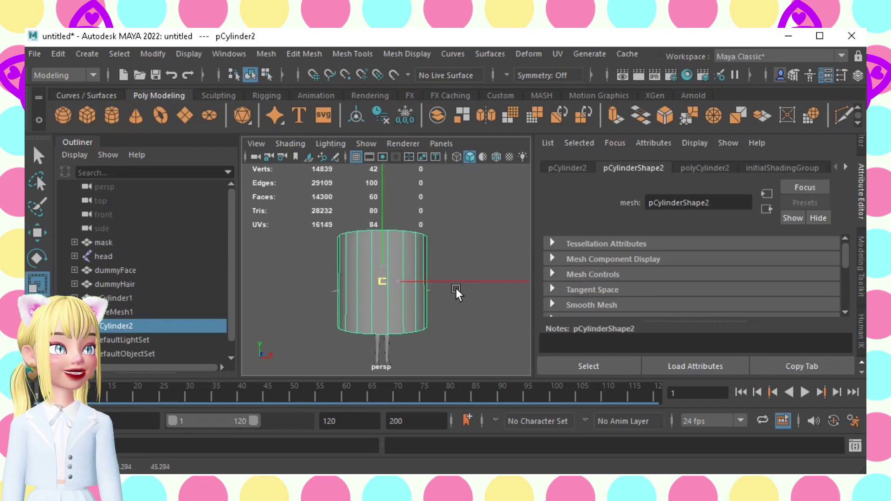
- Insert two closely spaced edge loops around the cylinder at hat height with the Multi-Cut tool
click(843, 115)
ctrl+click(388, 262)
ctrl+click(389, 267)
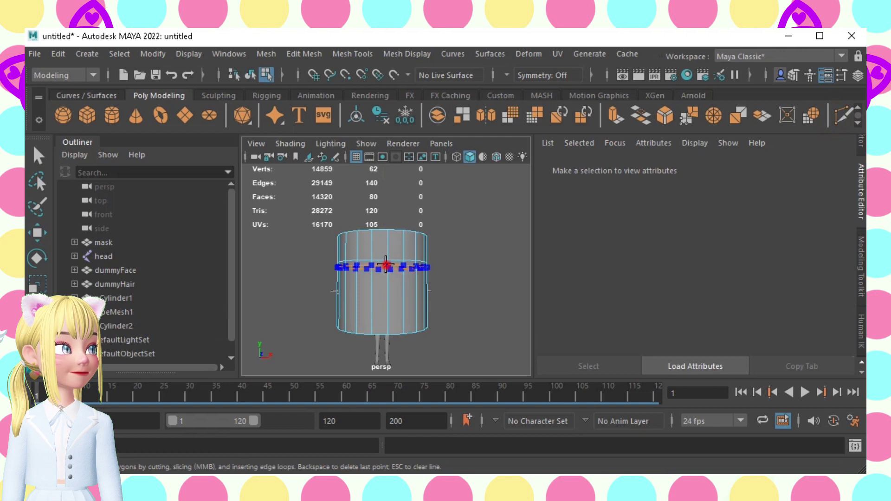
- Delete the cylinder's other side faces and both end caps, keeping only the narrow ring between the two edge loops
key(F11)
key(q)
double_click(392, 277)
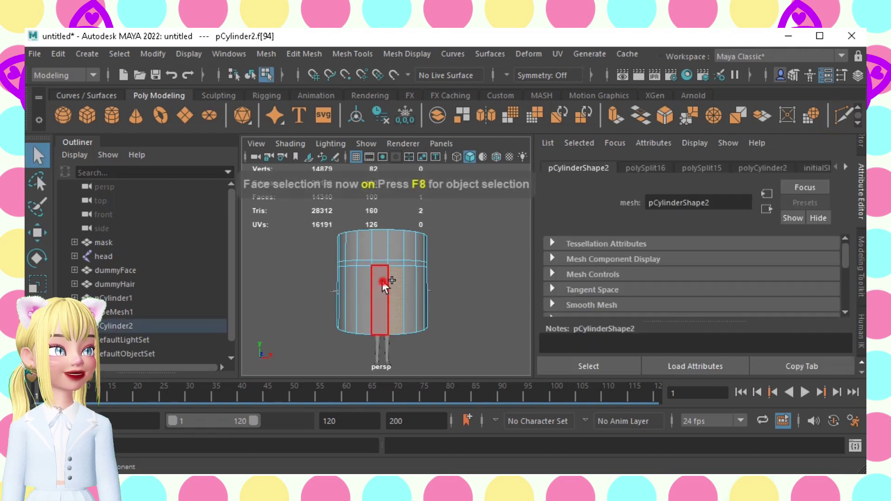
shift+double_click(384, 241)
key(Delete)
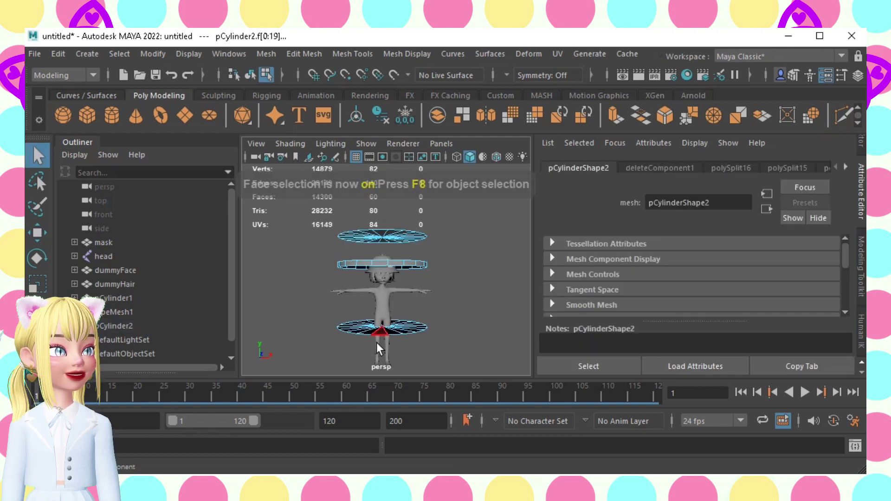
double_click(386, 233)
key(Delete)
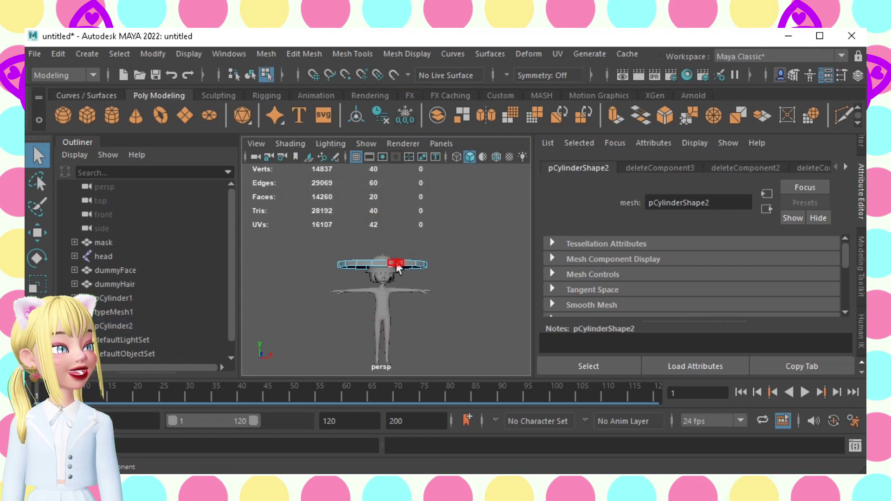
- Extrude all faces of the ring with a Thickness of 0.3
double_click(397, 262)
key(ctrl+e)
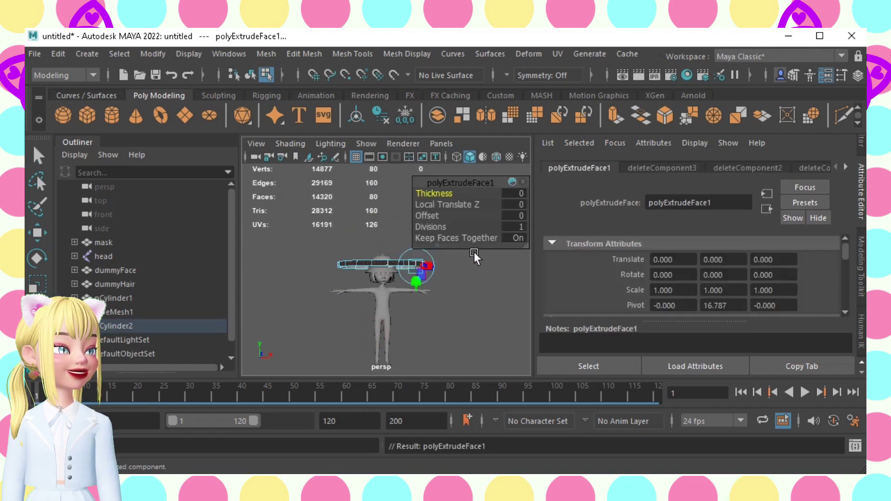
click(516, 193)
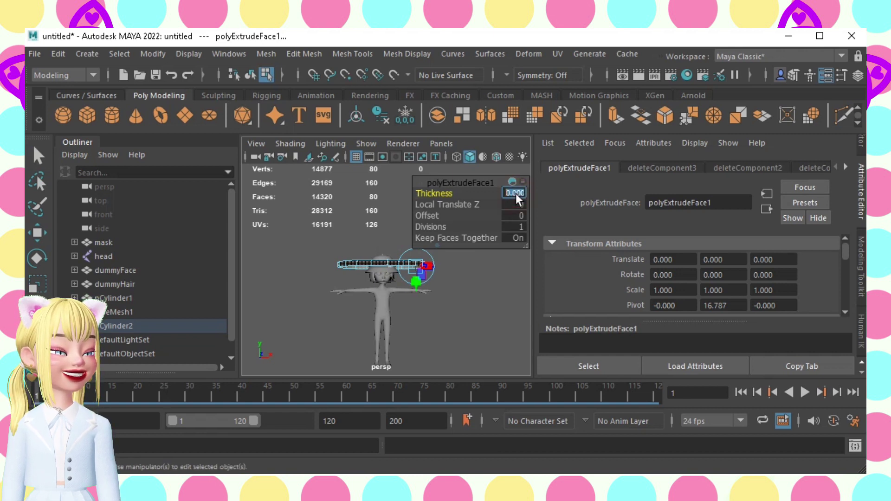
text(0.3)
key(Return)
click(459, 314)
- Select the ring's inner faces and scale them inward to widen the ring's flat surfaces
scroll(404, 280, up, 4)
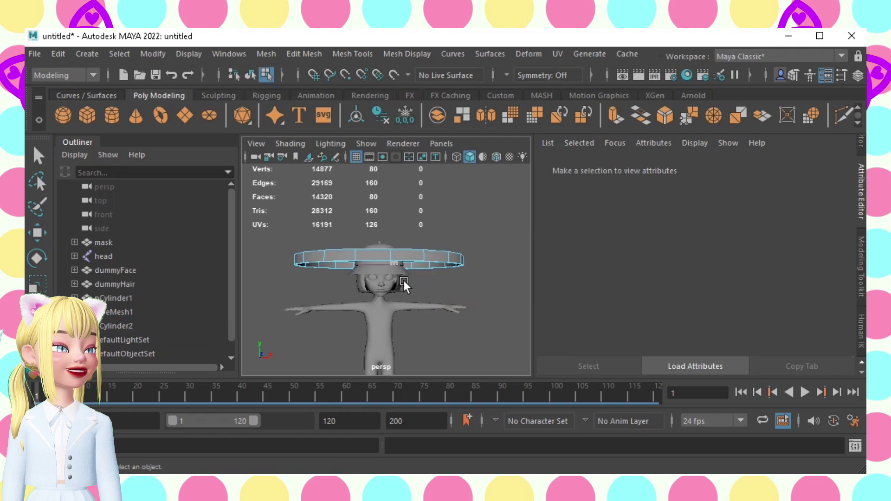
scroll(404, 280, up, 5)
alt+drag(404, 281, 401, 303)
alt+middle_drag(401, 303, 399, 308)
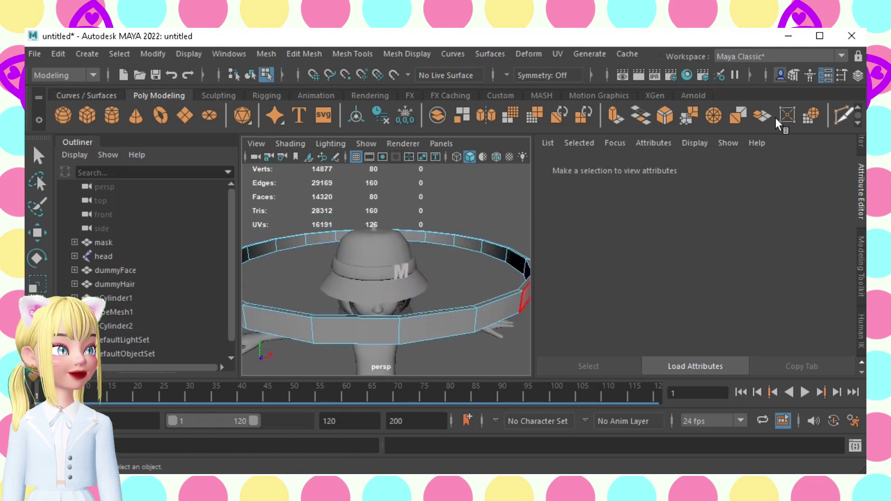
double_click(509, 258)
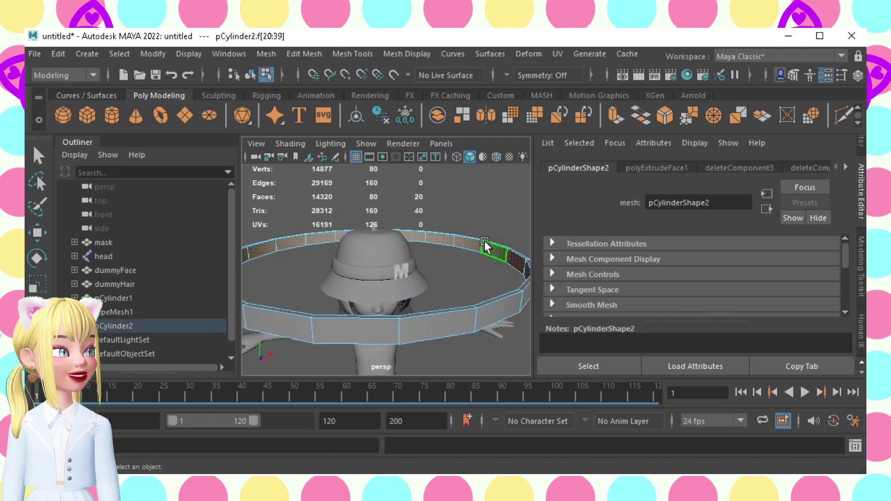
key(r)
drag(372, 260, 356, 265)
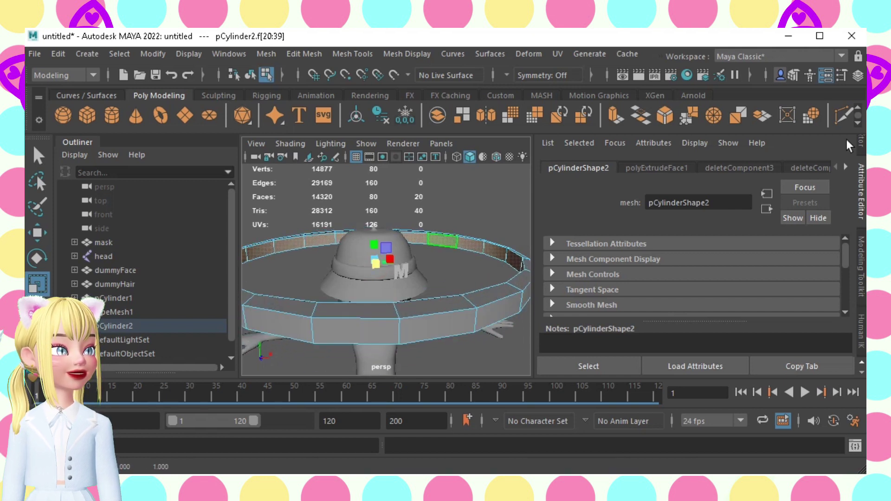
- Insert an edge loop along the middle of the ring's top surface and another along its underside
ctrl+click(394, 311)
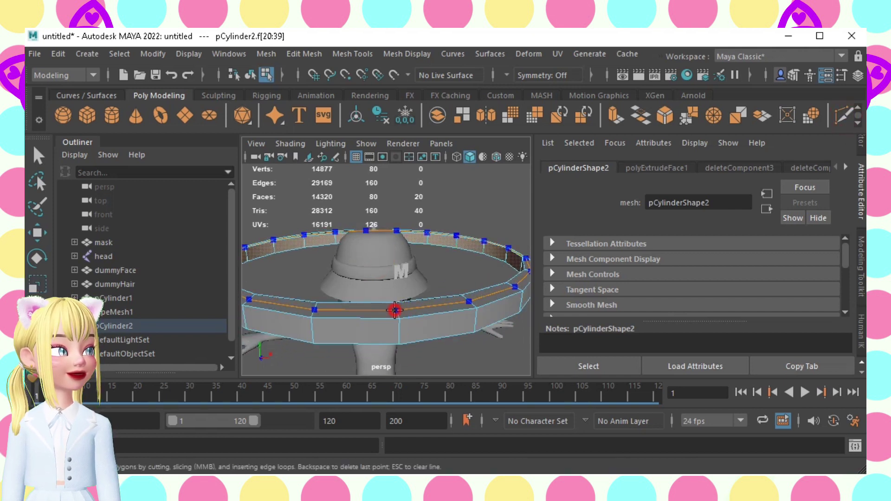
alt+drag(430, 307, 440, 273)
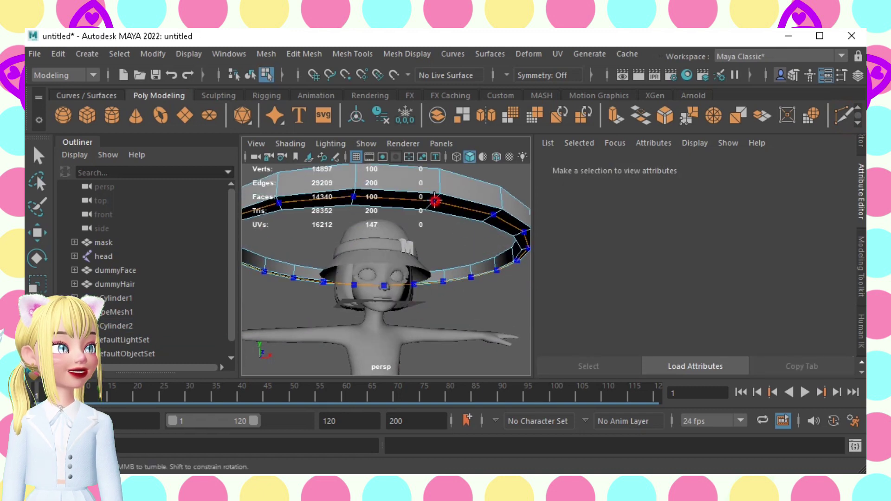
ctrl+click(433, 202)
key(q)
- Select the middle vertex loop on the ring's underside and move it slightly downward to round the profile
key(F9)
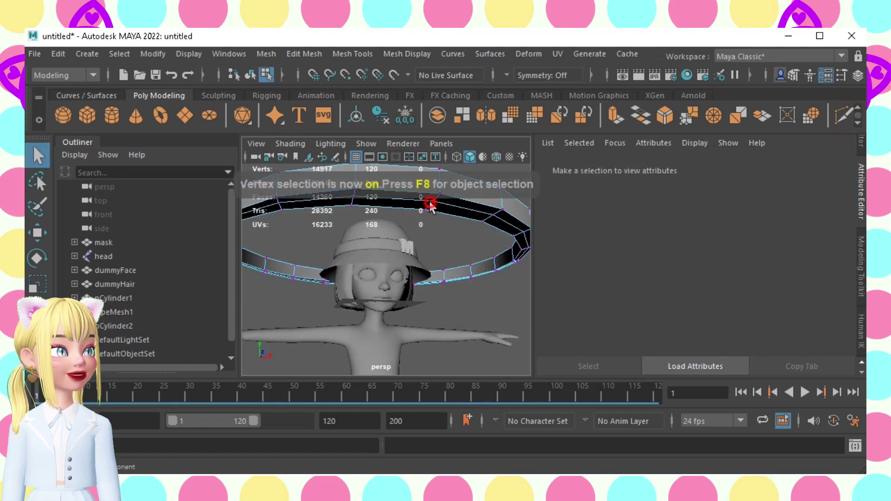
click(432, 202)
shift+click(352, 204)
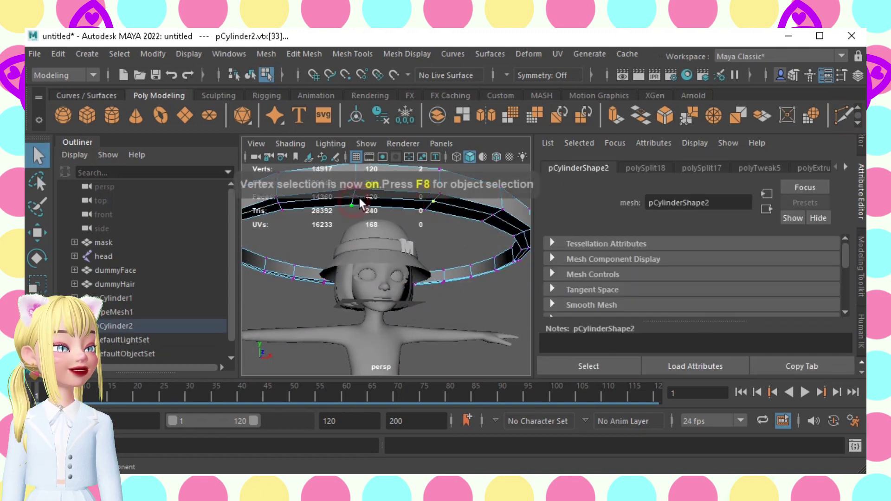
shift+double_click(432, 201)
key(w)
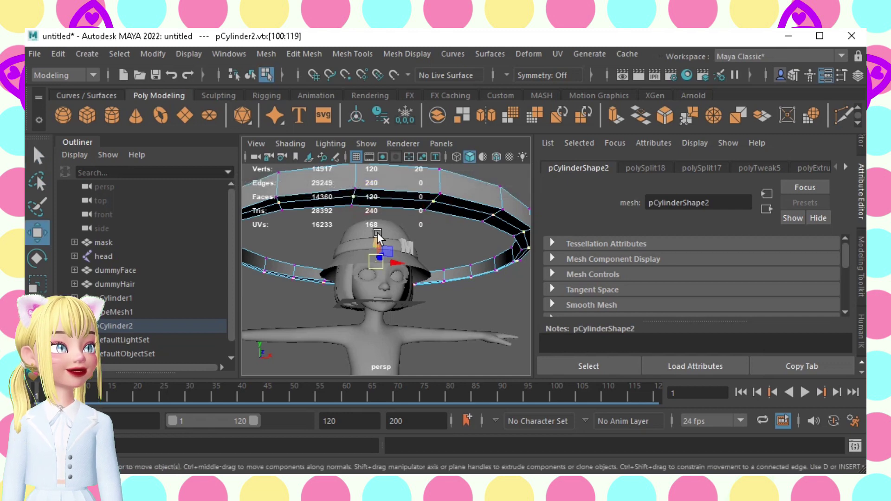
drag(377, 234, 358, 311)
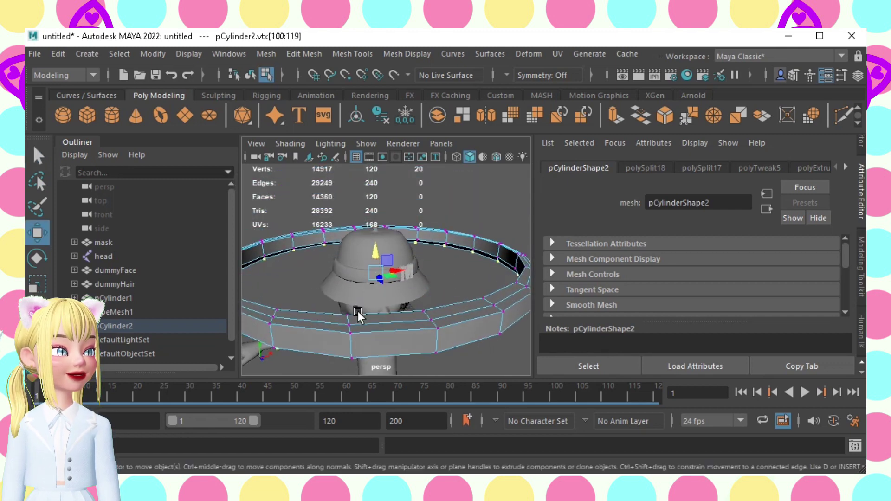
- Select the middle vertex loop on the ring's top surface and raise it slightly
click(350, 325)
shift+double_click(427, 316)
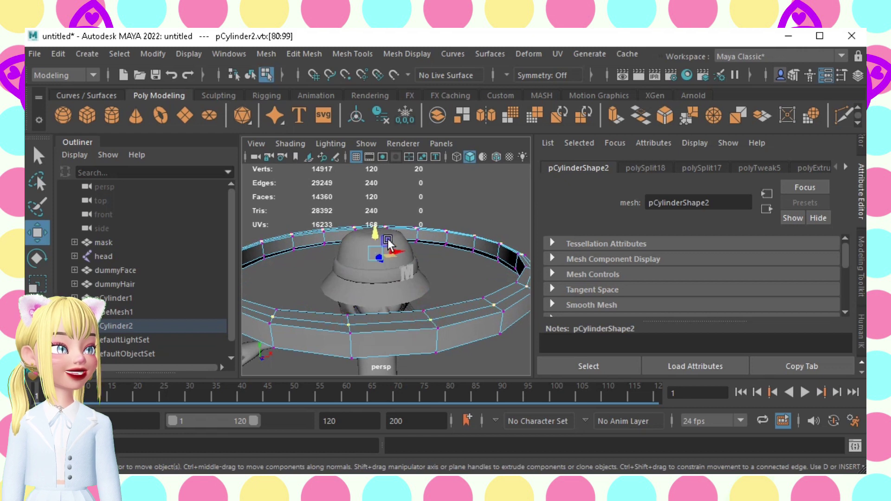
drag(372, 230, 374, 223)
alt+drag(407, 268, 409, 248)
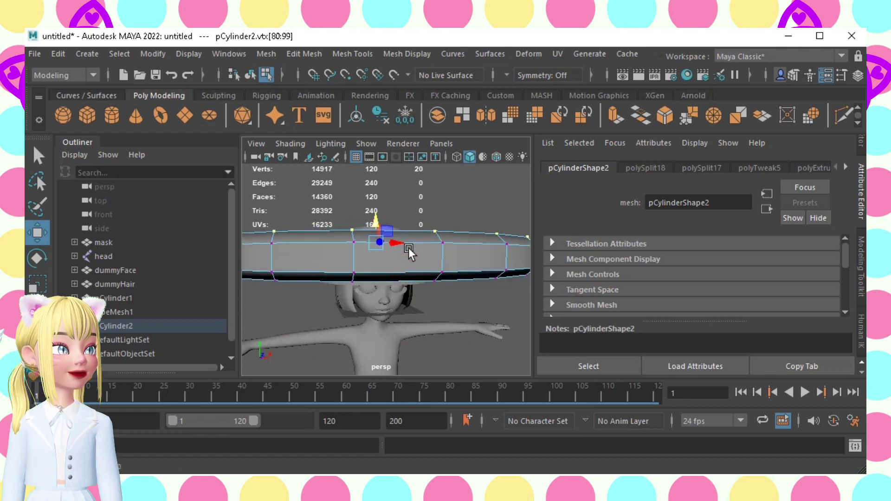
- Select all the ring's faces, scale the ring down to a small hoop, and move it to the front of the face
key(F11)
double_click(423, 264)
key(r)
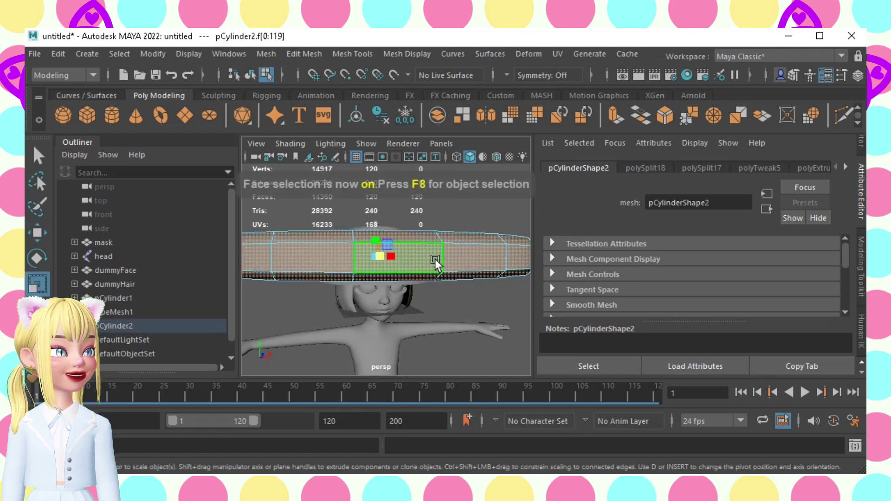
drag(377, 264, 213, 269)
key(w)
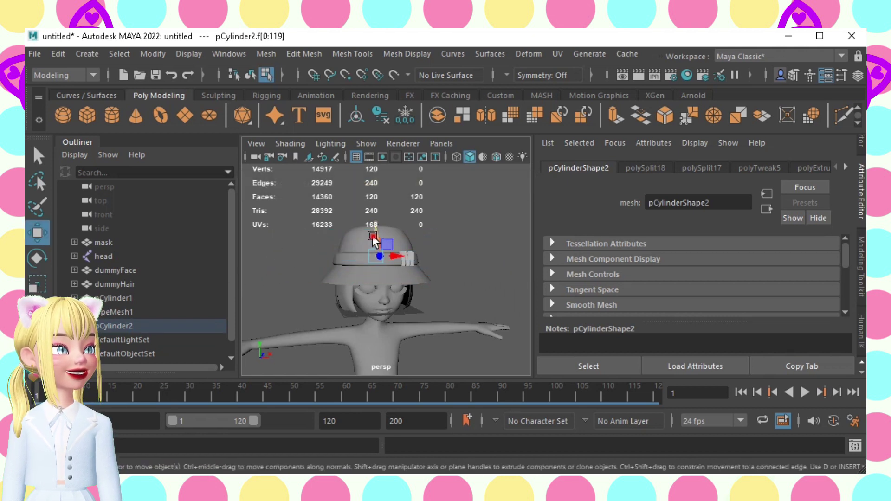
drag(377, 255, 375, 279)
alt+drag(382, 329, 313, 300)
alt+drag(371, 334, 438, 340)
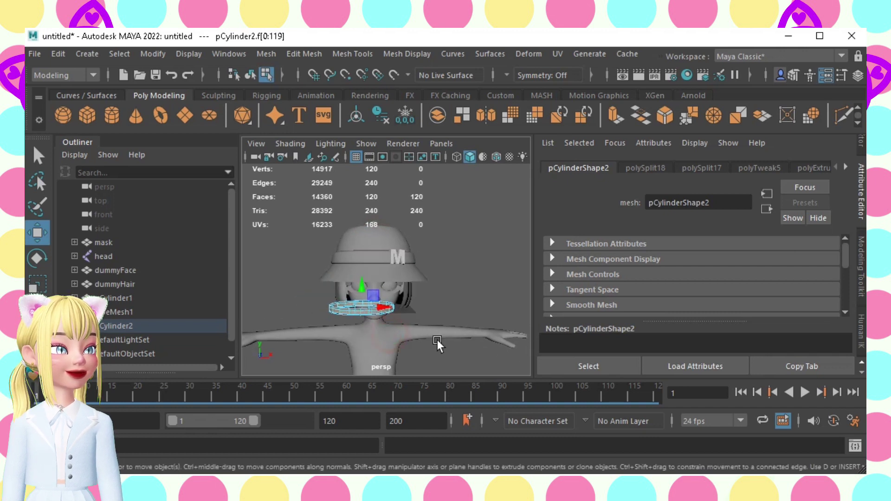
- Turn the hoop upright, scale it down further, and place it beside the mannequin's face near the M-less side of the brim
key(r)
drag(363, 309, 352, 340)
key(e)
key(w)
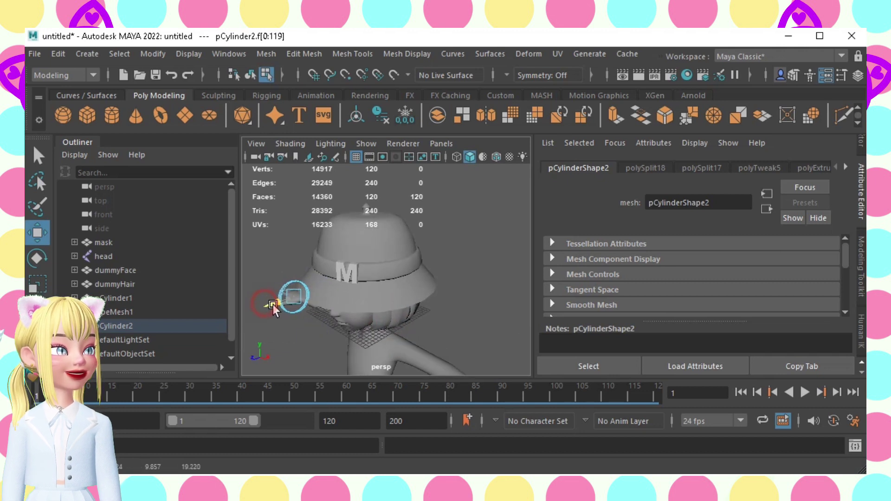
alt+drag(299, 316, 389, 278)
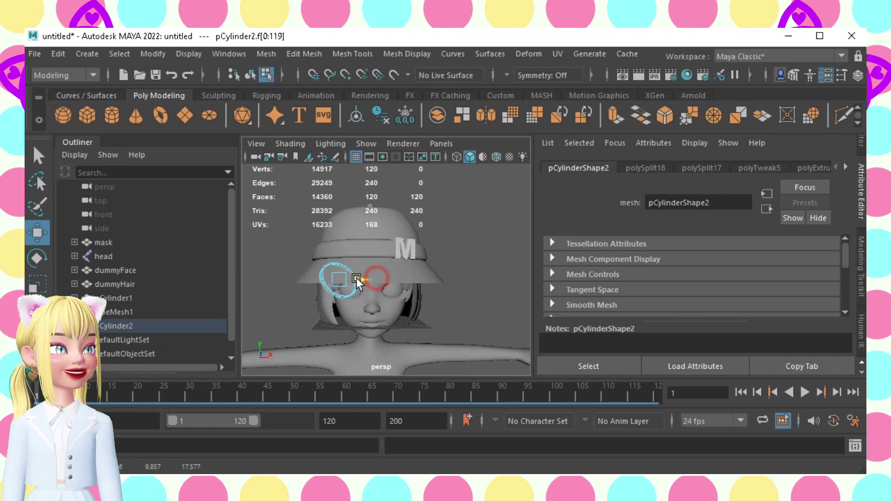
key(e)
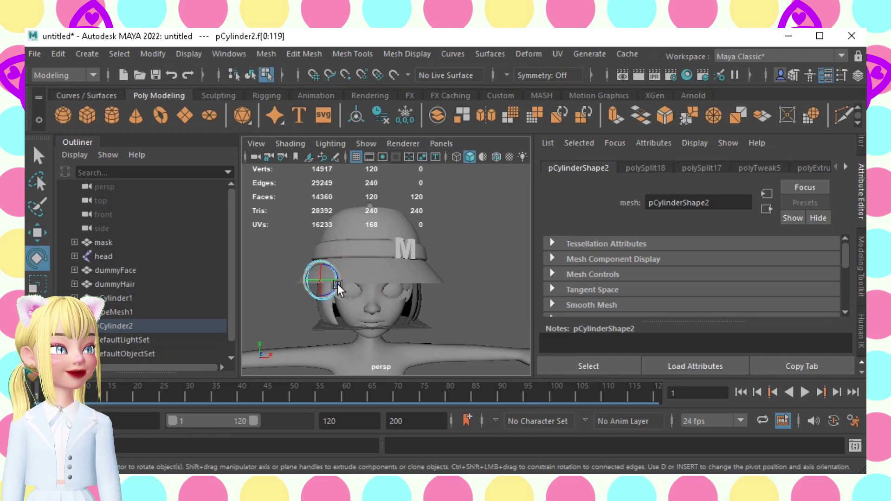
key(r)
drag(322, 280, 269, 323)
key(w)
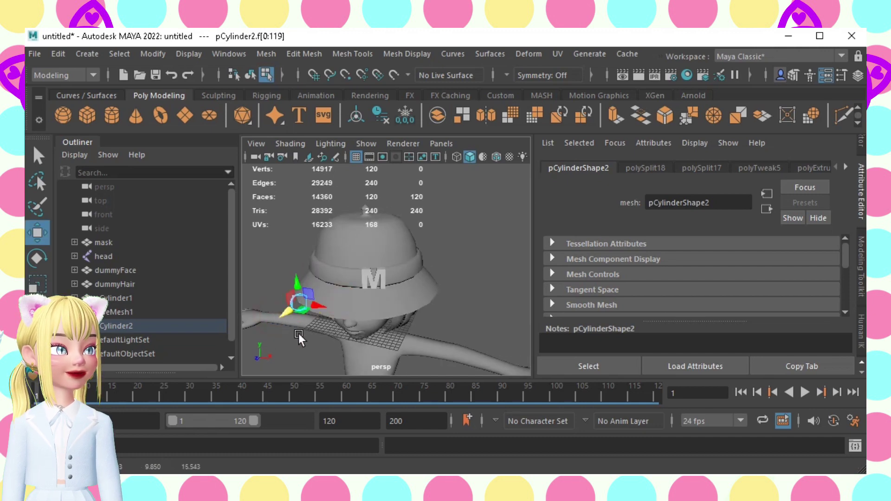
- Adjust the hoop's position so it hangs from the brim's edge beside the face
alt+right_drag(299, 334, 457, 267)
alt+middle_drag(457, 268, 525, 255)
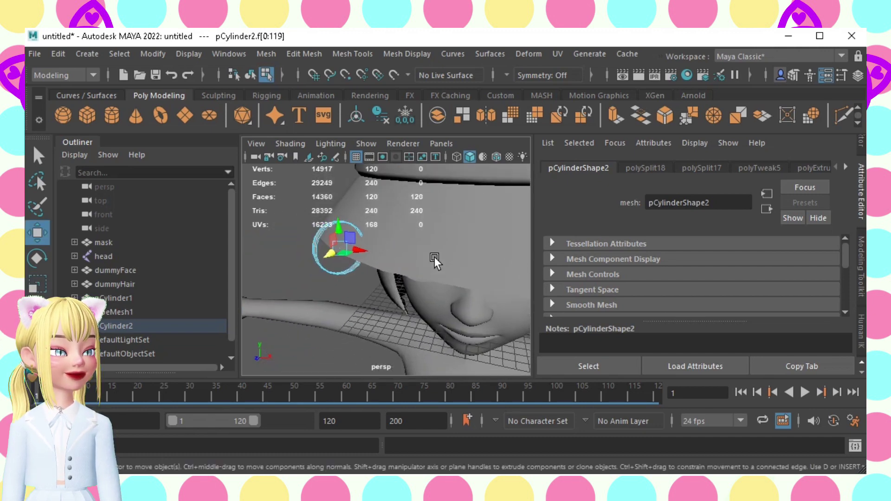
key(e)
key(w)
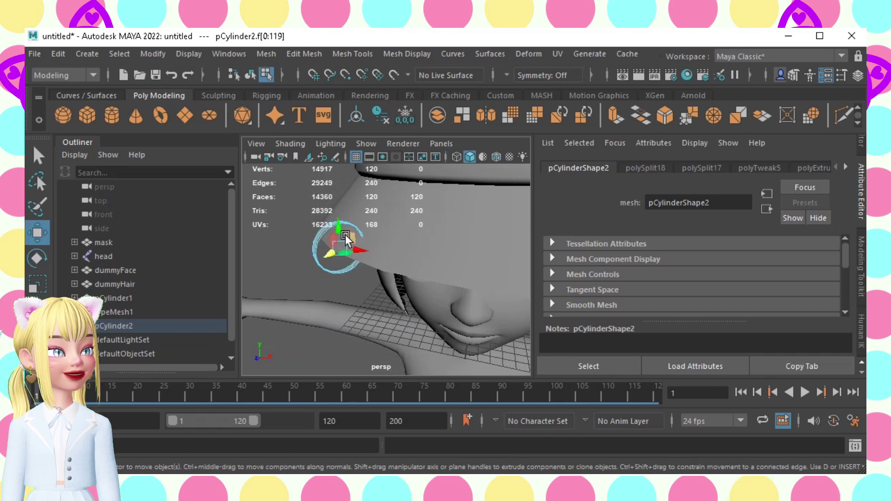
drag(346, 242, 324, 270)
scroll(380, 268, down, 5)
alt+drag(380, 268, 469, 285)
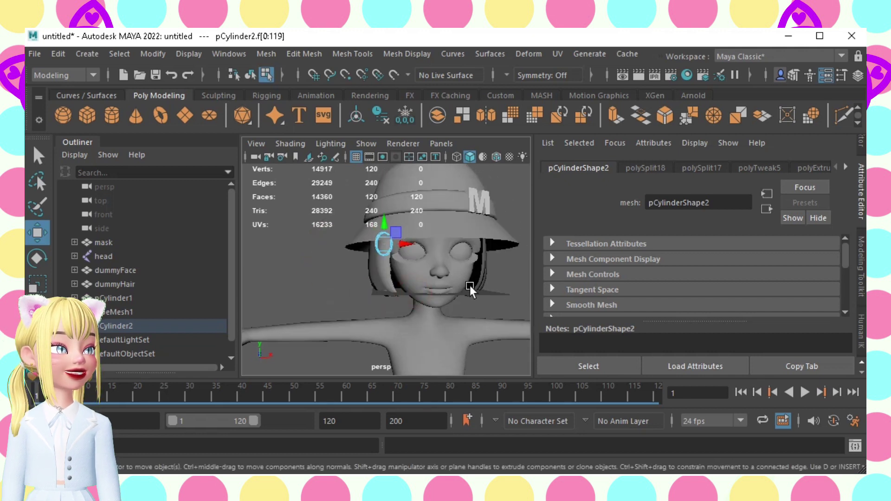
- Duplicate the hoop, then lower and rotate the copy so it hangs directly below the first as a chain link
key(ctrl+d)
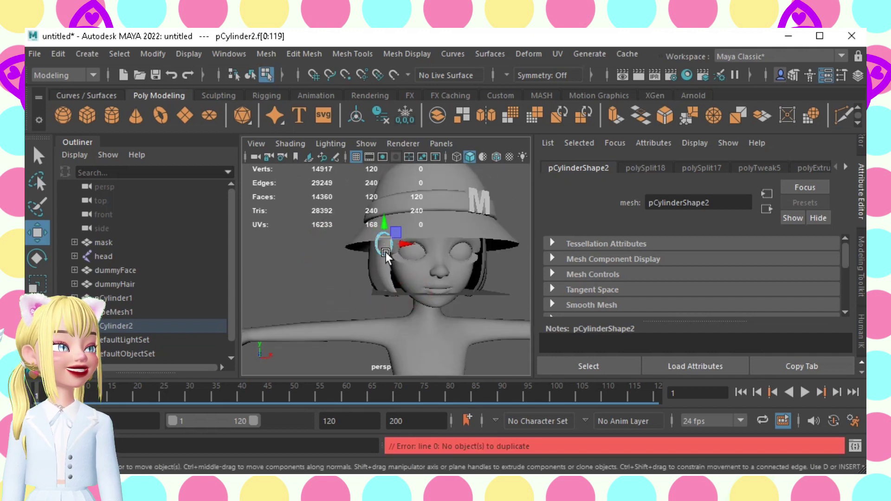
key(F8)
key(ctrl+d)
key(F8)
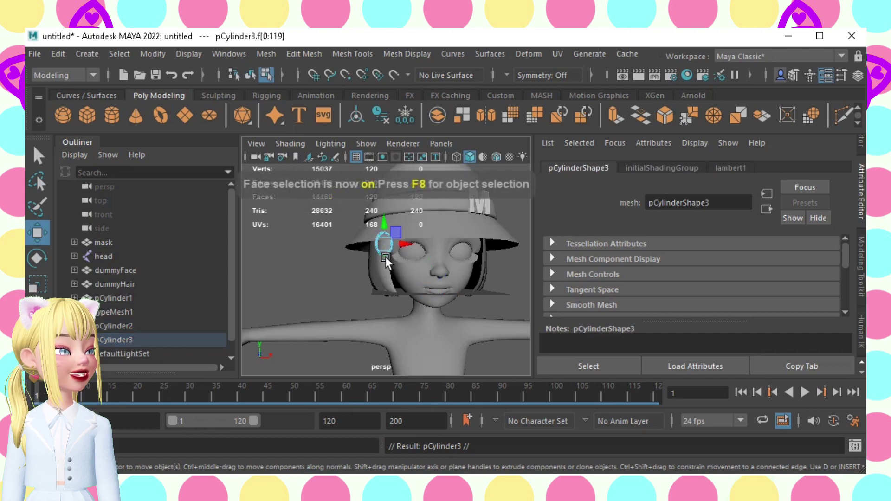
drag(387, 218, 388, 230)
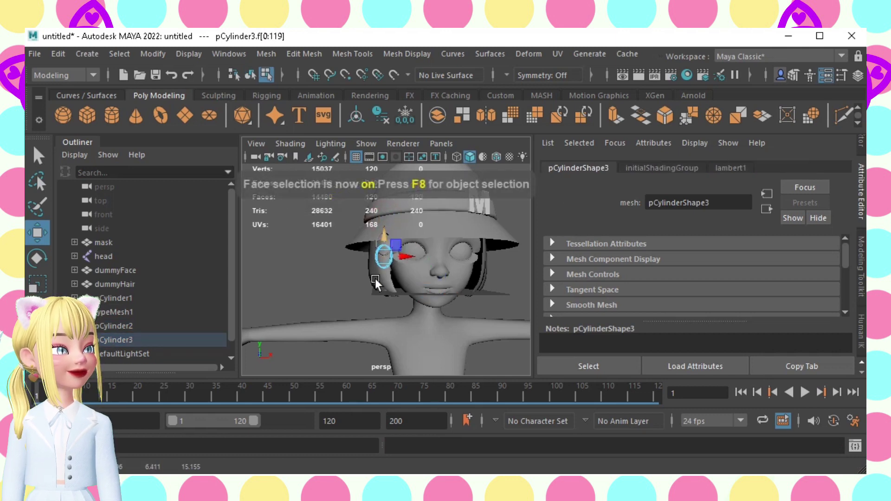
alt+right_drag(375, 278, 439, 299)
alt+drag(438, 299, 437, 313)
alt+right_drag(438, 313, 447, 325)
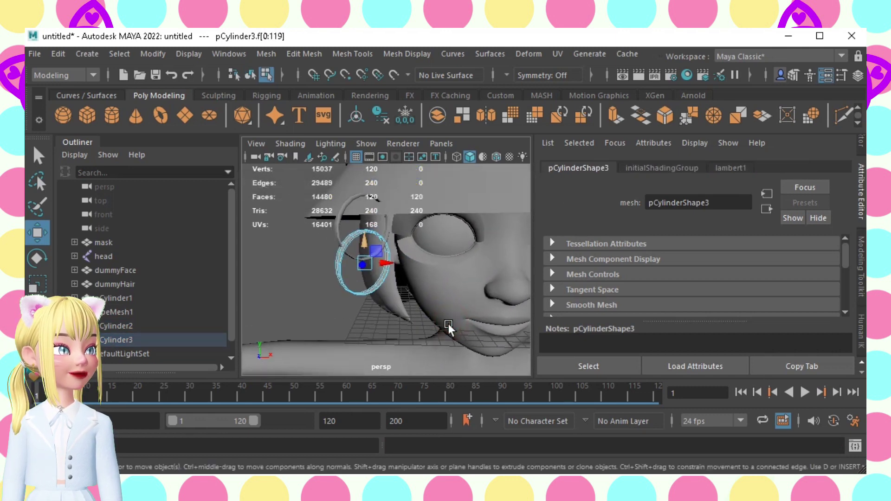
key(e)
drag(373, 263, 392, 291)
key(w)
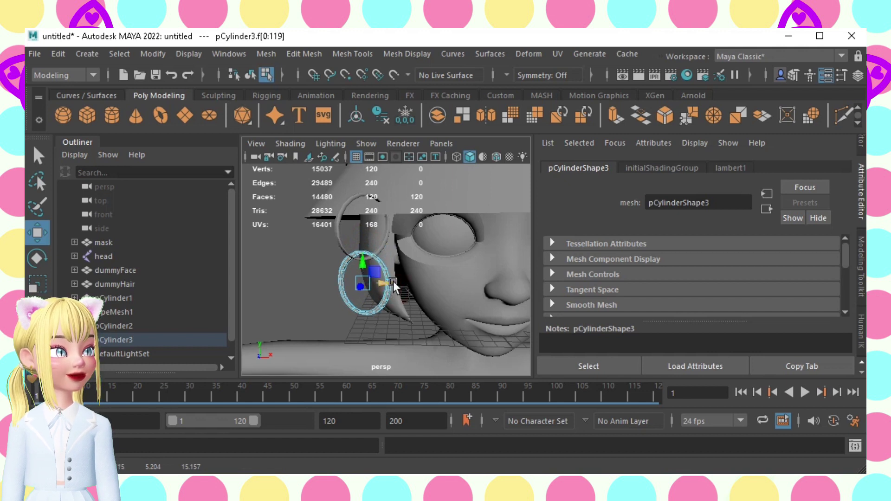
- Duplicate the second hoop, move and rotate the copy below it as a third link, and return to object selection
key(ctrl+d)
drag(365, 265, 364, 318)
key(e)
key(w)
click(305, 286)
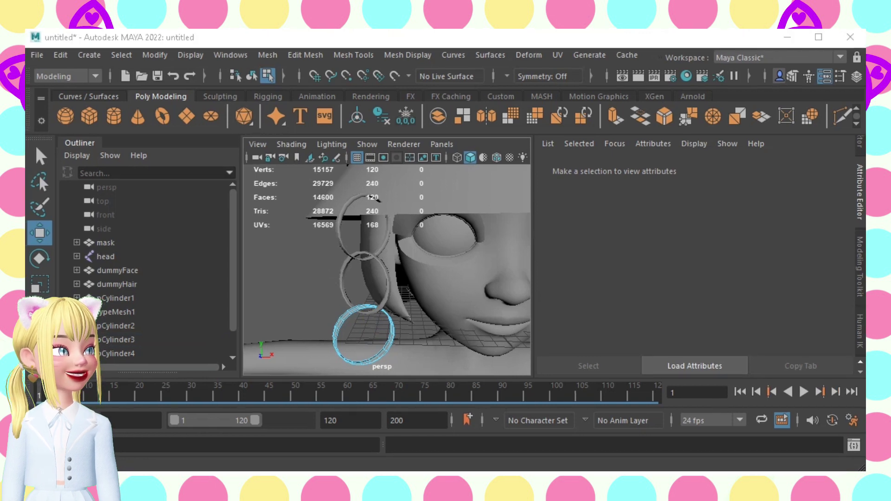
click(288, 294)
scroll(331, 292, down, 10)
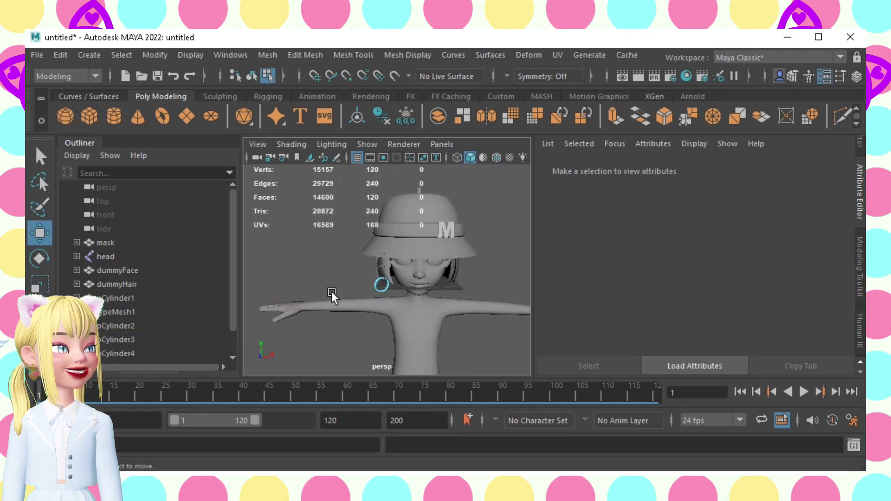
right_drag(486, 339, 477, 221)
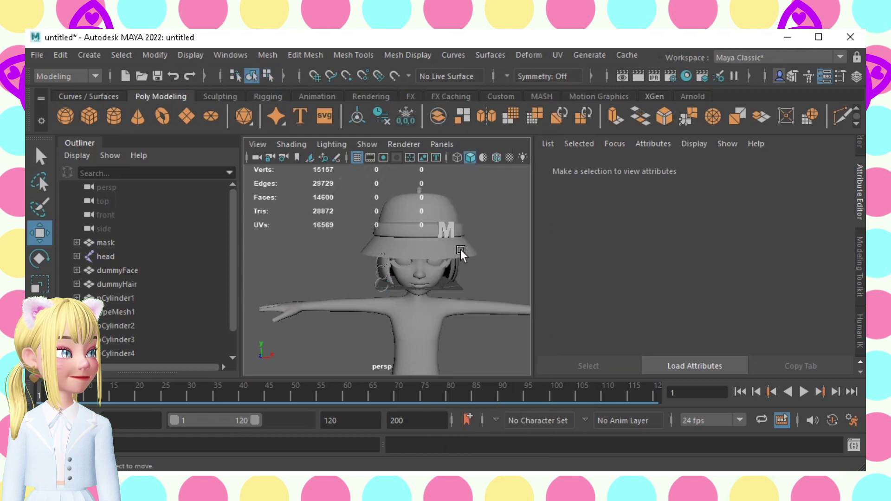
- Examine the three linked hoops and the hat from several angles and distances
alt+drag(441, 271, 413, 244)
alt+right_drag(412, 245, 486, 283)
alt+drag(485, 282, 509, 305)
alt+right_drag(510, 306, 432, 292)
alt+drag(450, 284, 376, 298)
alt+right_drag(385, 303, 436, 300)
alt+drag(416, 294, 509, 306)
alt+drag(604, 265, 411, 293)
alt+right_drag(411, 293, 383, 321)
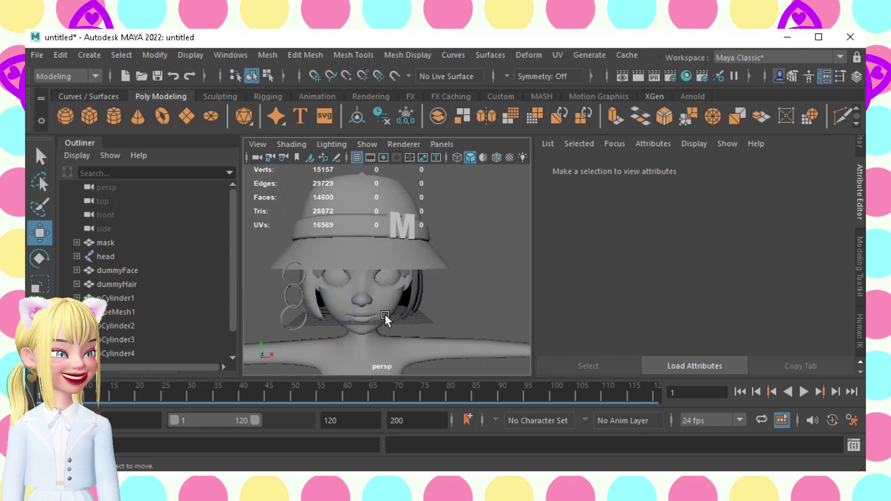
mouse_move(385, 315)
alt+mouse_down()
mouse_move(388, 305)
mouse_move(413, 335)
mouse_move(458, 296)
mouse_move(410, 298)
mouse_move(380, 278)
mouse_move(364, 327)
mouse_move(386, 305)
alt+mouse_up()
alt+drag(314, 268, 469, 258)
- Select all three hoops and scale them down uniformly together
click(422, 240)
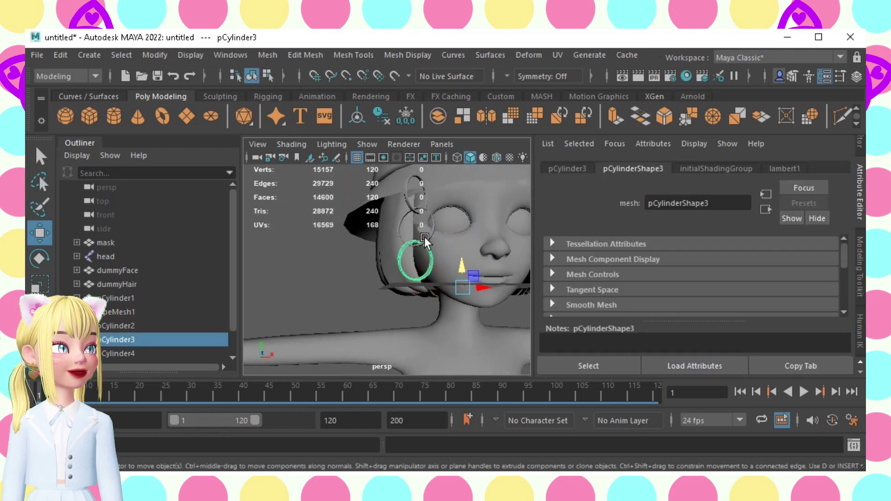
shift+click(422, 213)
shift+click(412, 208)
key(r)
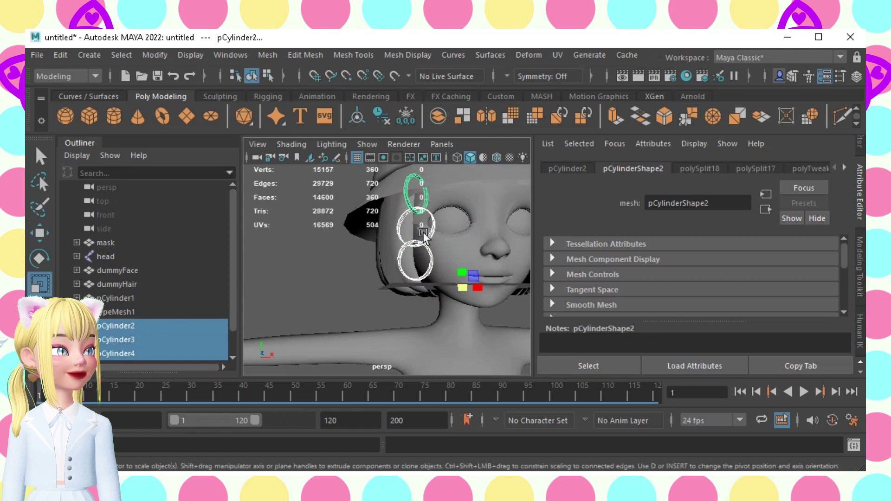
drag(448, 293, 409, 300)
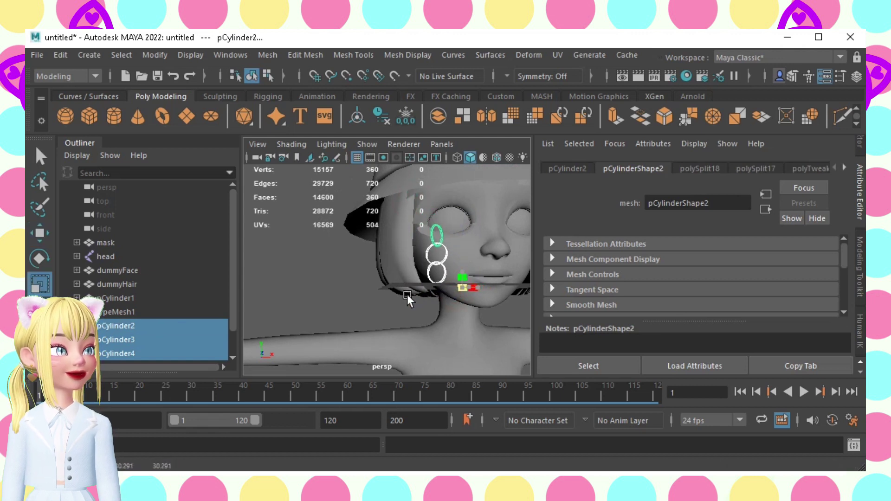
- Move the three smaller hoops together so they hang just under the brim beside the mannequin's face
key(w)
drag(458, 266, 481, 250)
drag(469, 214, 470, 277)
drag(512, 255, 481, 248)
click(336, 259)
- Assign a new Lambert material to the hat (pCylinder1) and name it main
scroll(458, 273, down, 5)
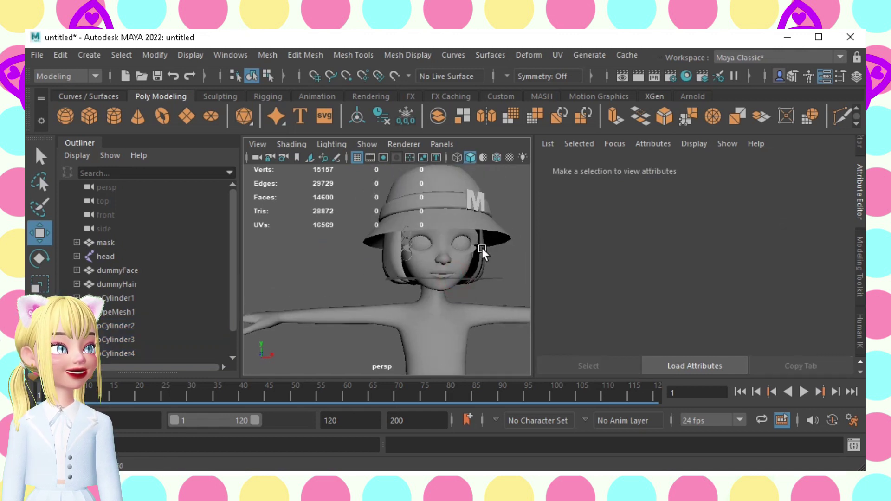
alt+middle_drag(482, 247, 253, 258)
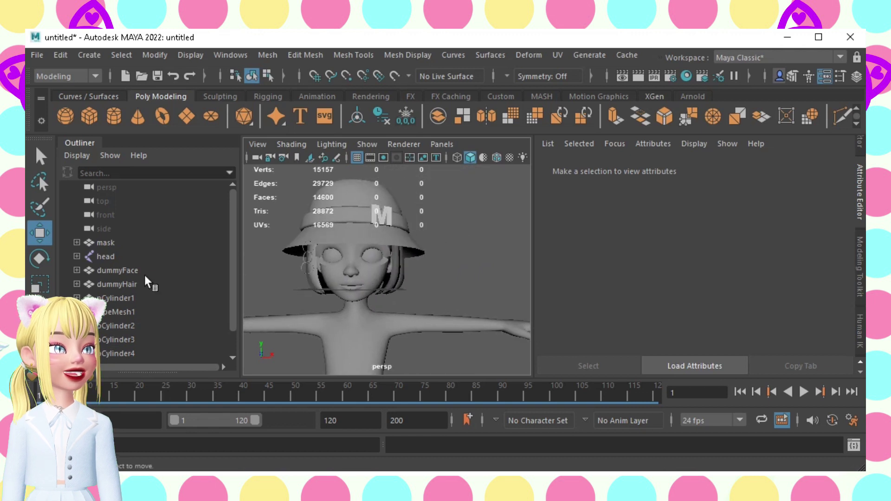
scroll(158, 304, down, 1)
click(129, 270)
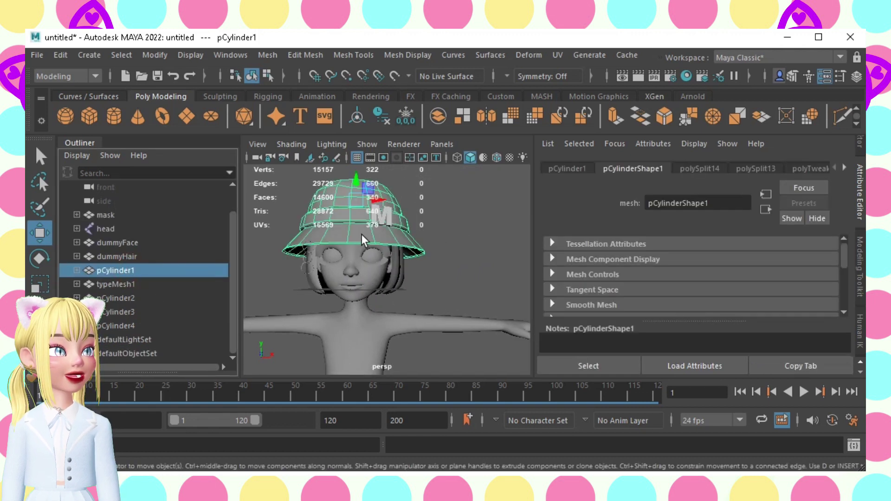
click(349, 239)
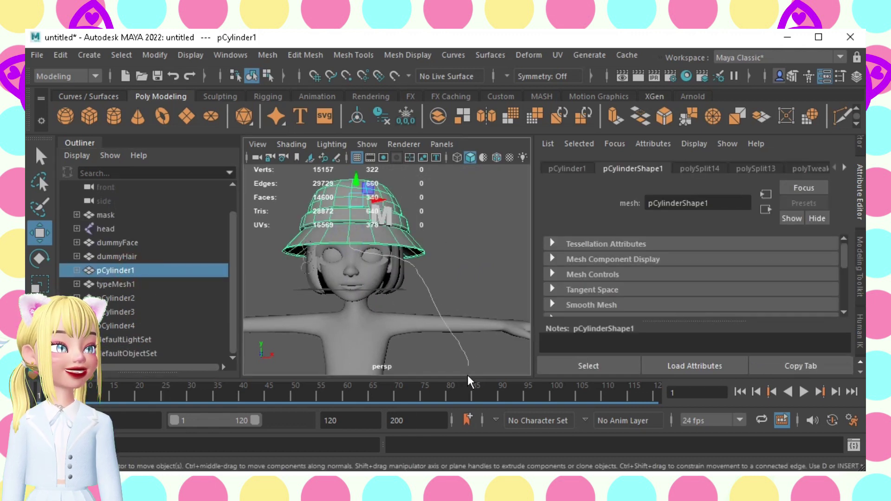
right_drag(353, 223, 378, 463)
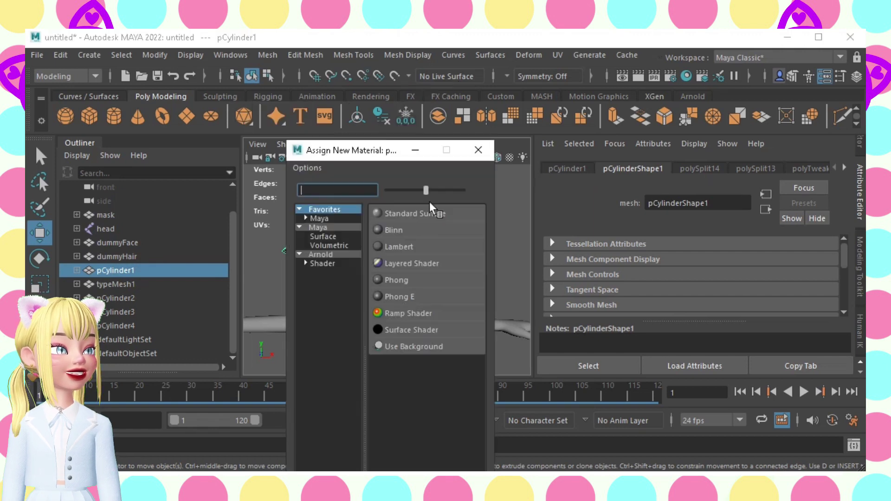
click(399, 246)
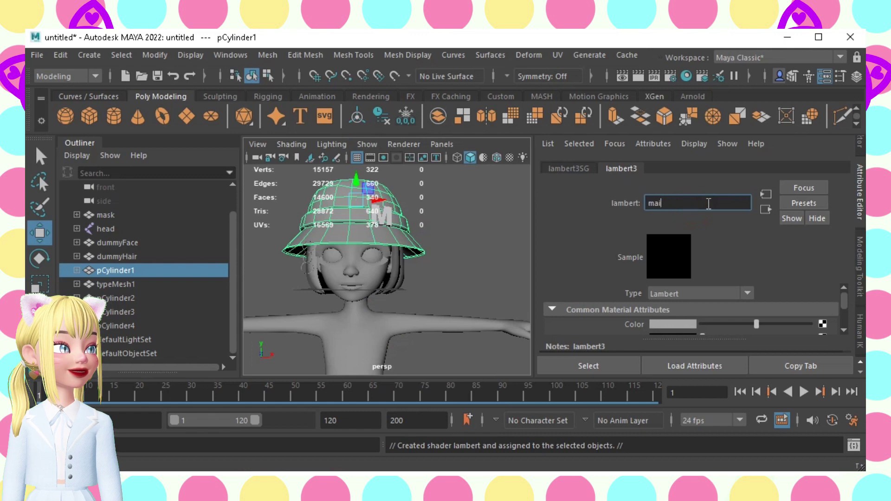
key(Return)
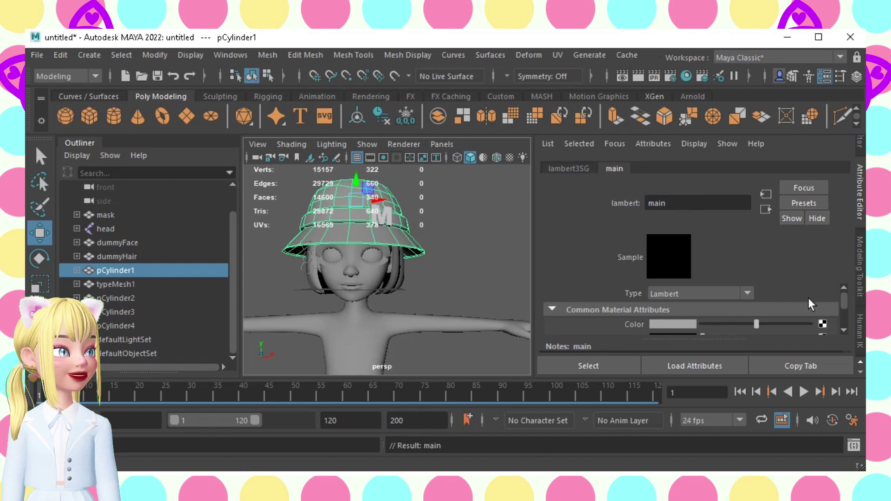
- Select the face loops that form the raised band around the hat, including its narrow edge loops
click(462, 258)
alt+middle_drag(371, 195, 392, 228)
click(374, 247)
scroll(441, 267, up, 4)
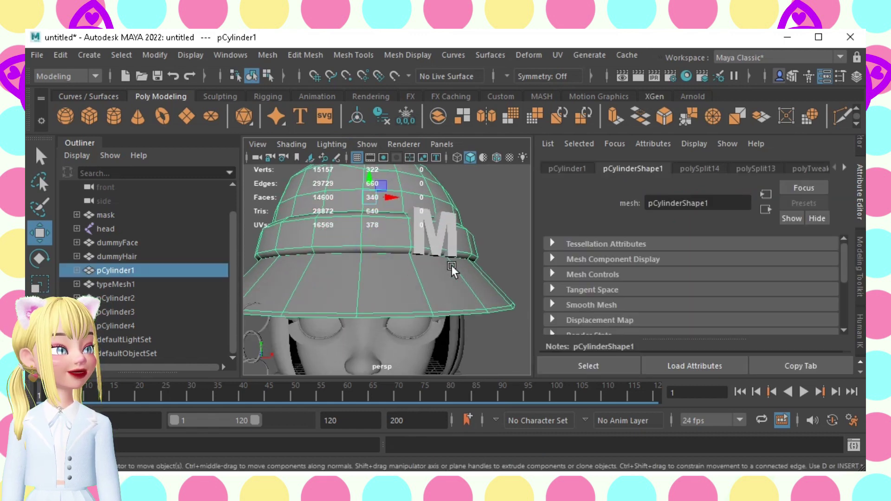
key(F11)
click(390, 237)
double_click(330, 233)
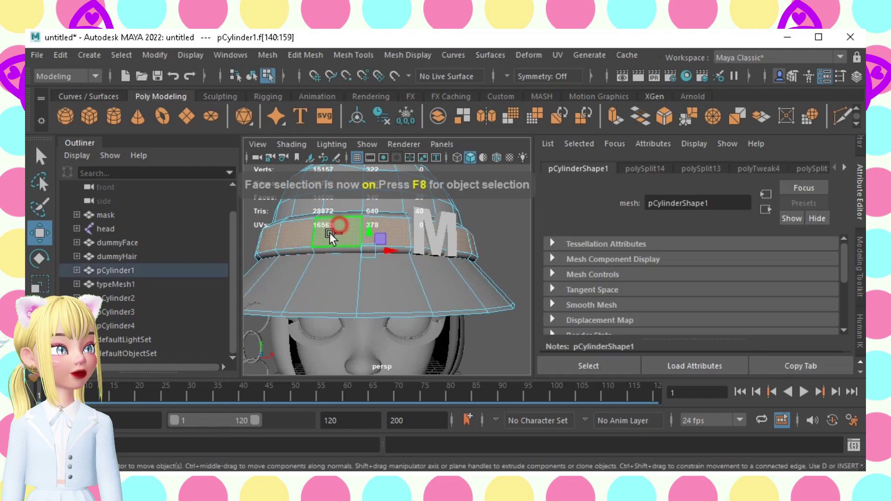
alt+drag(302, 253, 332, 233)
shift+double_click(304, 252)
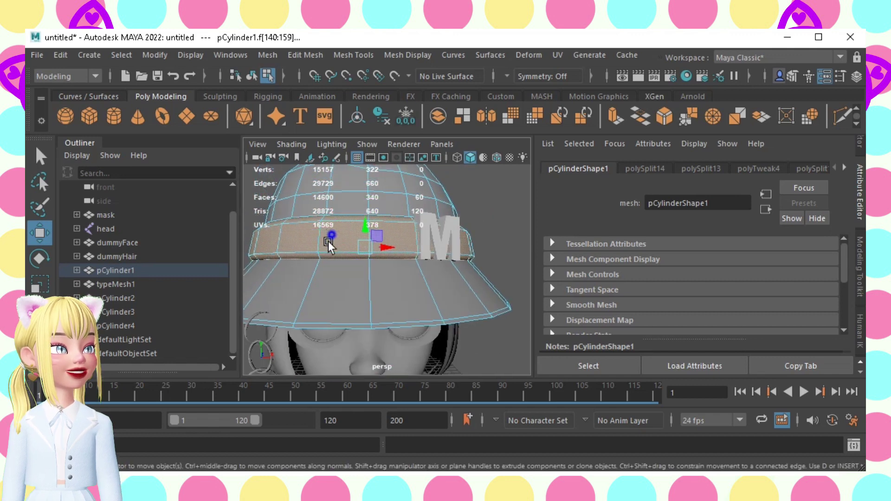
- Assign a new Lambert material to the selected band faces, name it ribbon and lighten its color to white
right_click(328, 241)
click(358, 457)
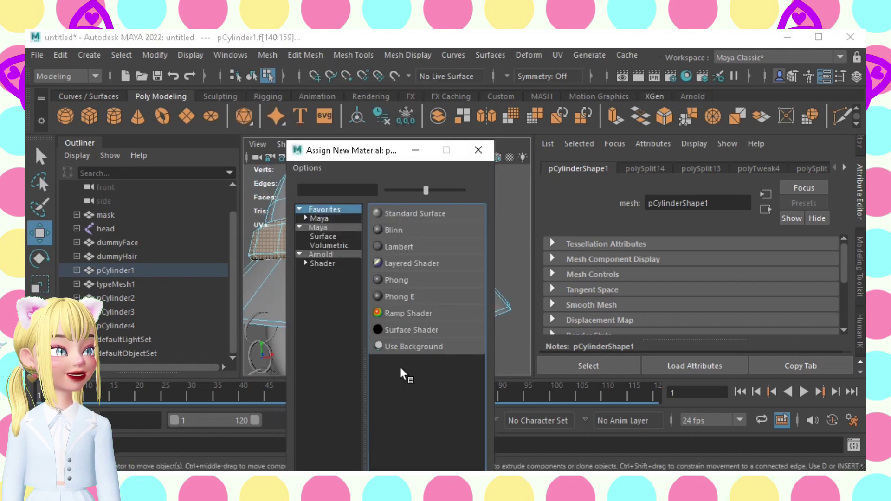
click(399, 246)
double_click(702, 203)
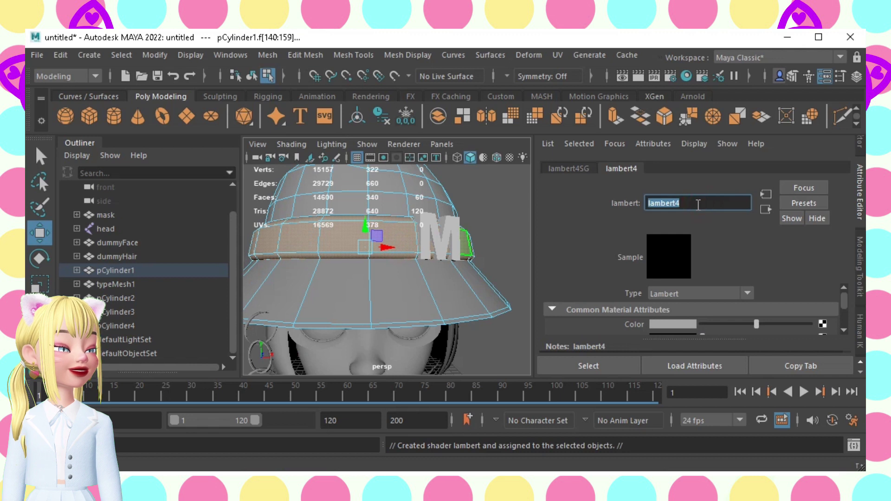
text(ribbon)
key(Return)
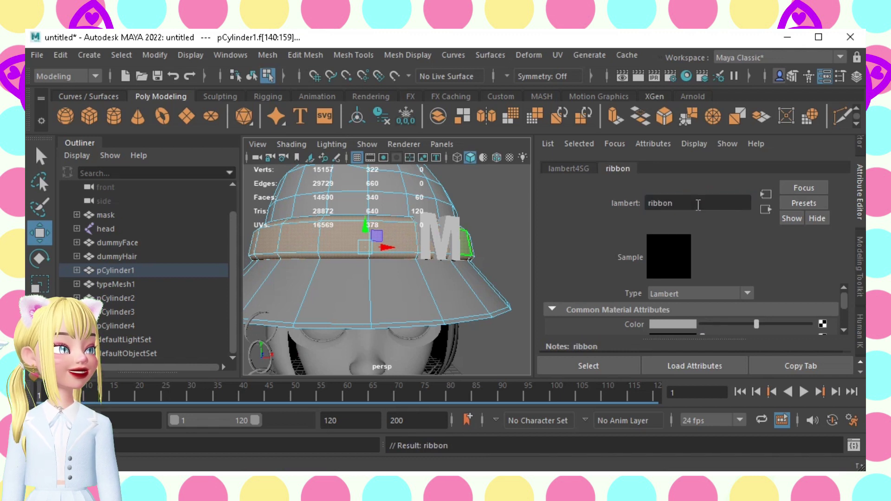
click(710, 323)
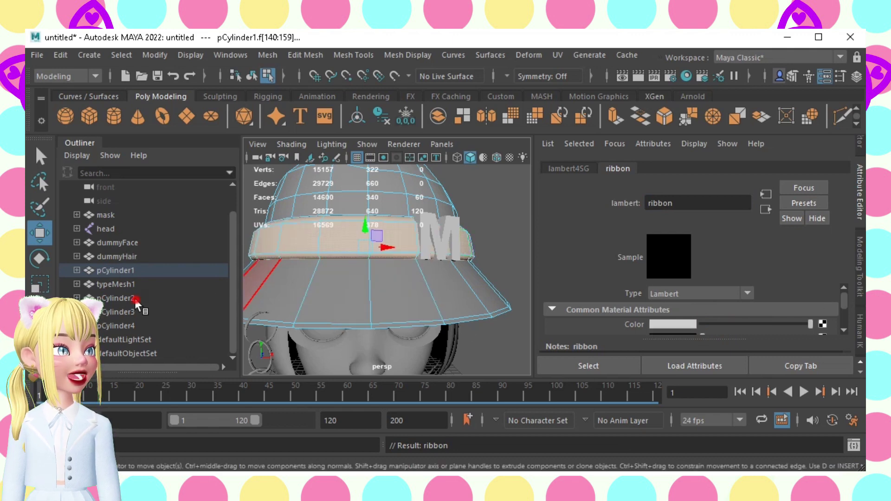
- Open the main material assigned to the hat (pCylinder1) and set its color to black
click(115, 298)
click(116, 284)
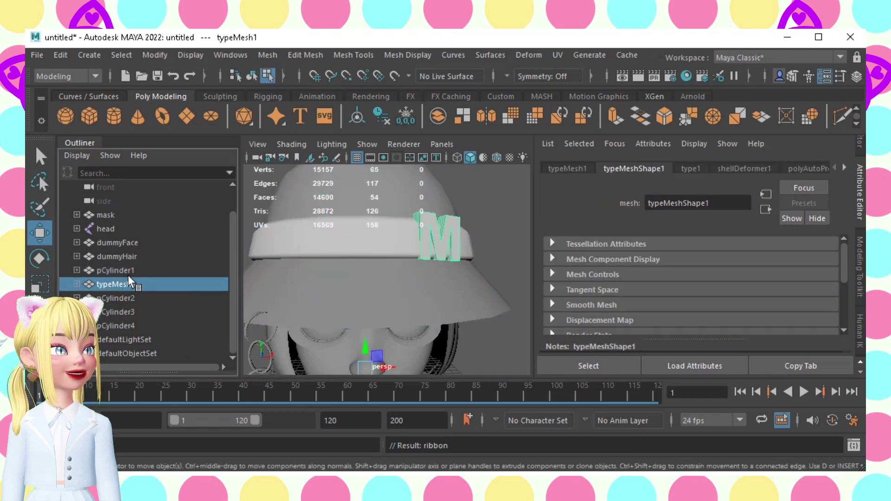
click(132, 272)
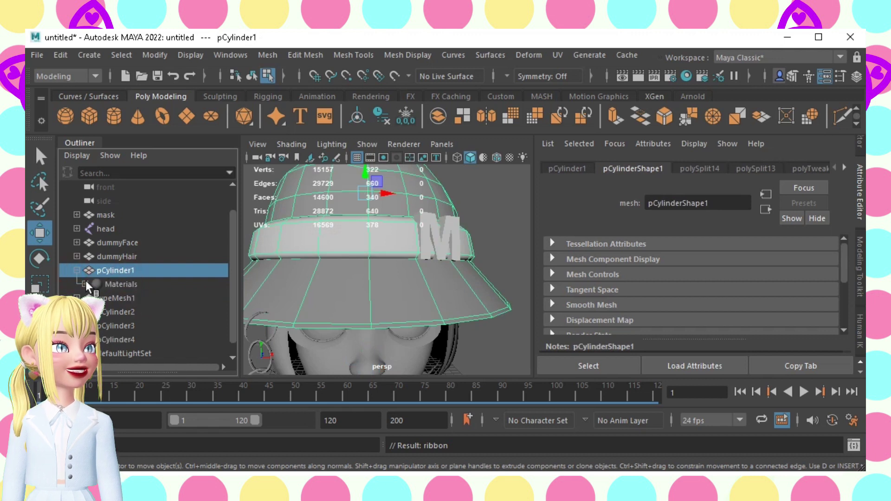
click(123, 312)
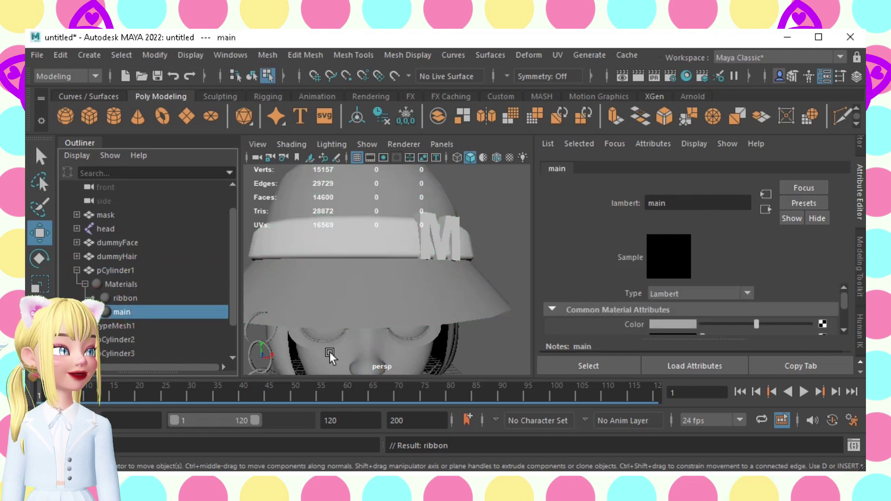
drag(701, 323, 702, 324)
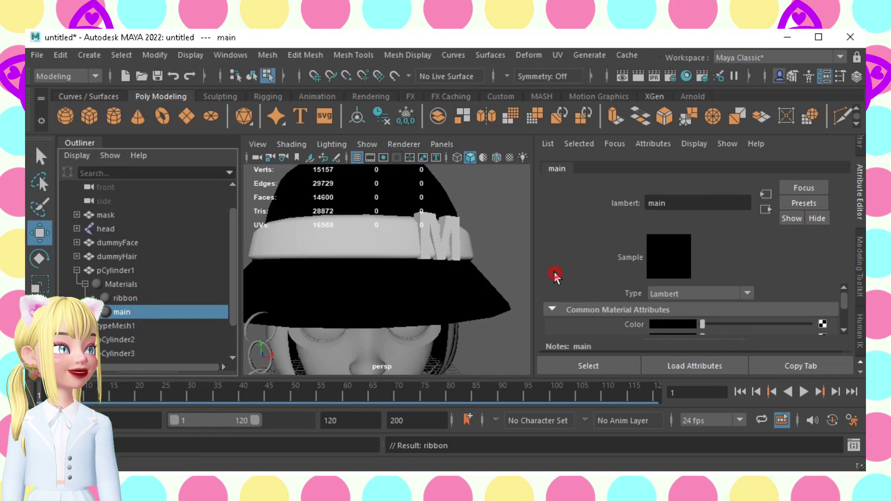
- Assign a new Lambert material to the letter M (typeMesh1) and name it m
scroll(498, 266, down, 10)
scroll(499, 267, up, 5)
alt+drag(469, 290, 488, 286)
alt+drag(455, 330, 423, 334)
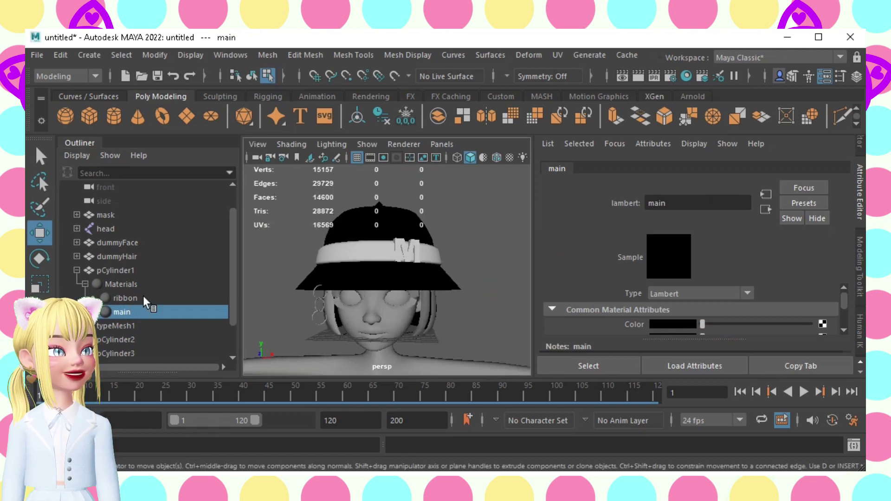
click(119, 326)
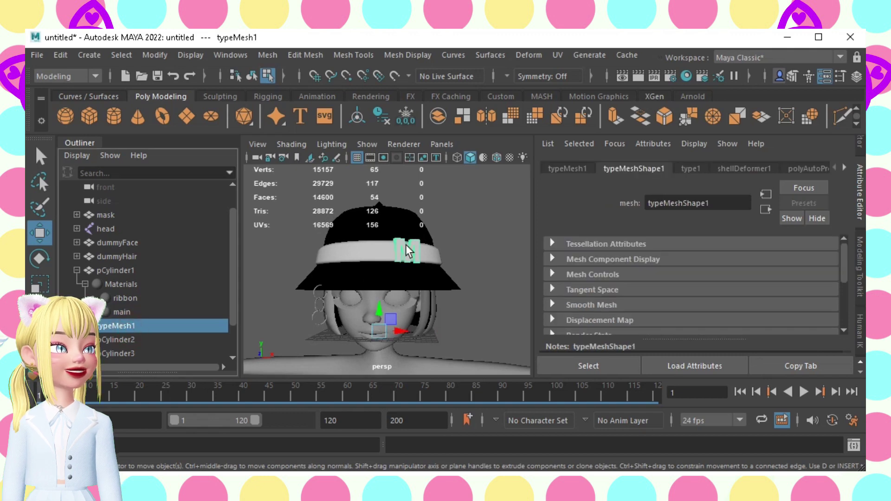
right_drag(406, 250, 409, 459)
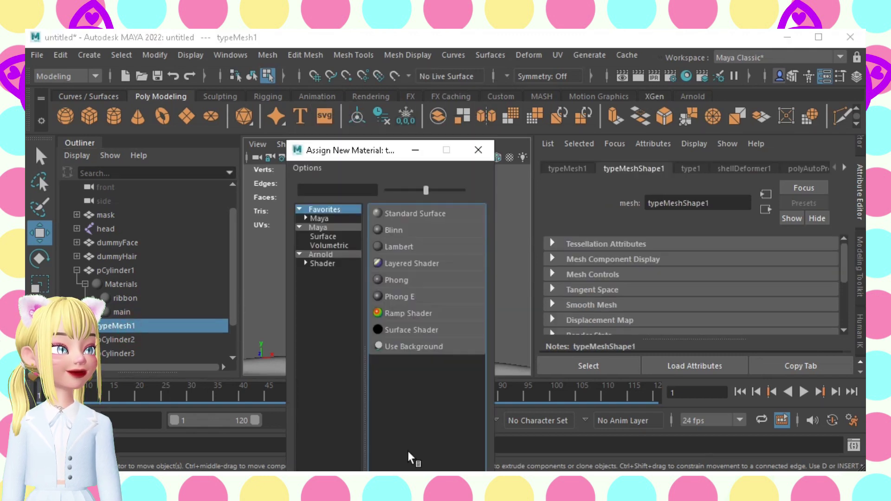
click(412, 250)
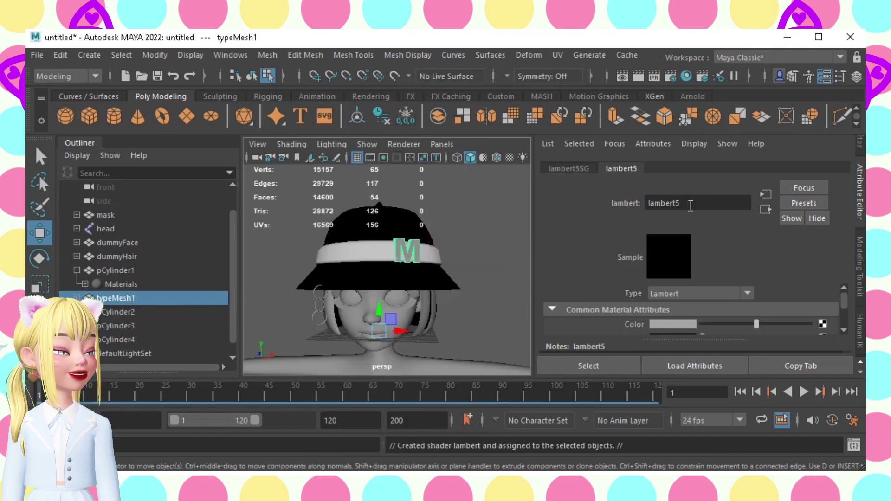
double_click(691, 205)
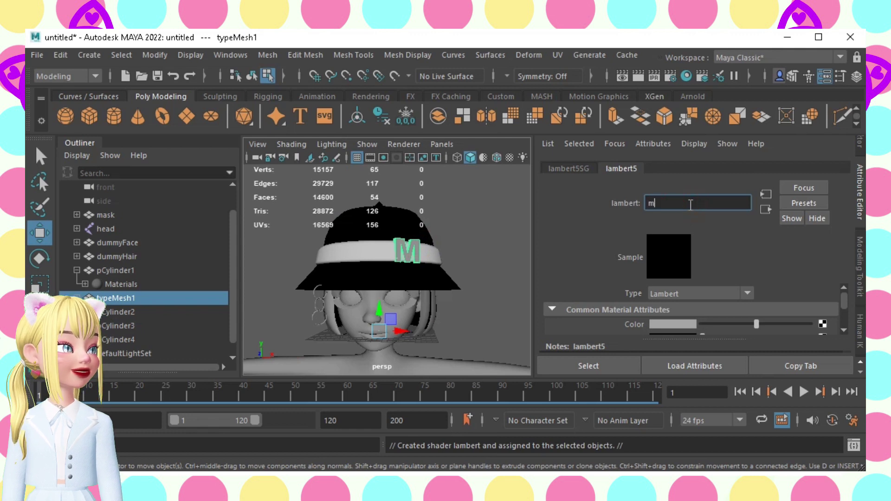
- Set the m material's color to dark grey with a brightness value of 0.231
click(688, 321)
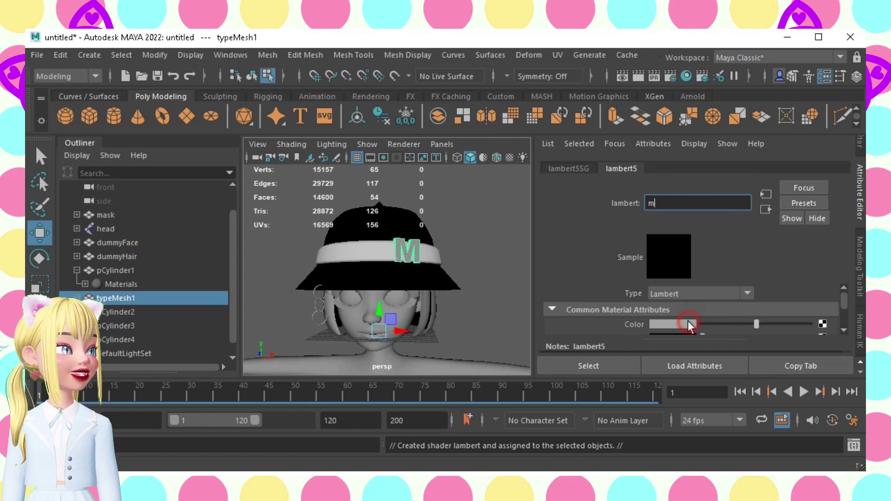
click(686, 293)
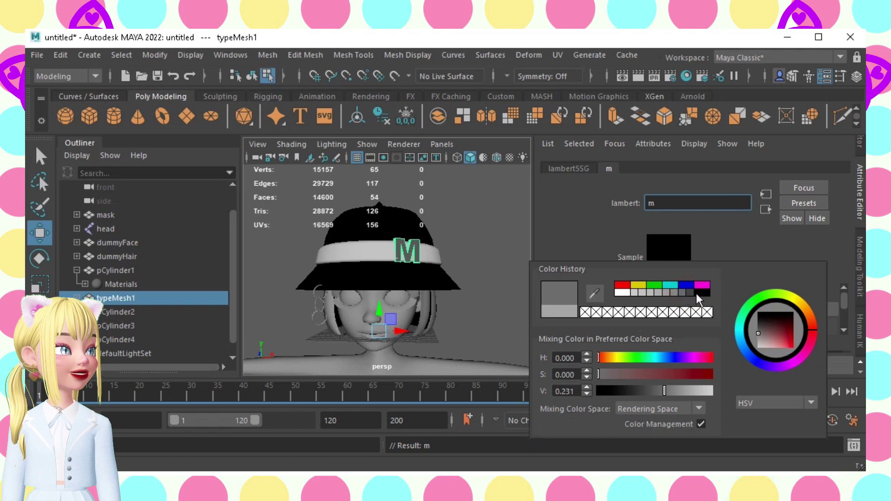
click(497, 237)
- Select all faces of the letter M and nudge it against the hat's ribbon
alt+right_drag(433, 275, 521, 280)
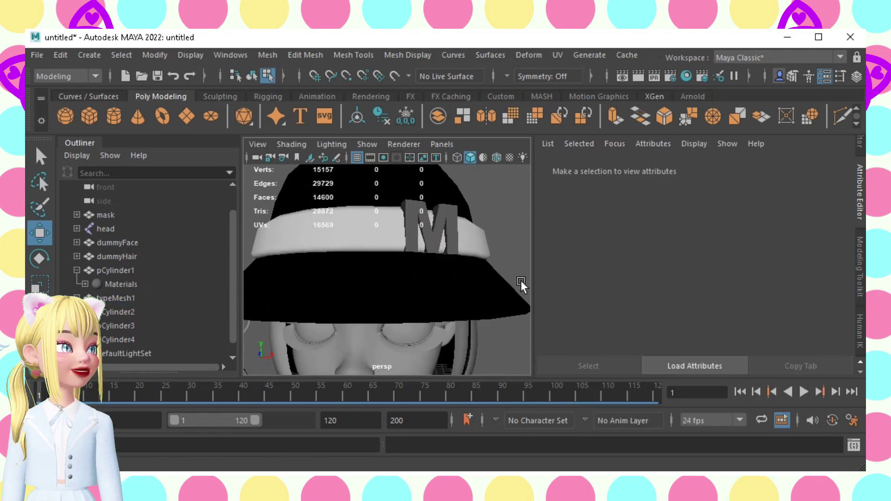
alt+drag(442, 307, 461, 290)
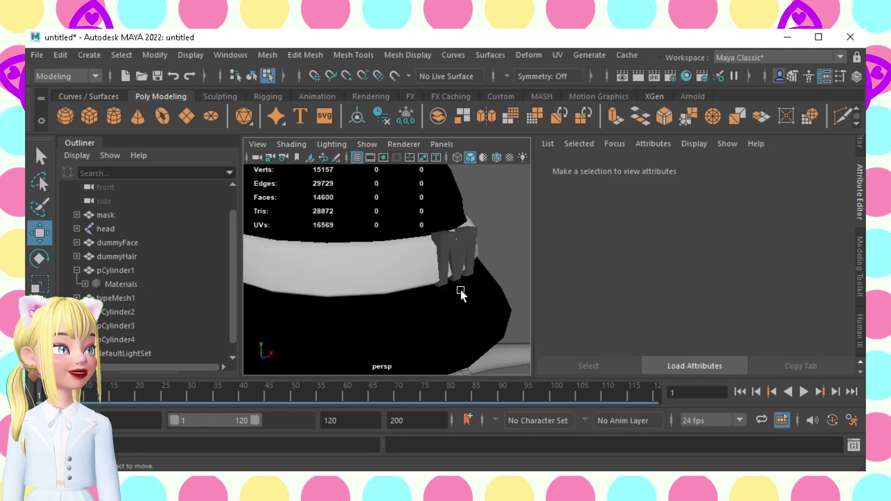
click(460, 260)
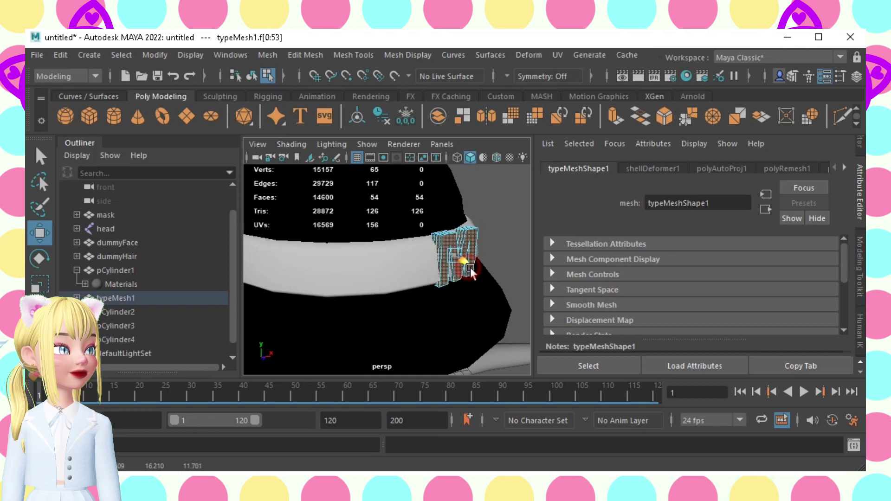
scroll(483, 288, down, 5)
click(489, 294)
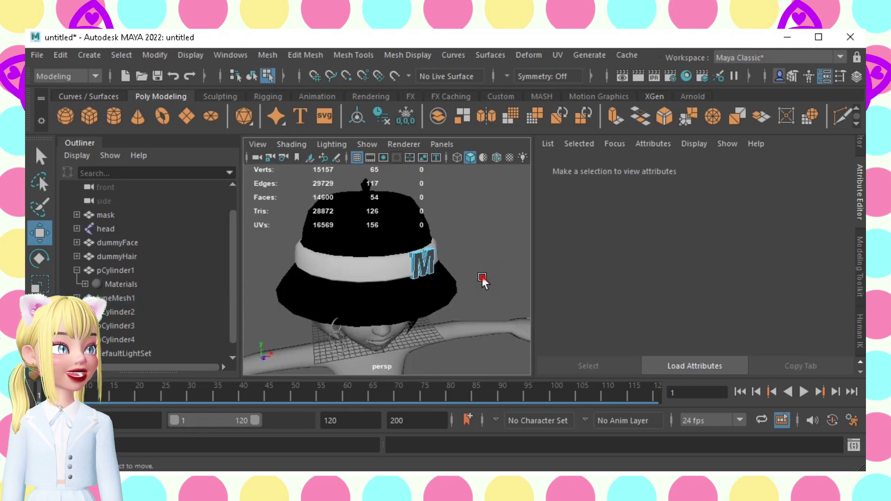
- Return to object mode and examine the hat and the hanging hoops from several angles and distances
alt+drag(482, 277, 458, 252)
right_drag(476, 279, 499, 222)
alt+drag(491, 246, 430, 229)
alt+right_drag(431, 232, 378, 236)
alt+drag(378, 236, 335, 284)
alt+right_drag(338, 285, 430, 252)
alt+drag(430, 252, 448, 230)
alt+middle_drag(423, 325, 452, 253)
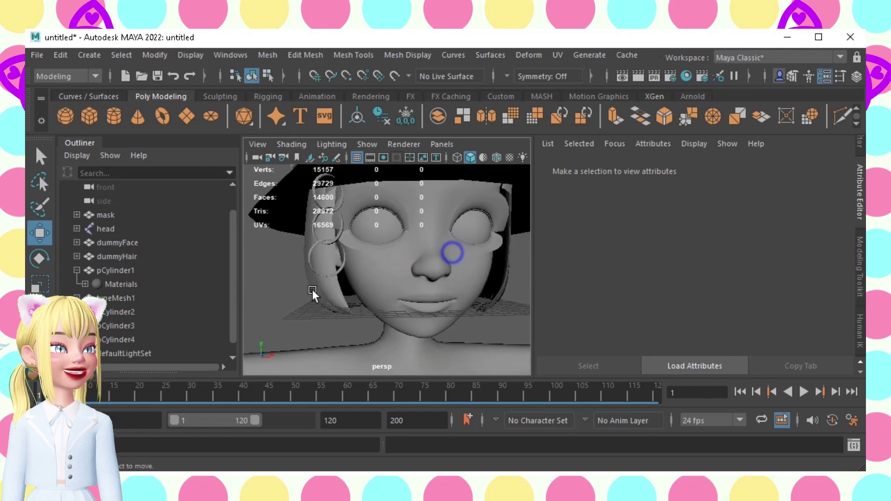
- Assign a new Lambert material to the three hoops (pCylinder2, pCylinder3 and pCylinder4) and name it METAL
click(145, 310)
shift+click(139, 338)
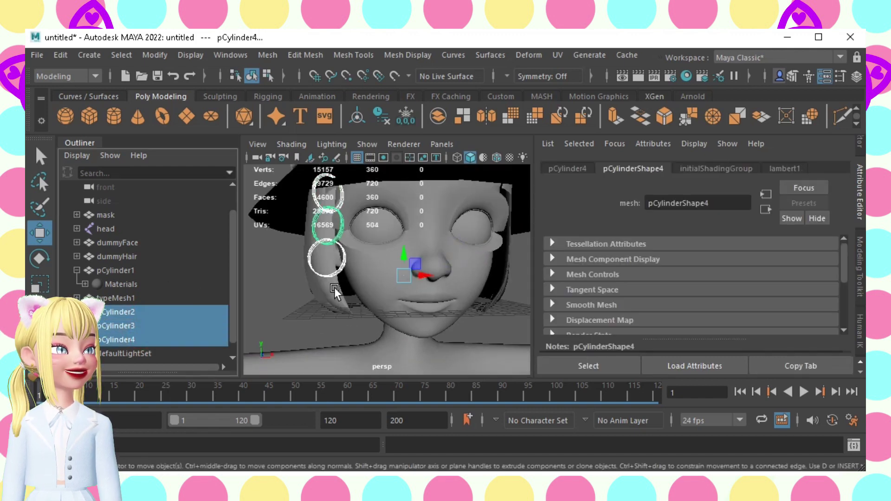
right_click(327, 258)
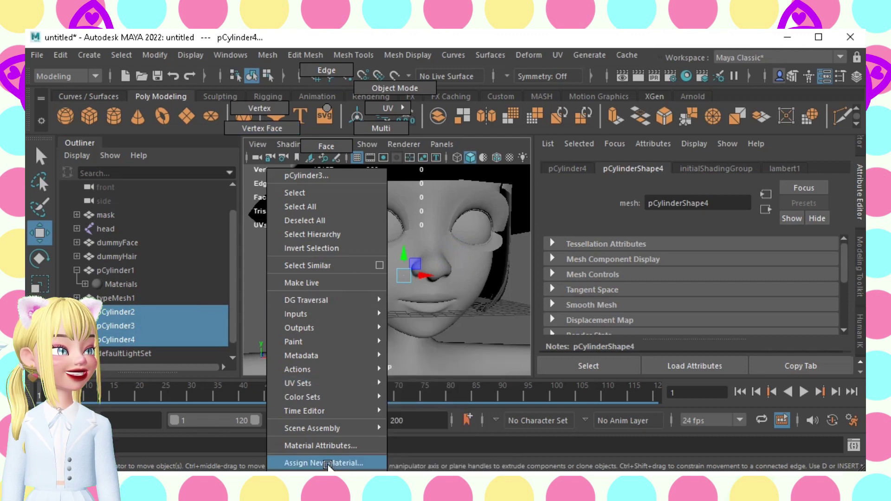
click(323, 463)
click(408, 247)
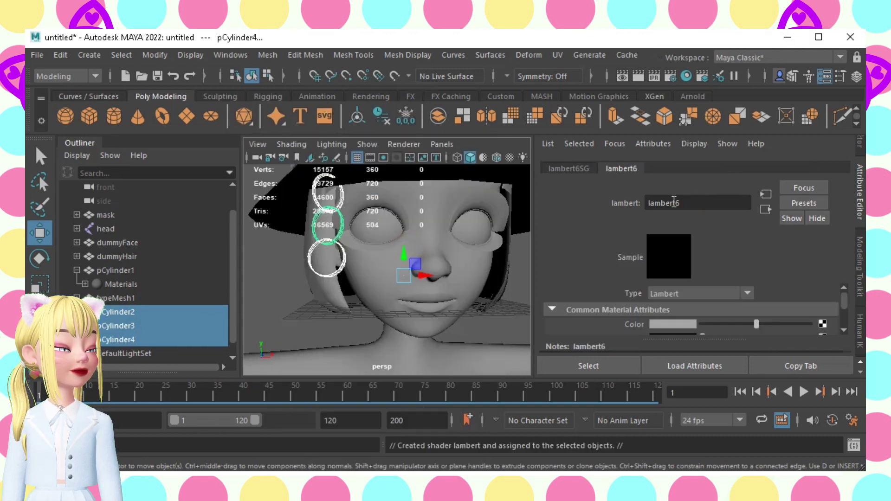
double_click(675, 203)
text(META)
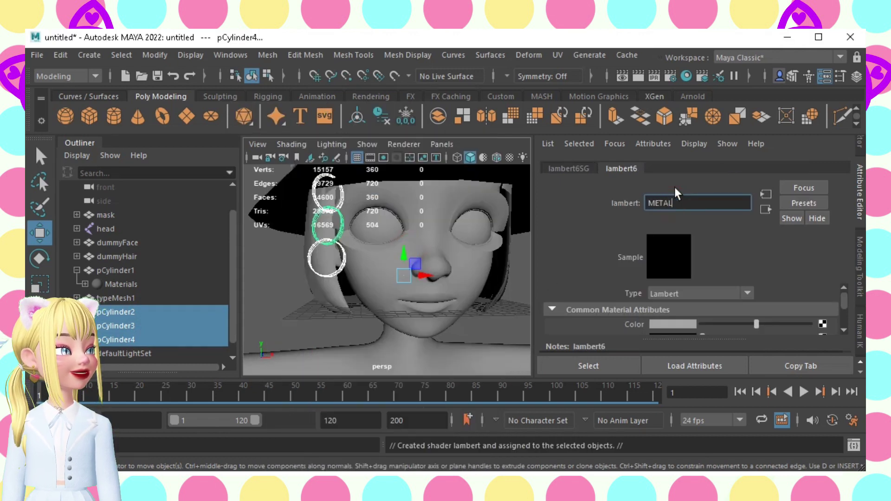
text(L)
key(Return)
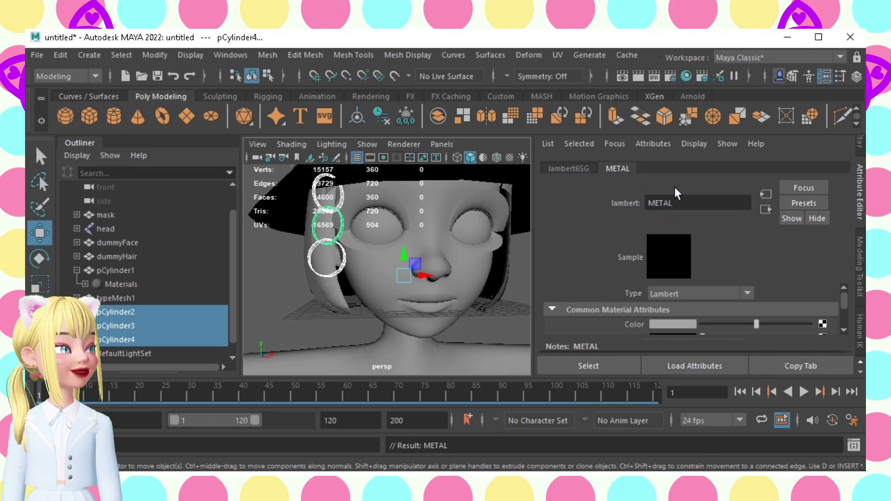
- Set the METAL material's color to light grey with a brightness value of 0.890
click(669, 324)
click(640, 268)
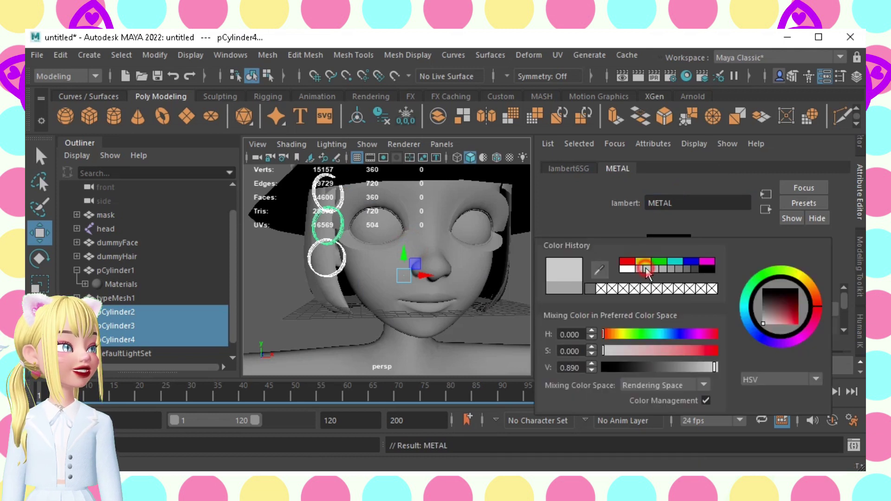
scroll(495, 297, down, 5)
click(502, 299)
- Combine the hat, the letter M and the three hoops into a single mesh and delete its construction history
right_click(512, 256)
alt+right_drag(514, 254, 491, 294)
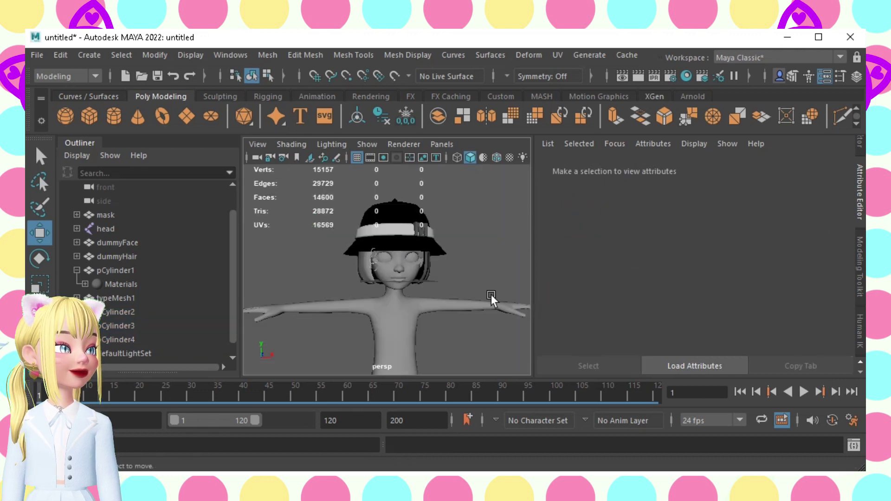
mouse_move(491, 295)
alt+mouse_down()
mouse_move(322, 268)
mouse_move(517, 332)
mouse_move(525, 350)
mouse_move(472, 265)
mouse_move(463, 289)
mouse_move(474, 293)
alt+mouse_up()
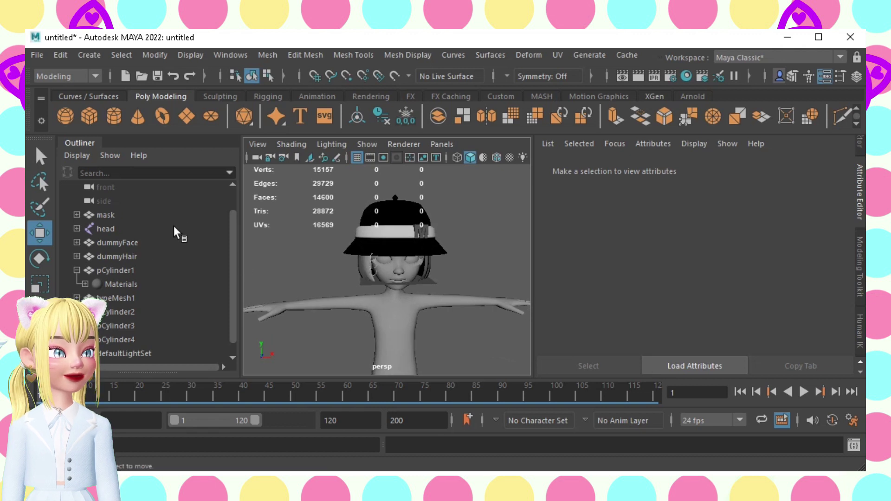
drag(119, 339, 130, 271)
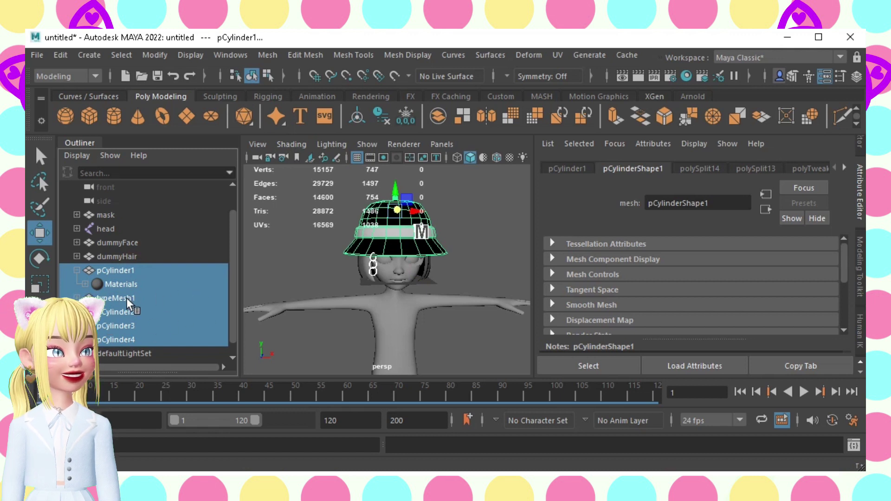
click(276, 54)
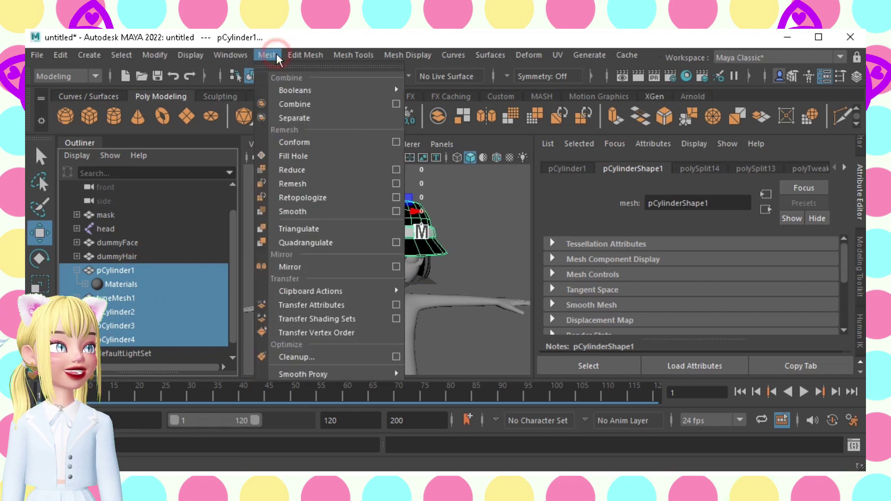
click(295, 104)
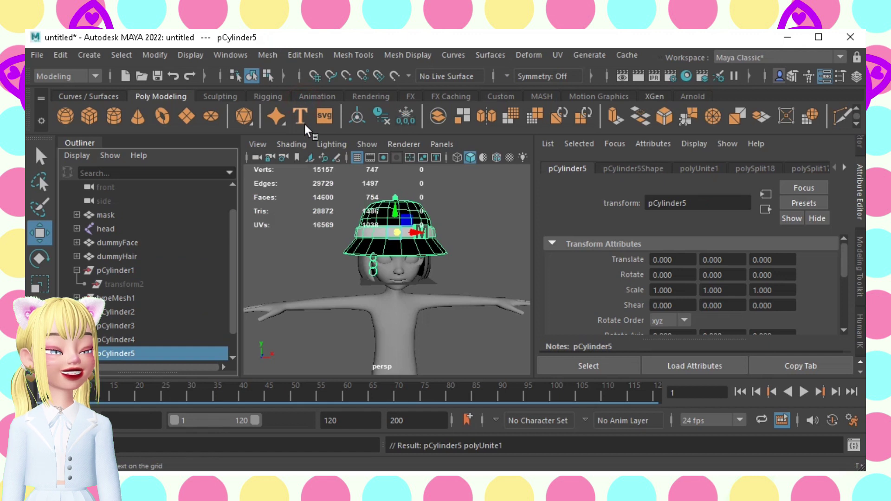
key(alt+shift+d)
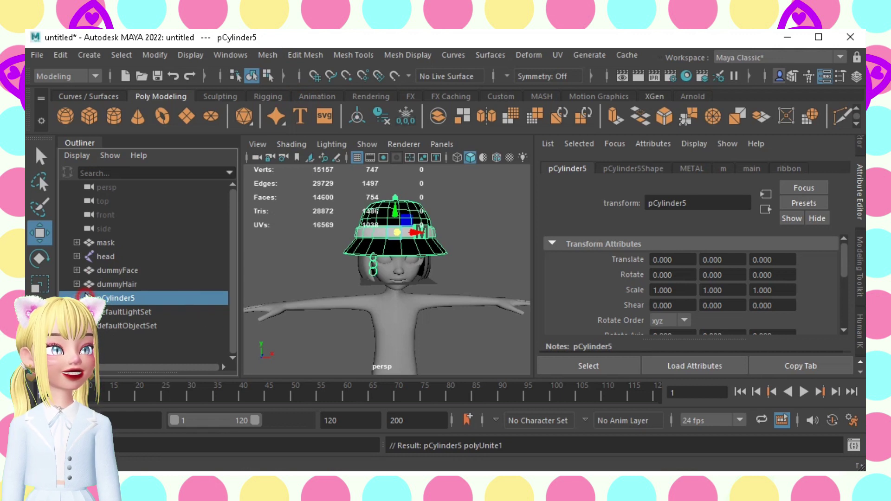
- Reorder the combined hat mesh pCylinder5 so it sits directly below head in the scene hierarchy, and clear the selection
middle_drag(91, 298, 88, 262)
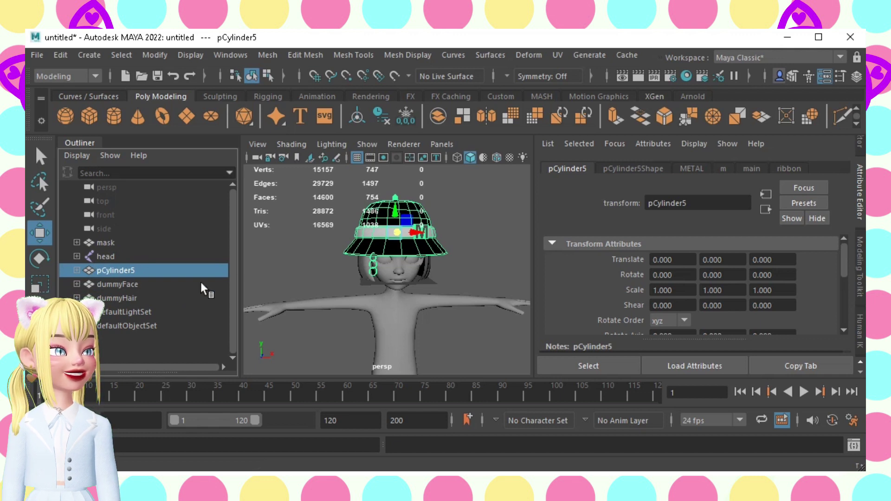
click(298, 269)
alt+drag(444, 319, 435, 297)
alt+middle_drag(436, 297, 371, 250)
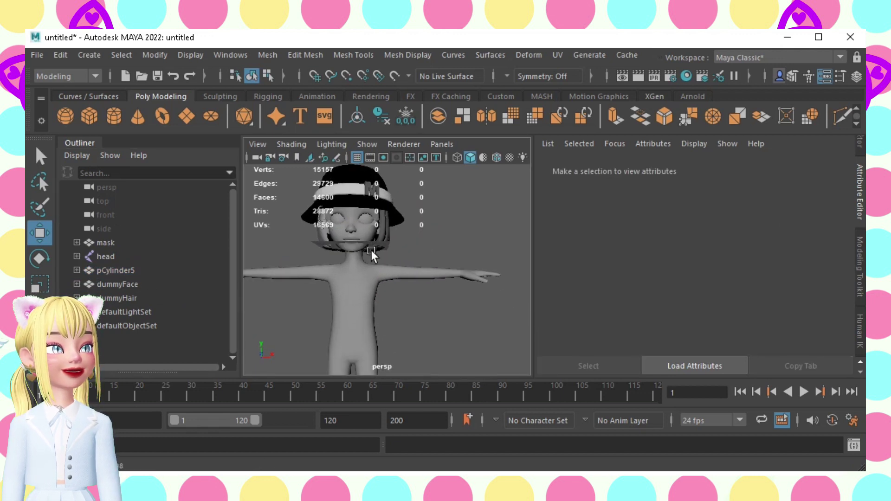
alt+right_drag(380, 260, 408, 277)
alt+middle_drag(408, 277, 430, 325)
alt+right_drag(430, 324, 472, 343)
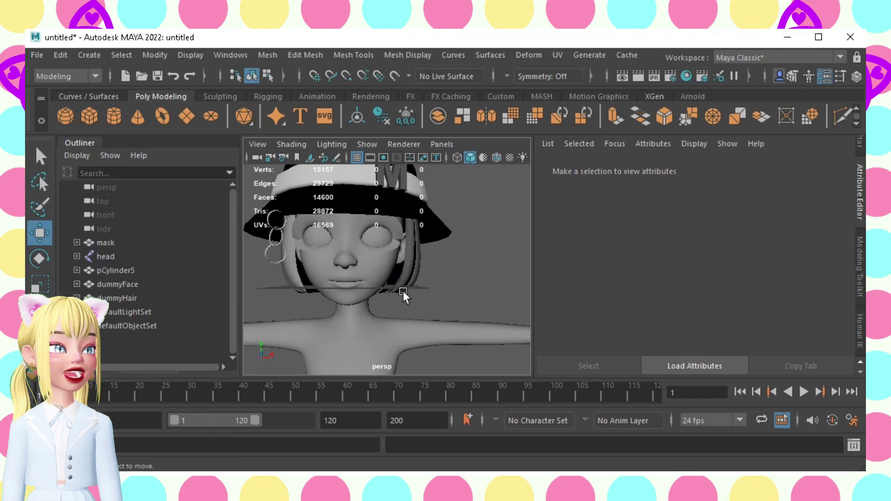
alt+middle_drag(378, 273, 404, 299)
alt+drag(404, 299, 417, 281)
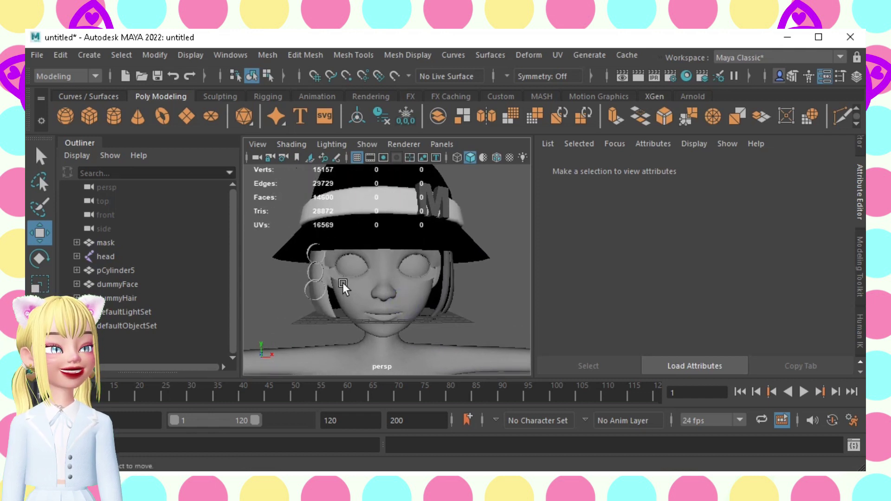
- Bind the hat mesh pCylinder5 to the head joint hierarchy using Closest distance, Classic linear skinning and 4 max influences
click(116, 257)
ctrl+click(118, 270)
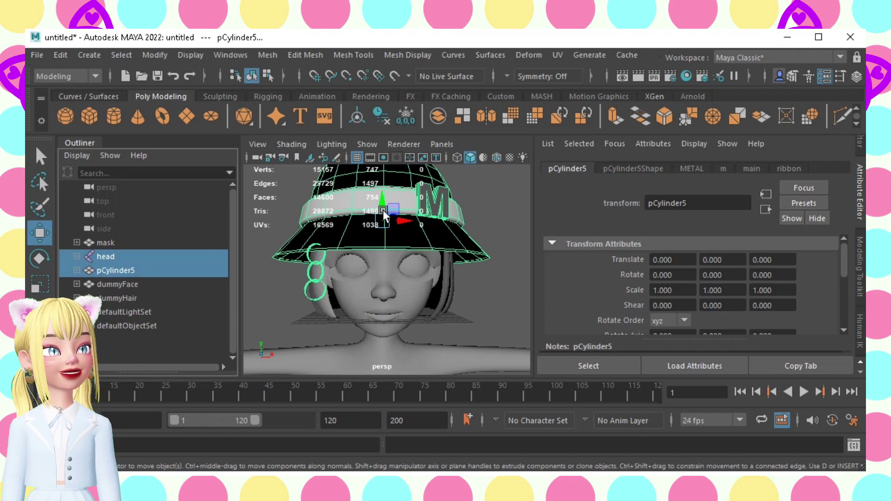
key(F3)
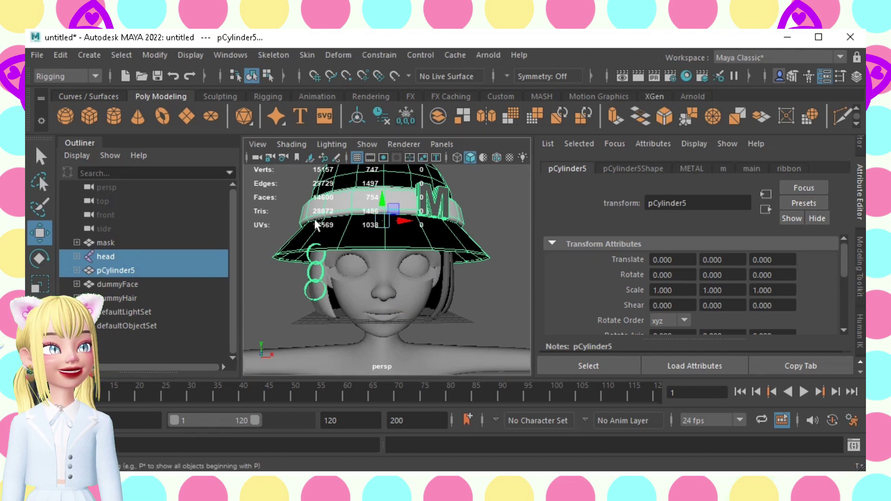
click(305, 56)
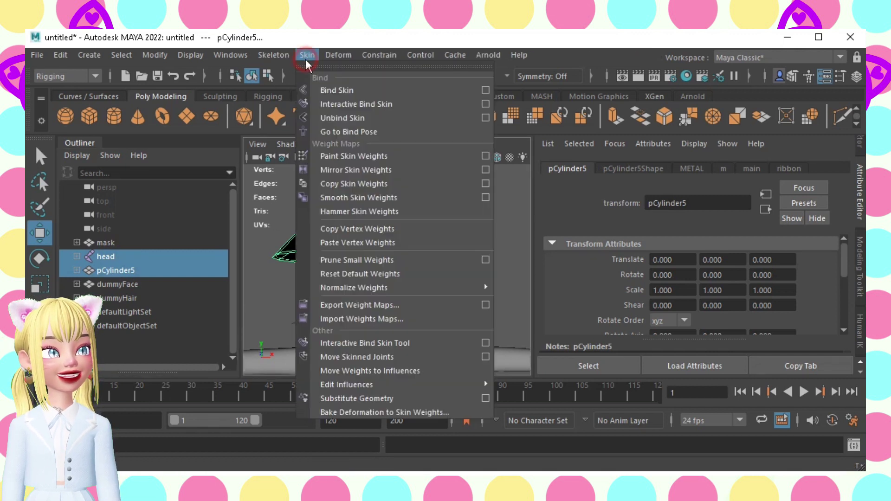
click(485, 91)
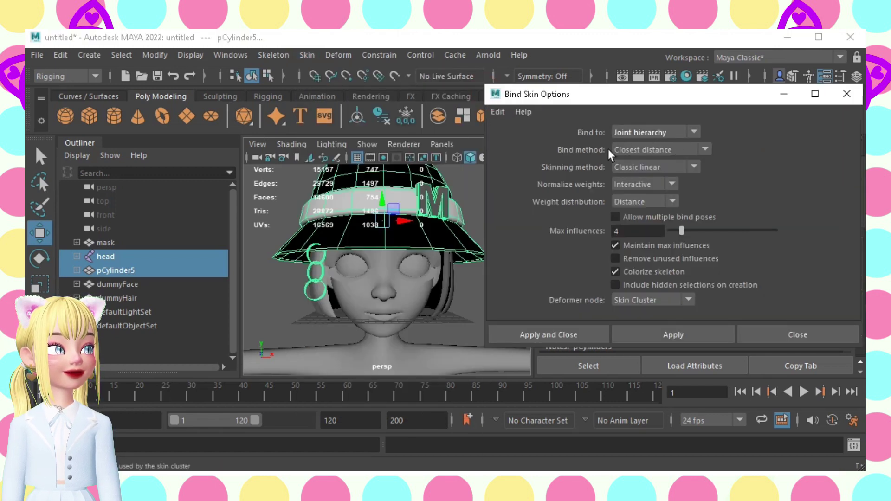
click(527, 336)
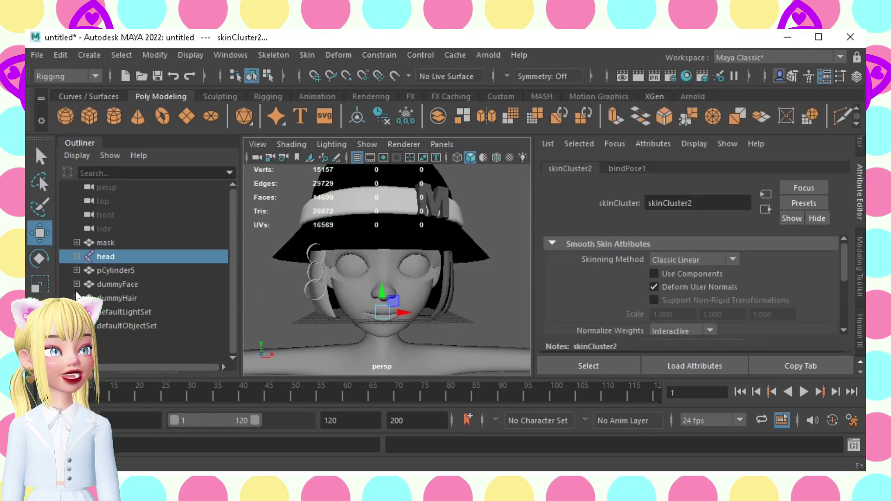
- Assign the hat's skin weights fully to the head joint using Paint Skin Weights in Replace mode with opacity and value 1
click(113, 270)
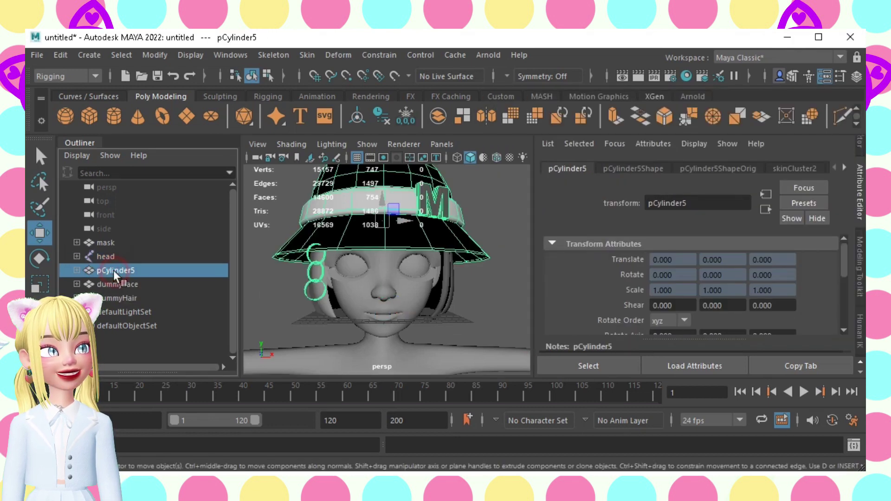
click(307, 55)
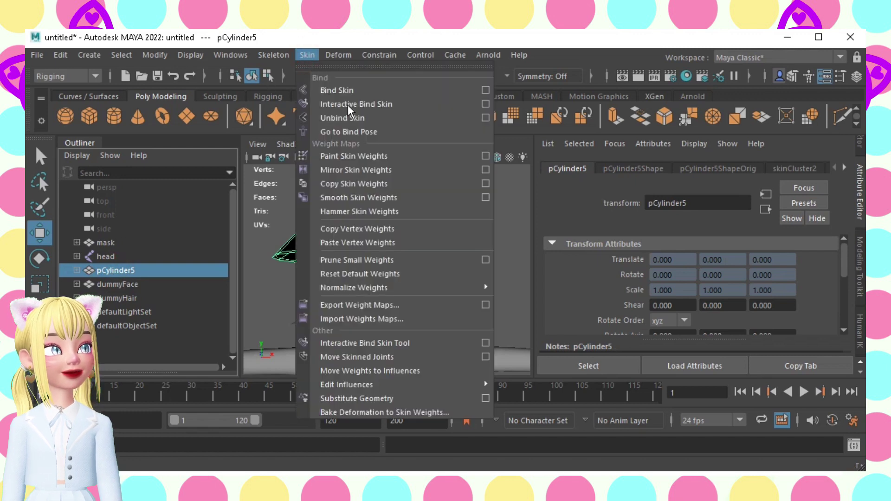
click(485, 157)
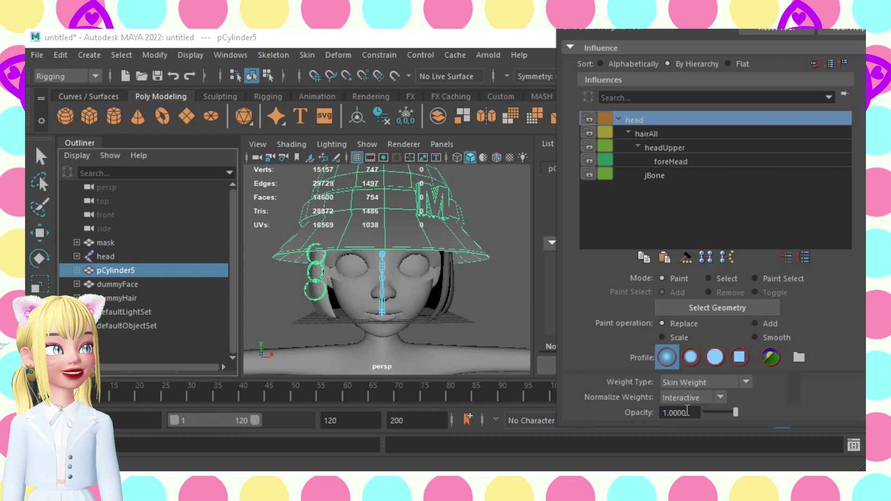
scroll(717, 384, down, 1)
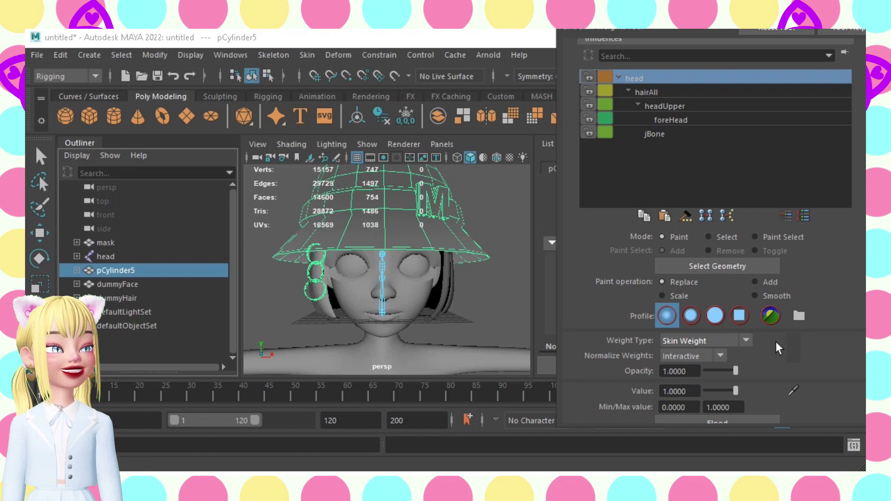
click(457, 252)
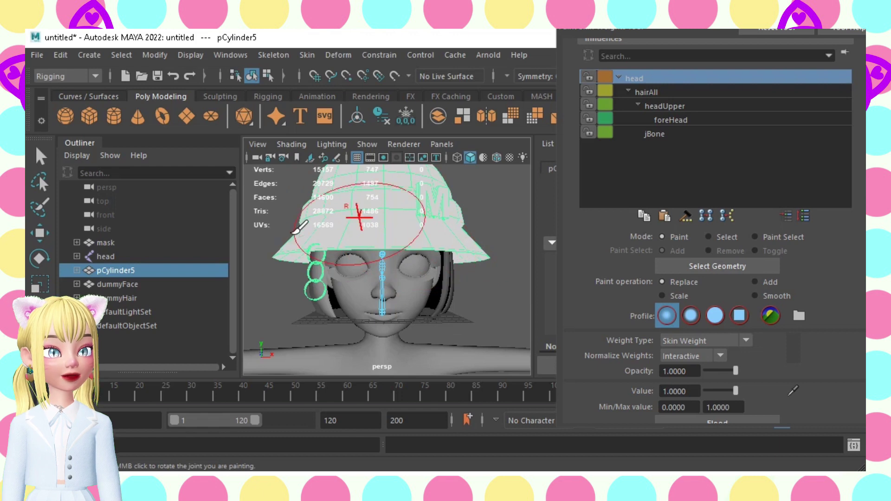
key(q)
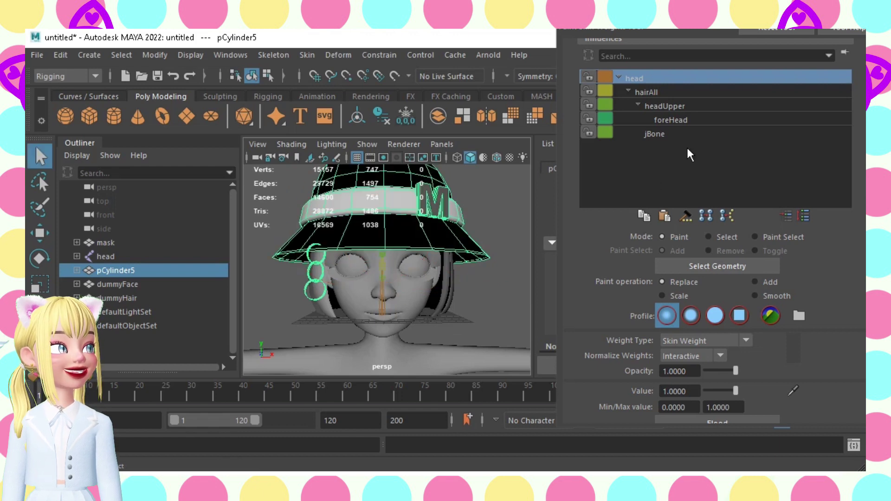
click(859, 14)
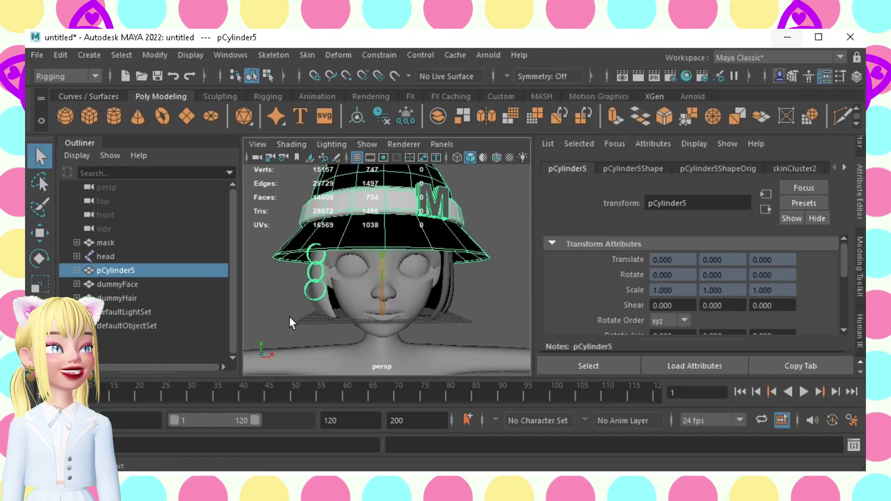
- Select mask, head and pCylinder5 together and start exporting the selection
click(481, 272)
click(104, 243)
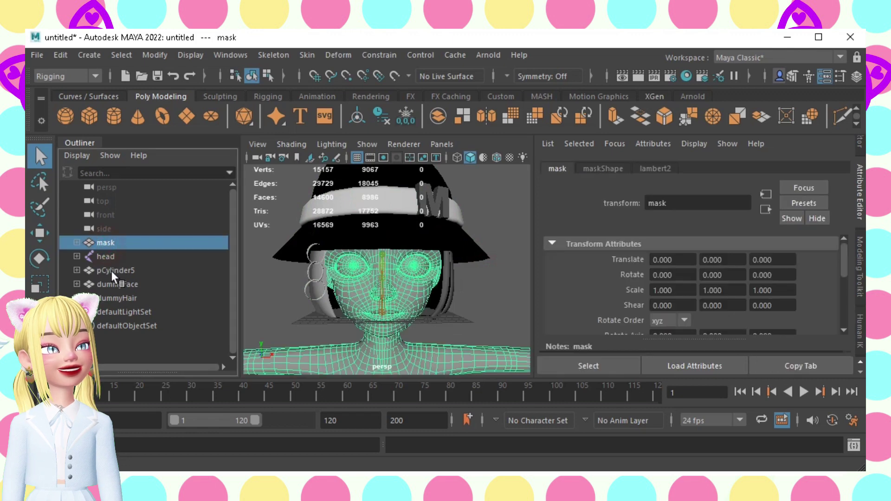
shift+click(111, 271)
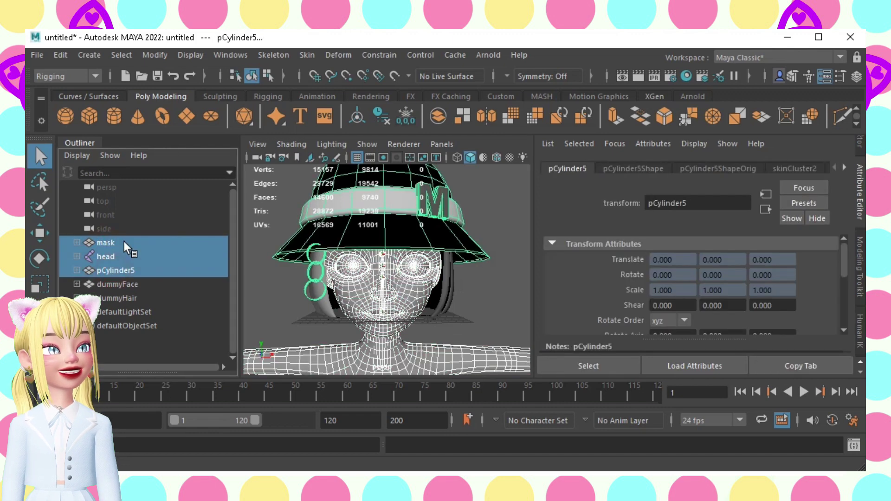
click(35, 55)
click(127, 198)
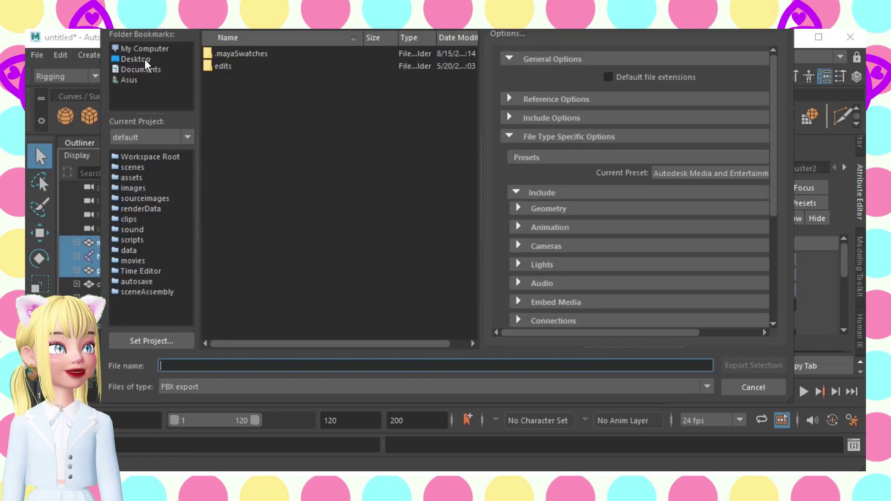
- Export the selection to the Desktop as an FBX file named FREE BUCKET HAT
click(144, 60)
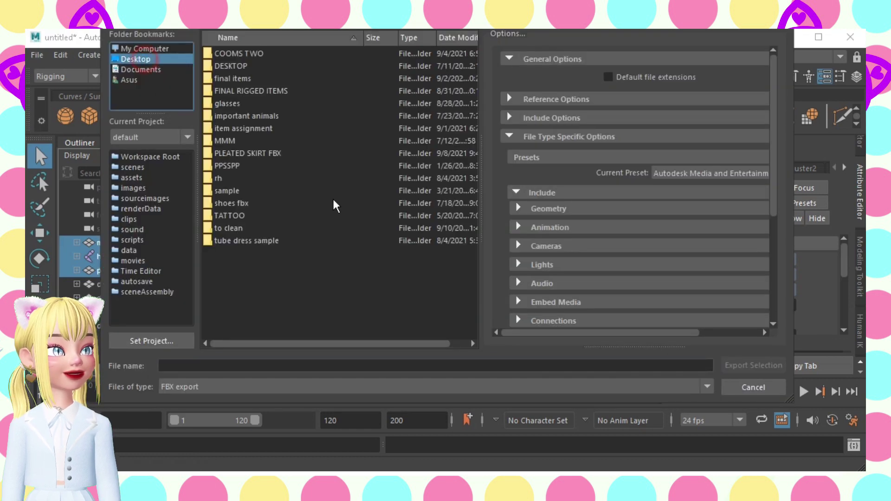
click(348, 365)
text(fre)
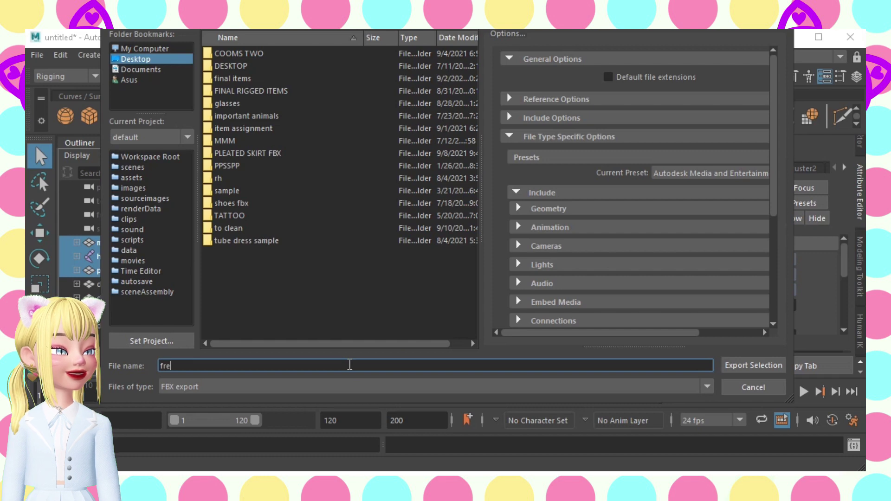
key(BackSpace)
key(BackSpace)
key(BackSpace)
text(FREE BUC)
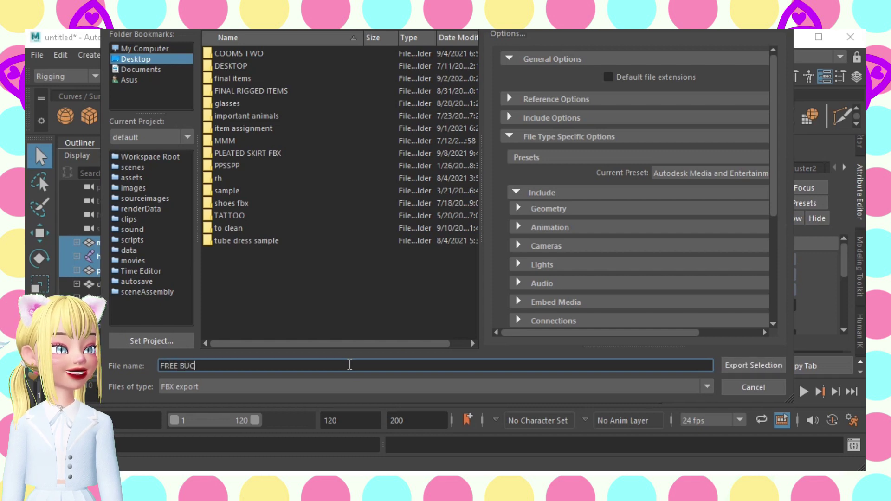
text(KET HAR)
key(BackSpace)
text(T)
key(Return)
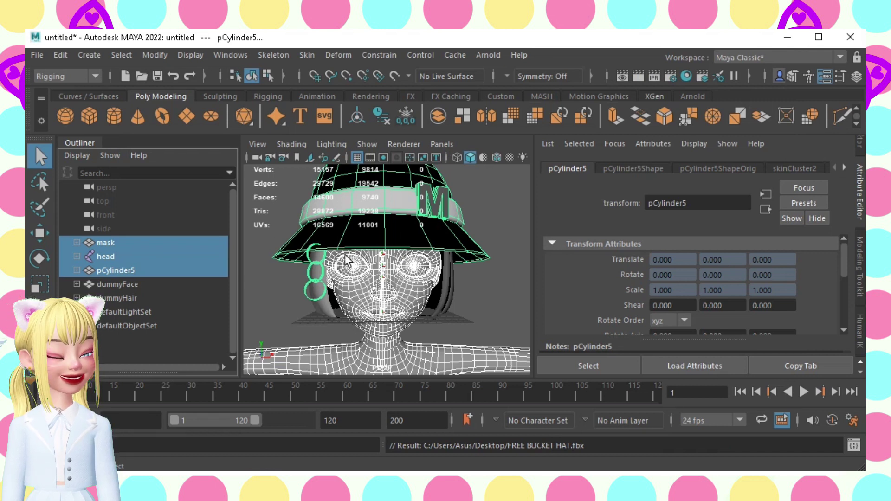
- Clear the selection and examine the finished hat on the mannequin from the front and the side
click(248, 286)
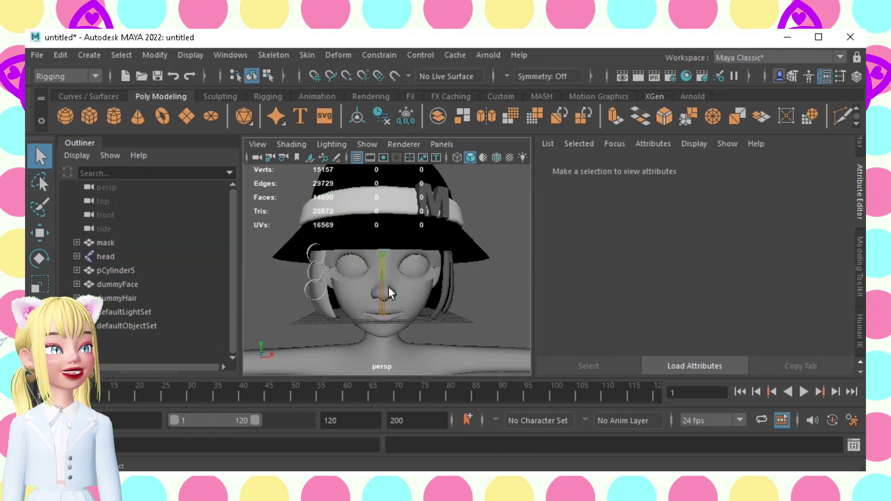
mouse_move(392, 254)
alt+mouse_down()
mouse_move(381, 255)
mouse_move(403, 251)
mouse_move(392, 262)
alt+mouse_up()
alt+right_drag(392, 263, 347, 270)
alt+drag(347, 270, 297, 261)
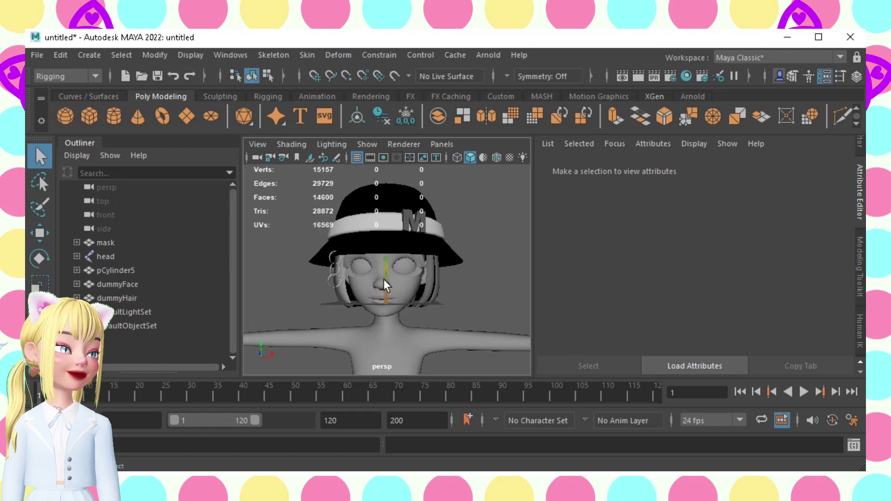
alt+drag(308, 260, 360, 261)
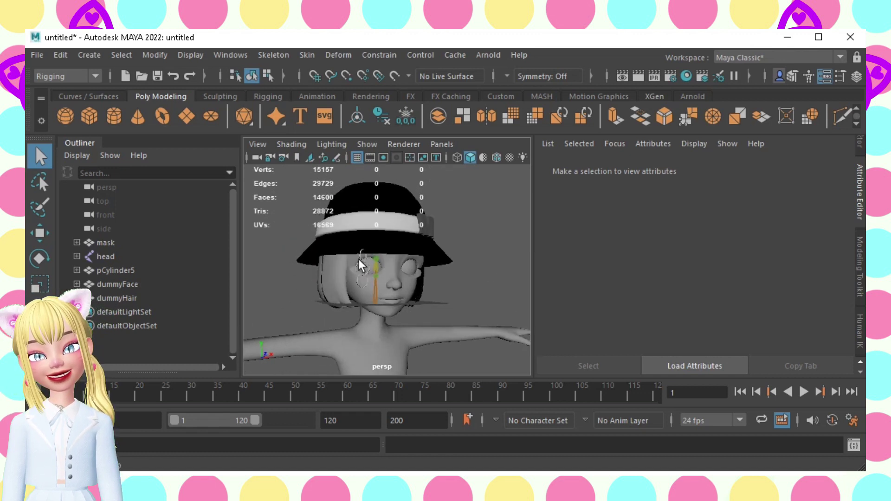